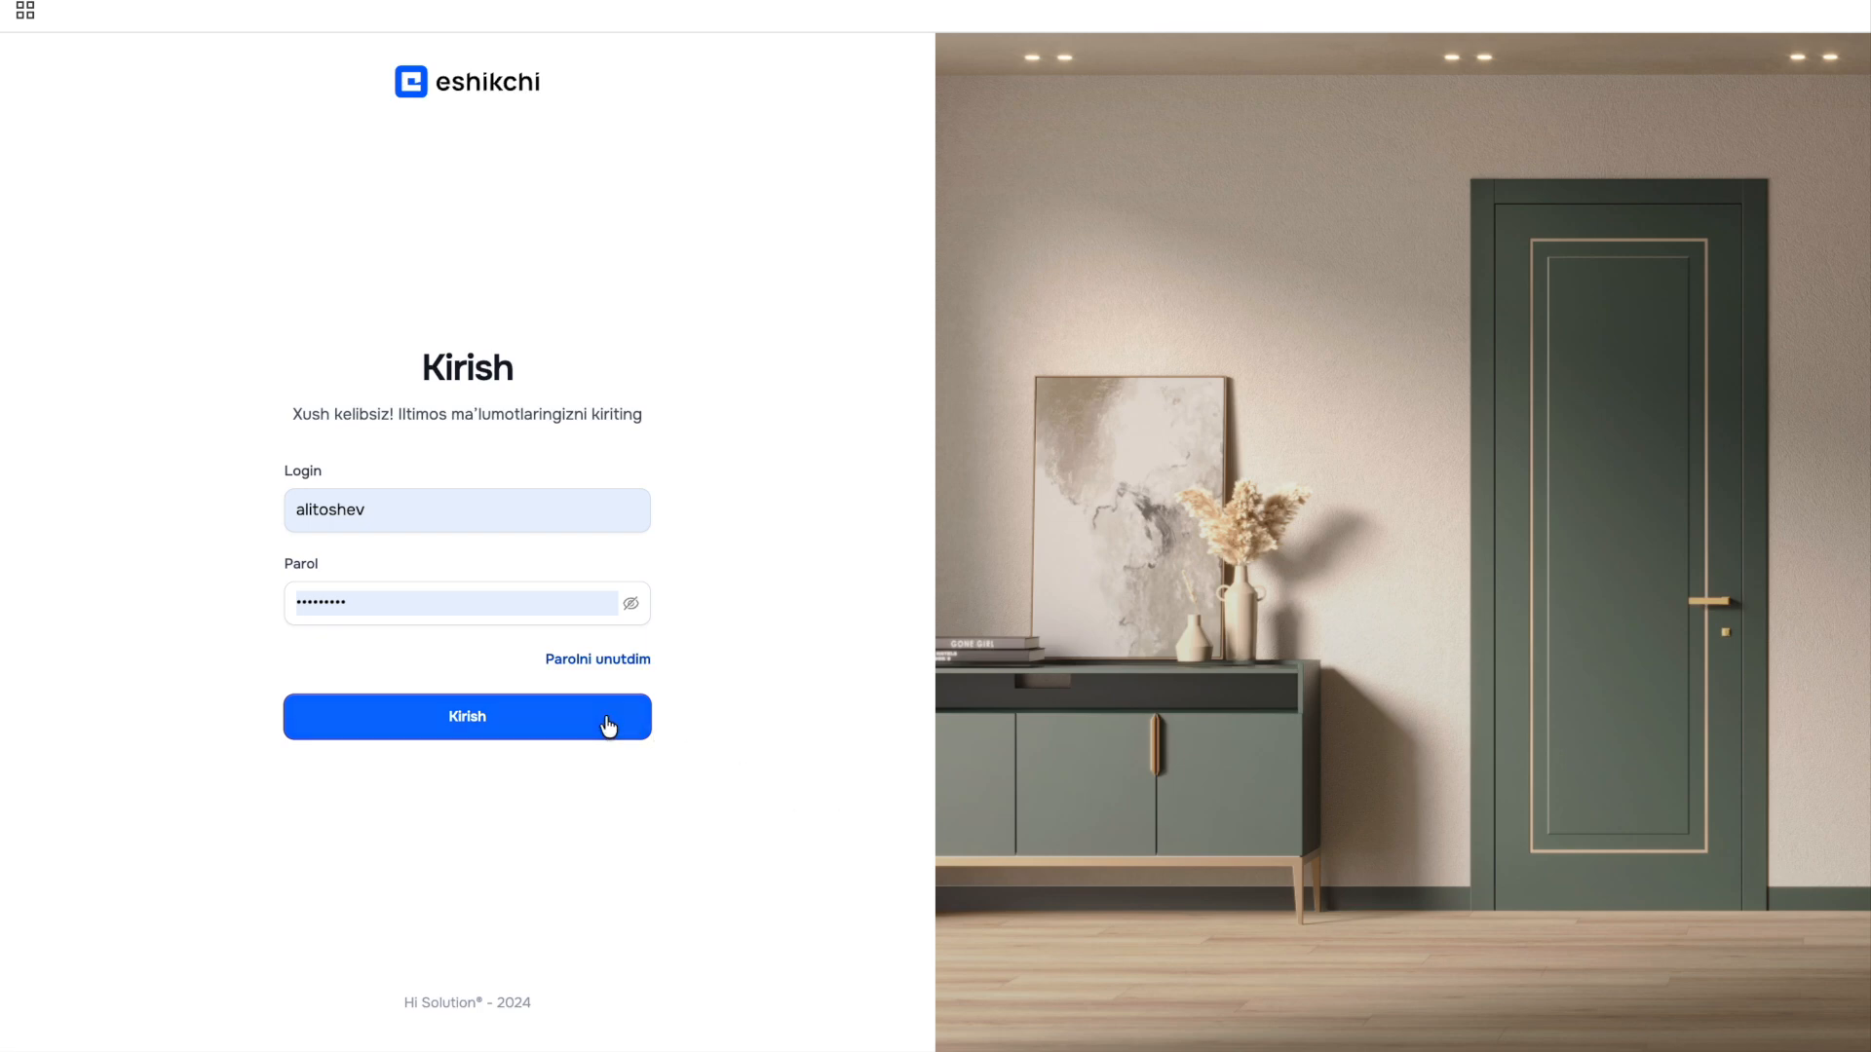
# Sign in to eshikchi and go to the Sozlamalar settings section.
pyautogui.click(607, 726)
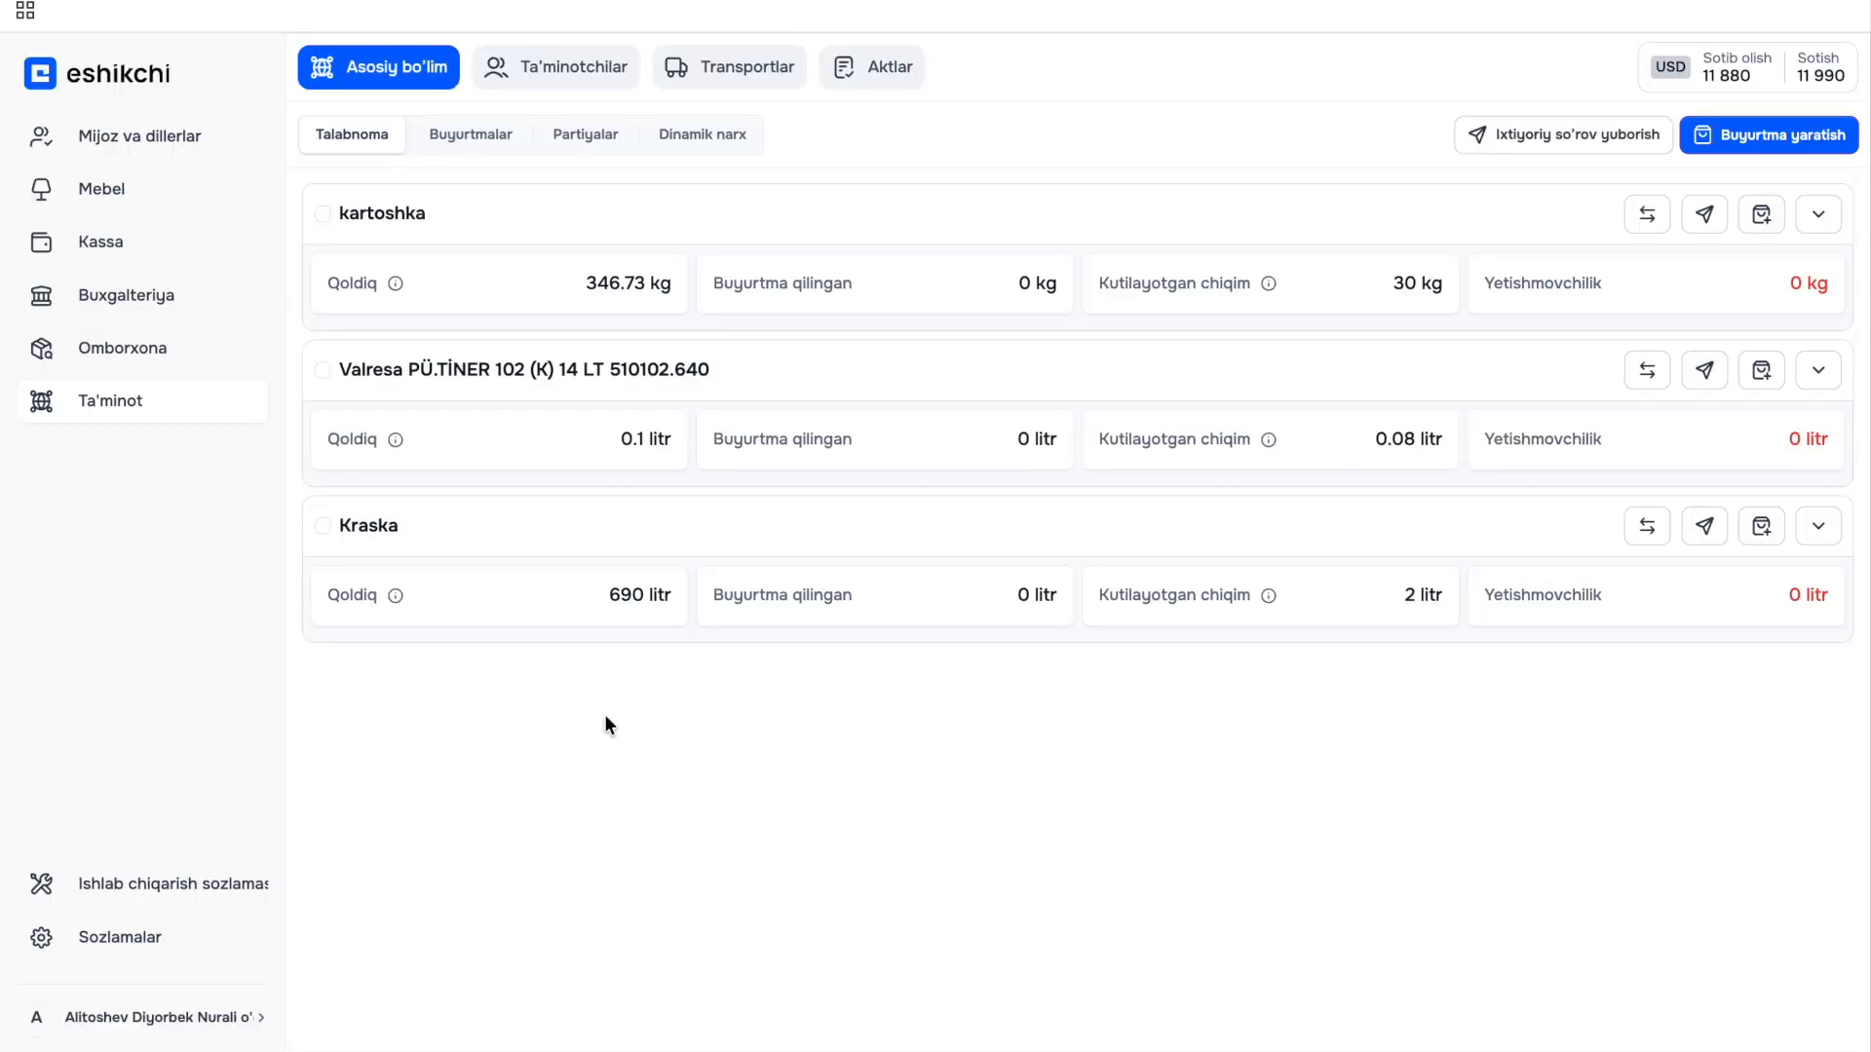
pyautogui.click(221, 942)
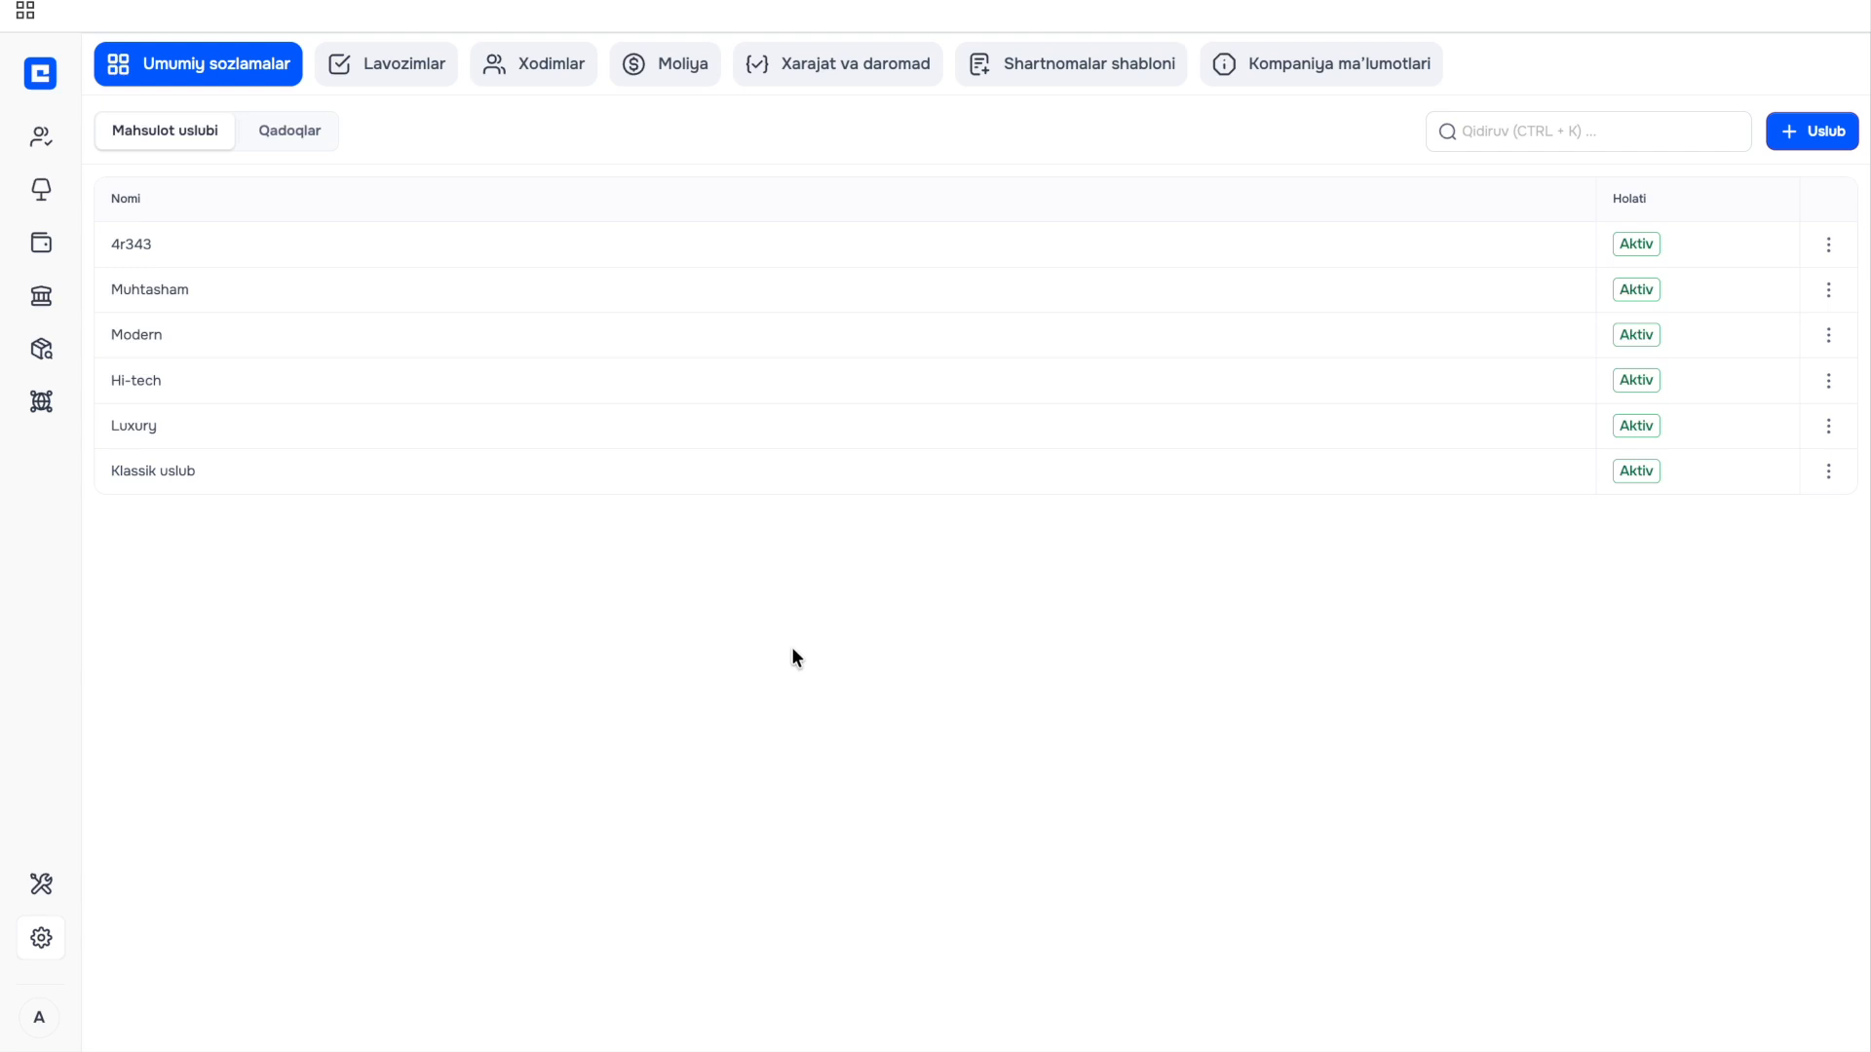
# Show the Qadoqlar packaging-type list in the general settings.
pyautogui.click(291, 143)
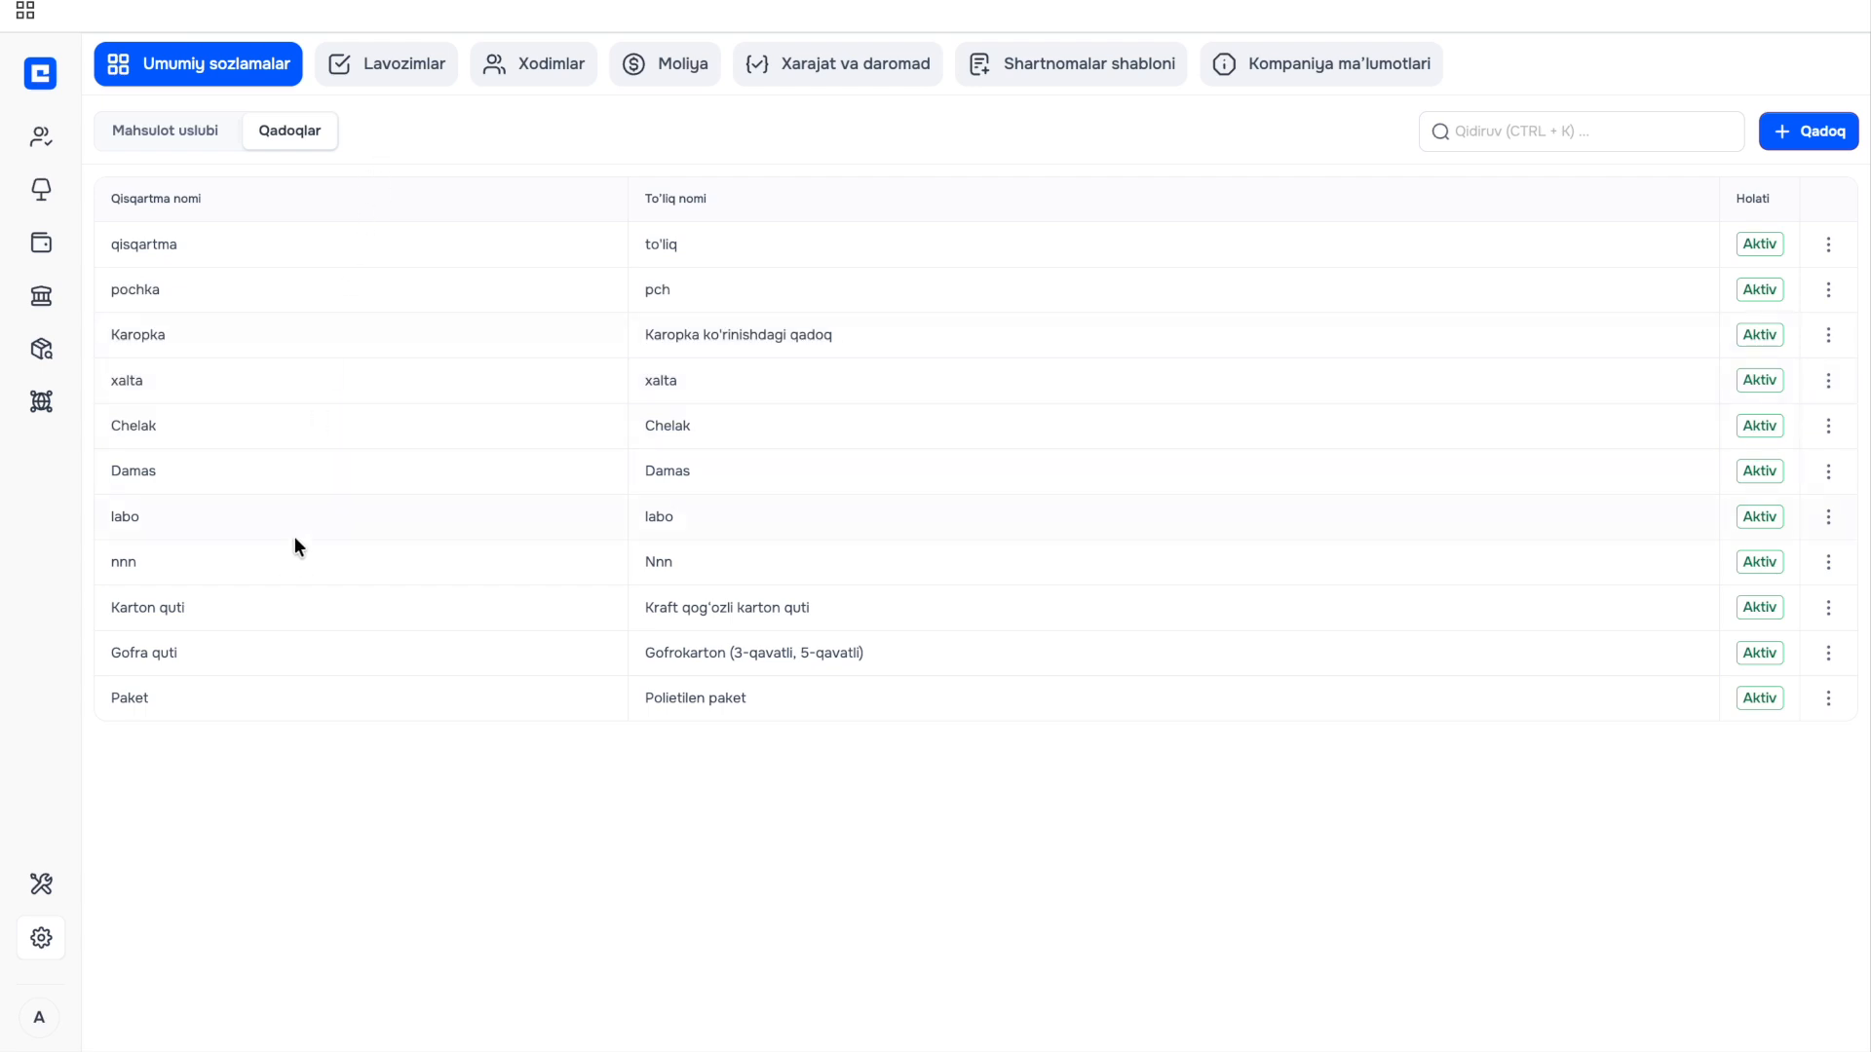
# Add and save packaging type 'Bochka' with full name 'Qora rangli 60l lik bochka'.
pyautogui.click(1810, 140)
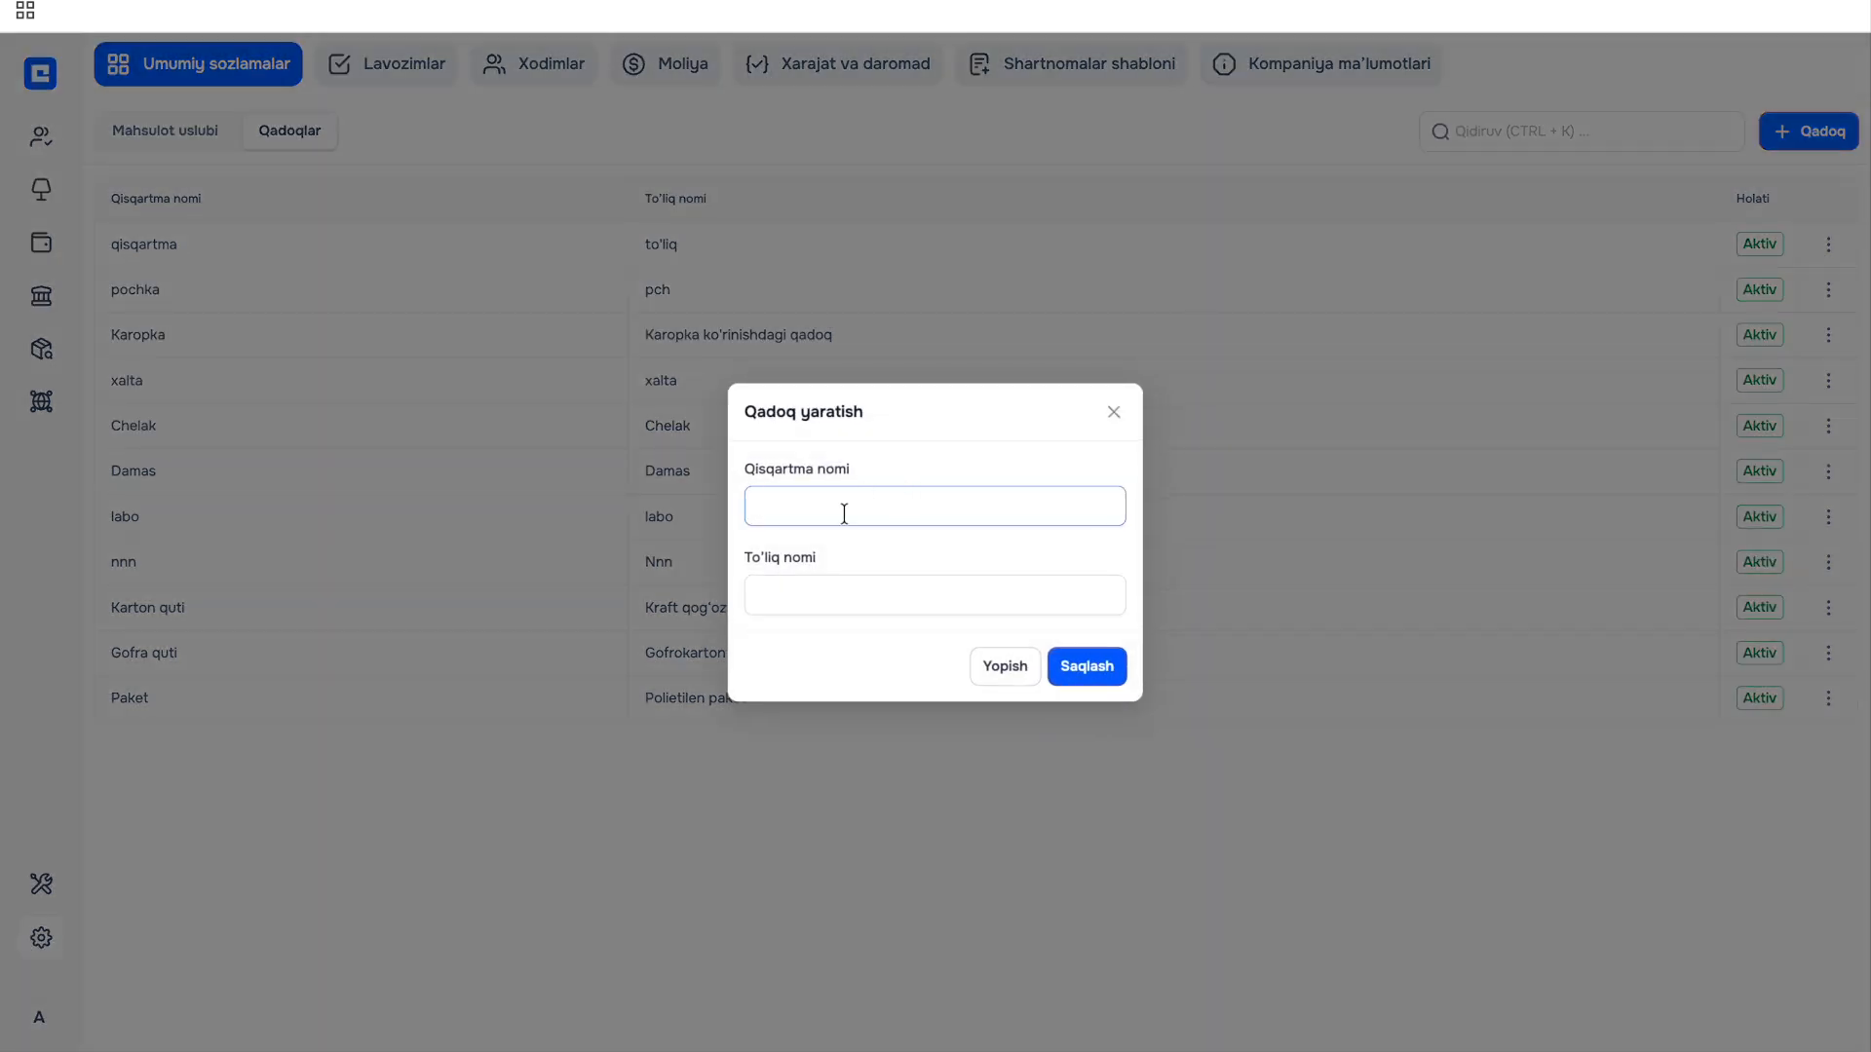
pyautogui.write('Bochka')
pyautogui.click(834, 592)
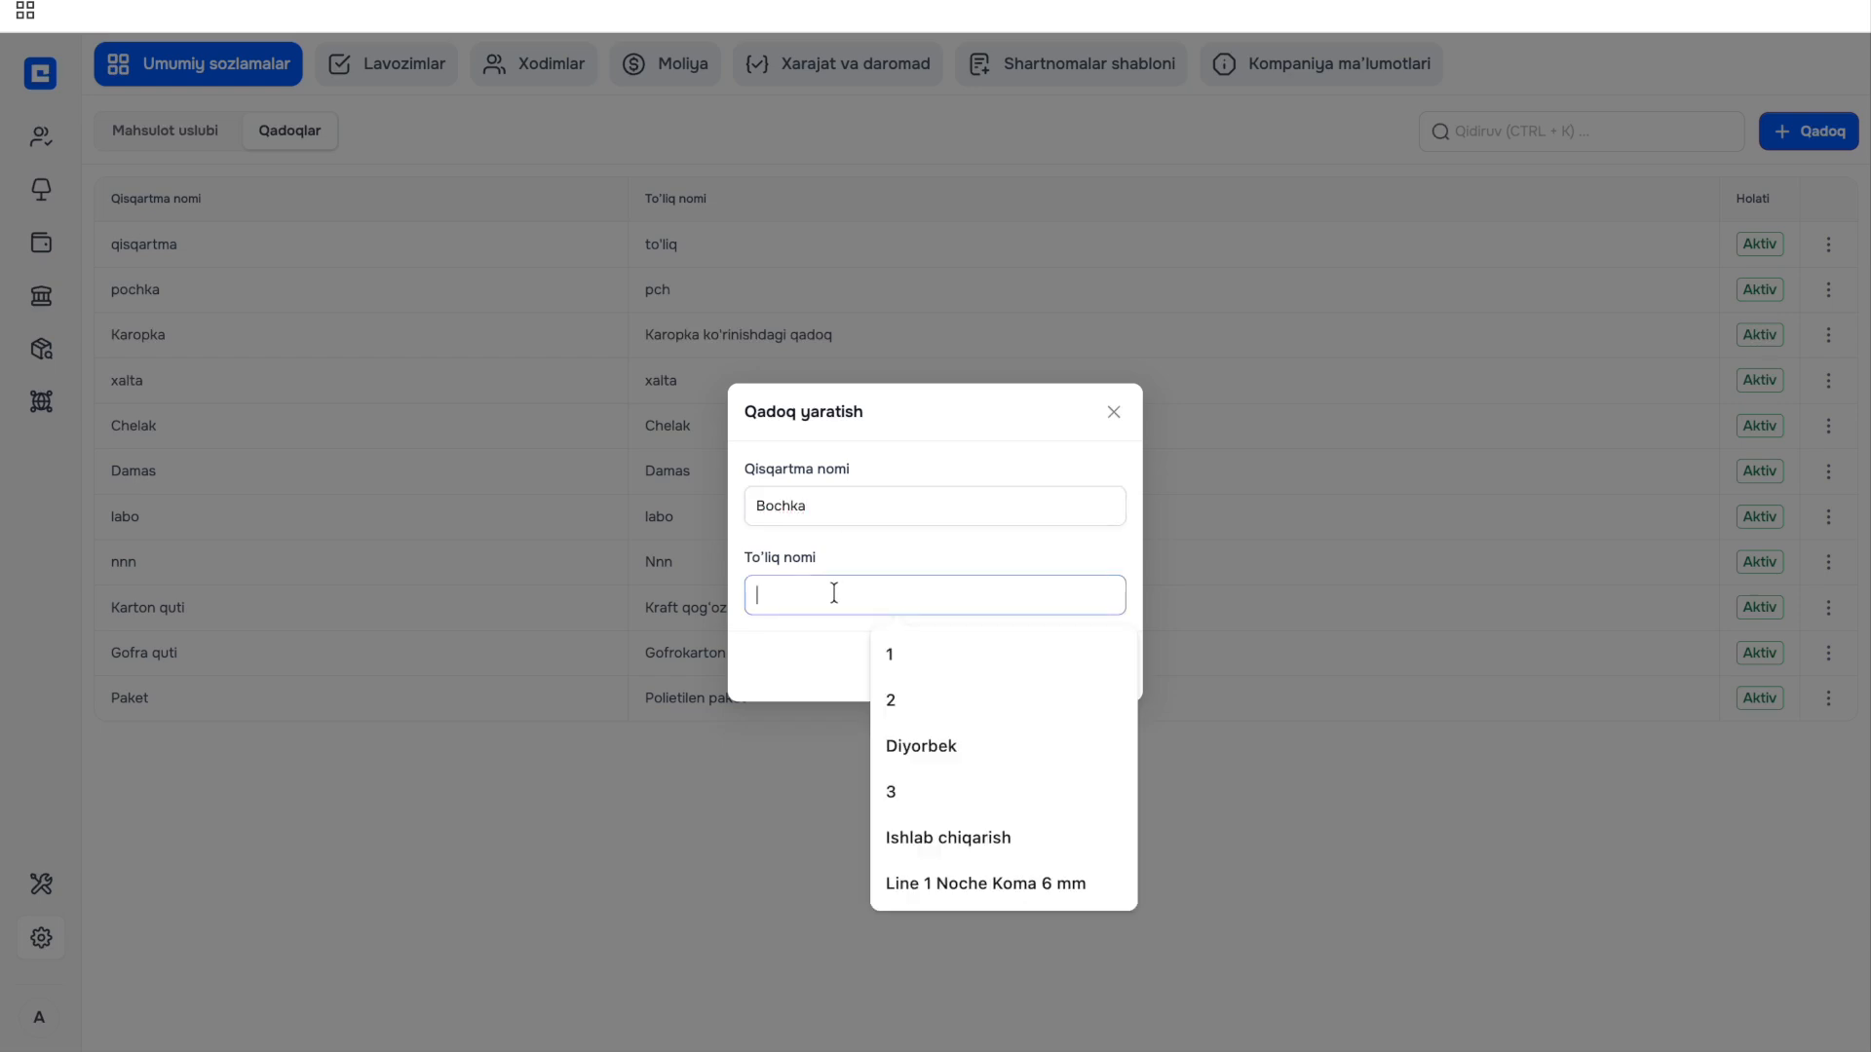
pyautogui.write('Qora rangli 60')
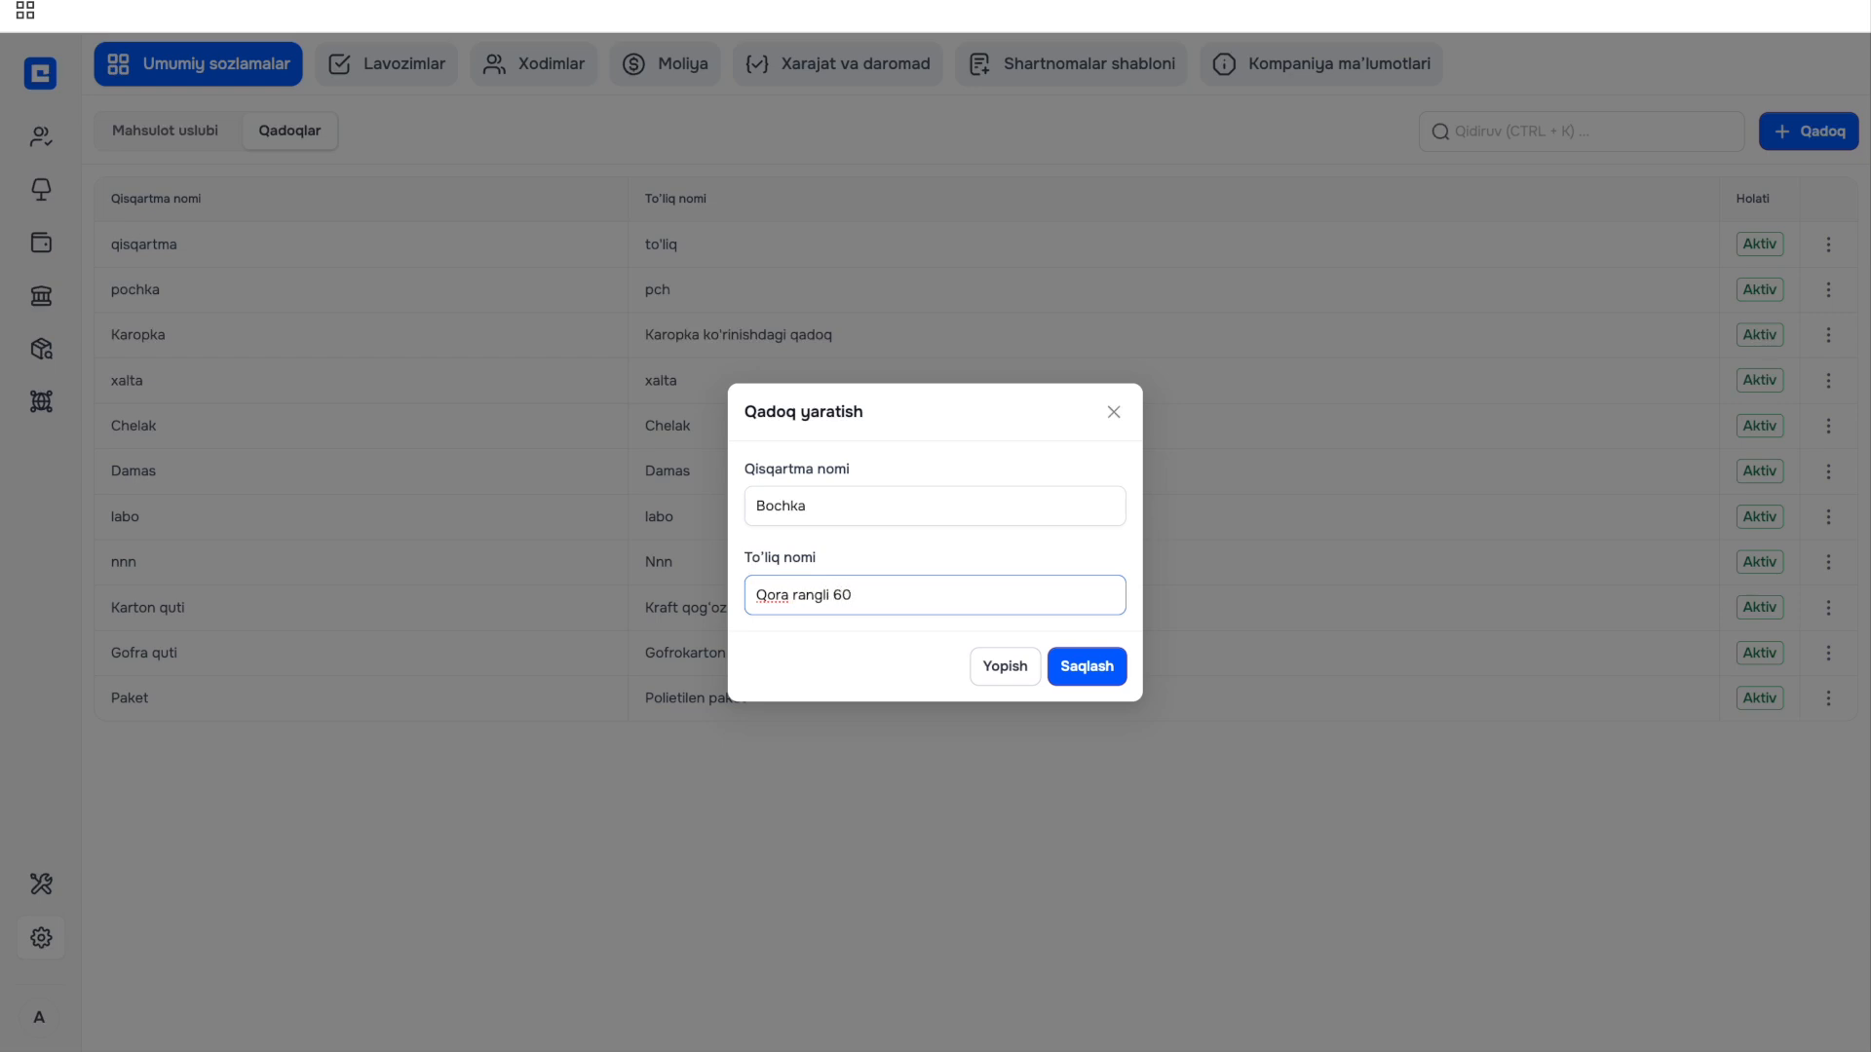
pyautogui.write('l lik bochka')
pyautogui.click(1104, 669)
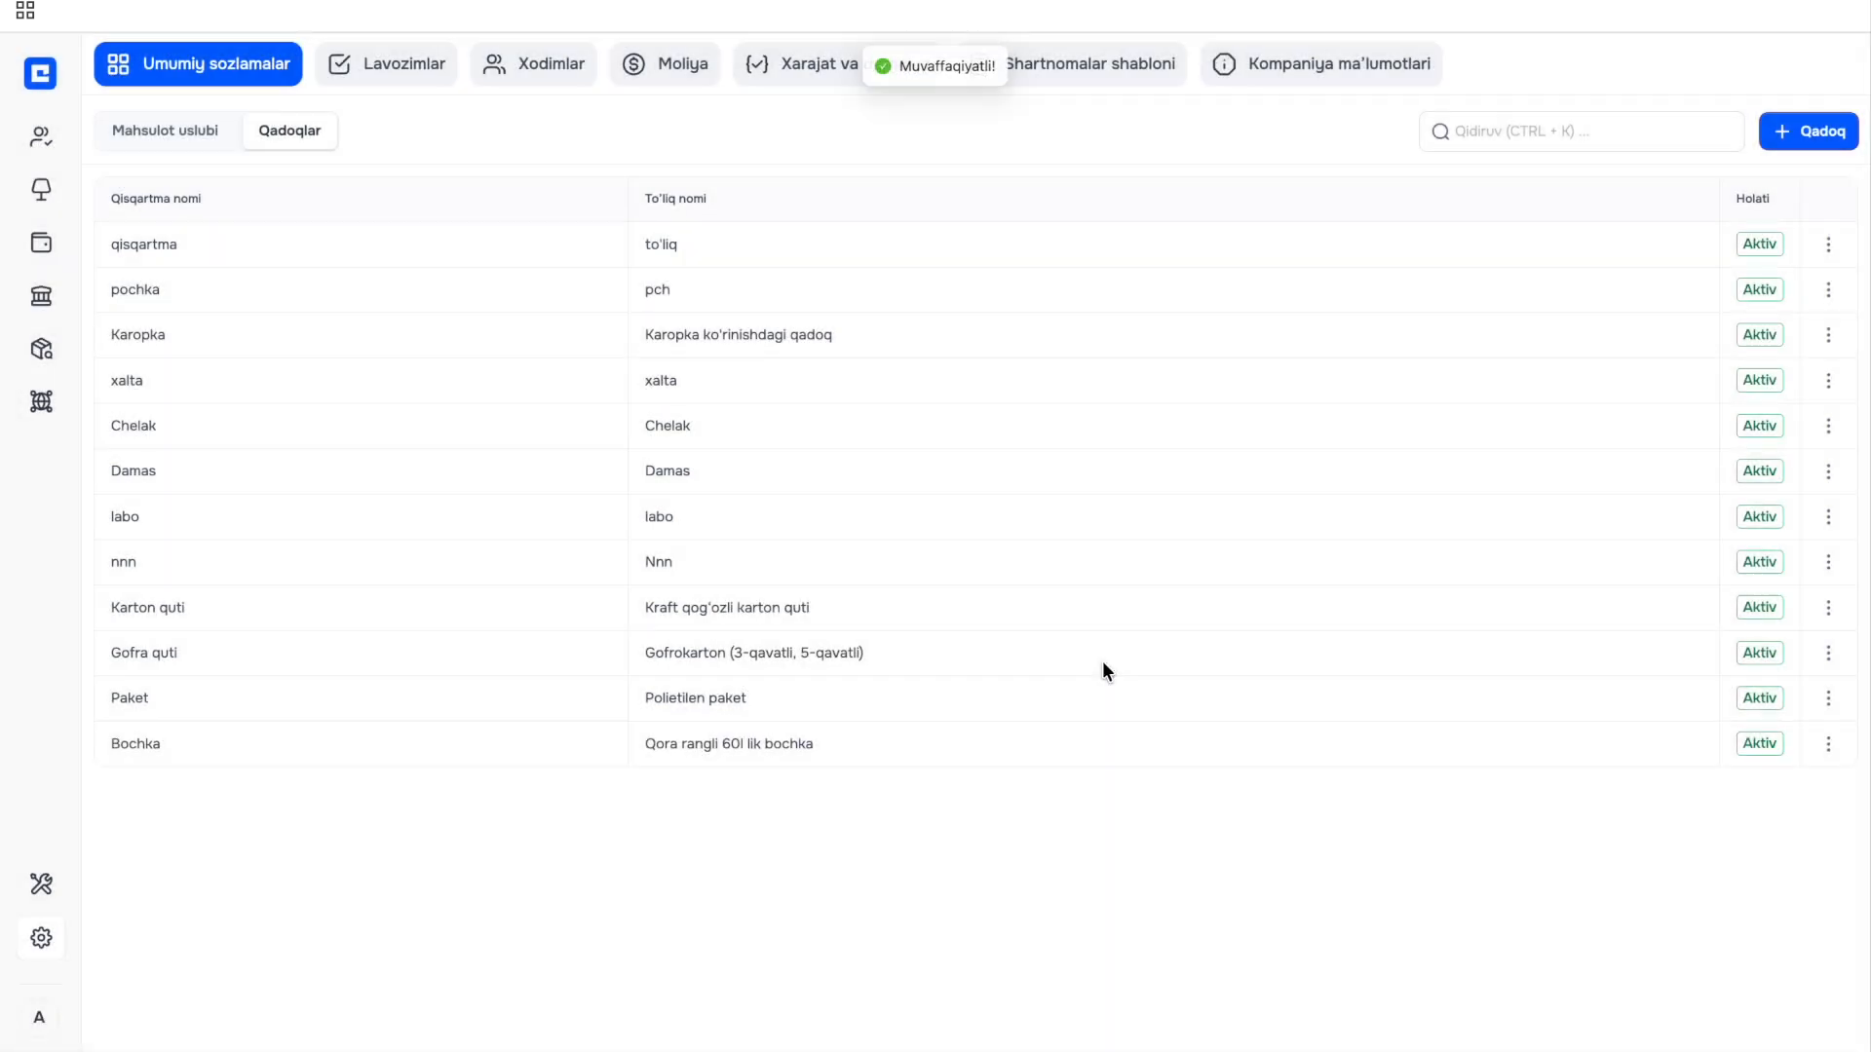
# Switch to the Lavozimlar positions list and start a new position form.
pyautogui.click(413, 65)
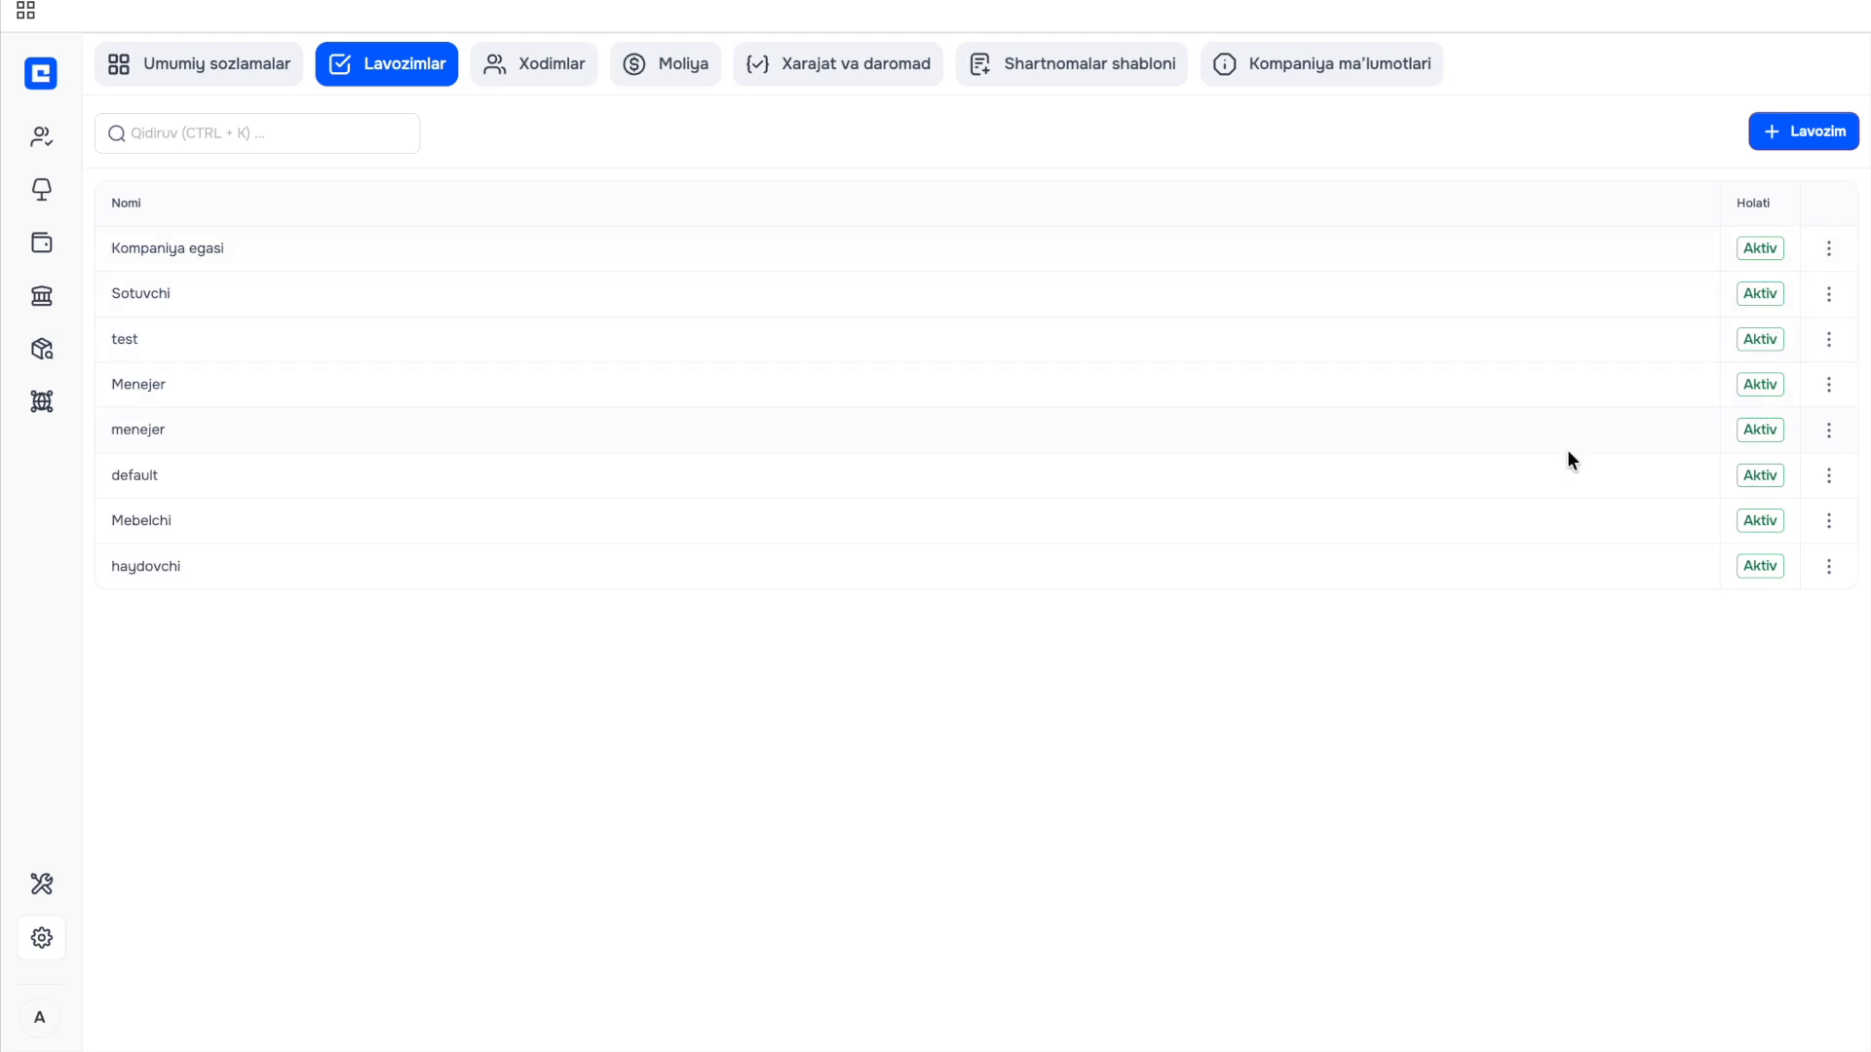
pyautogui.moveTo(78, 586)
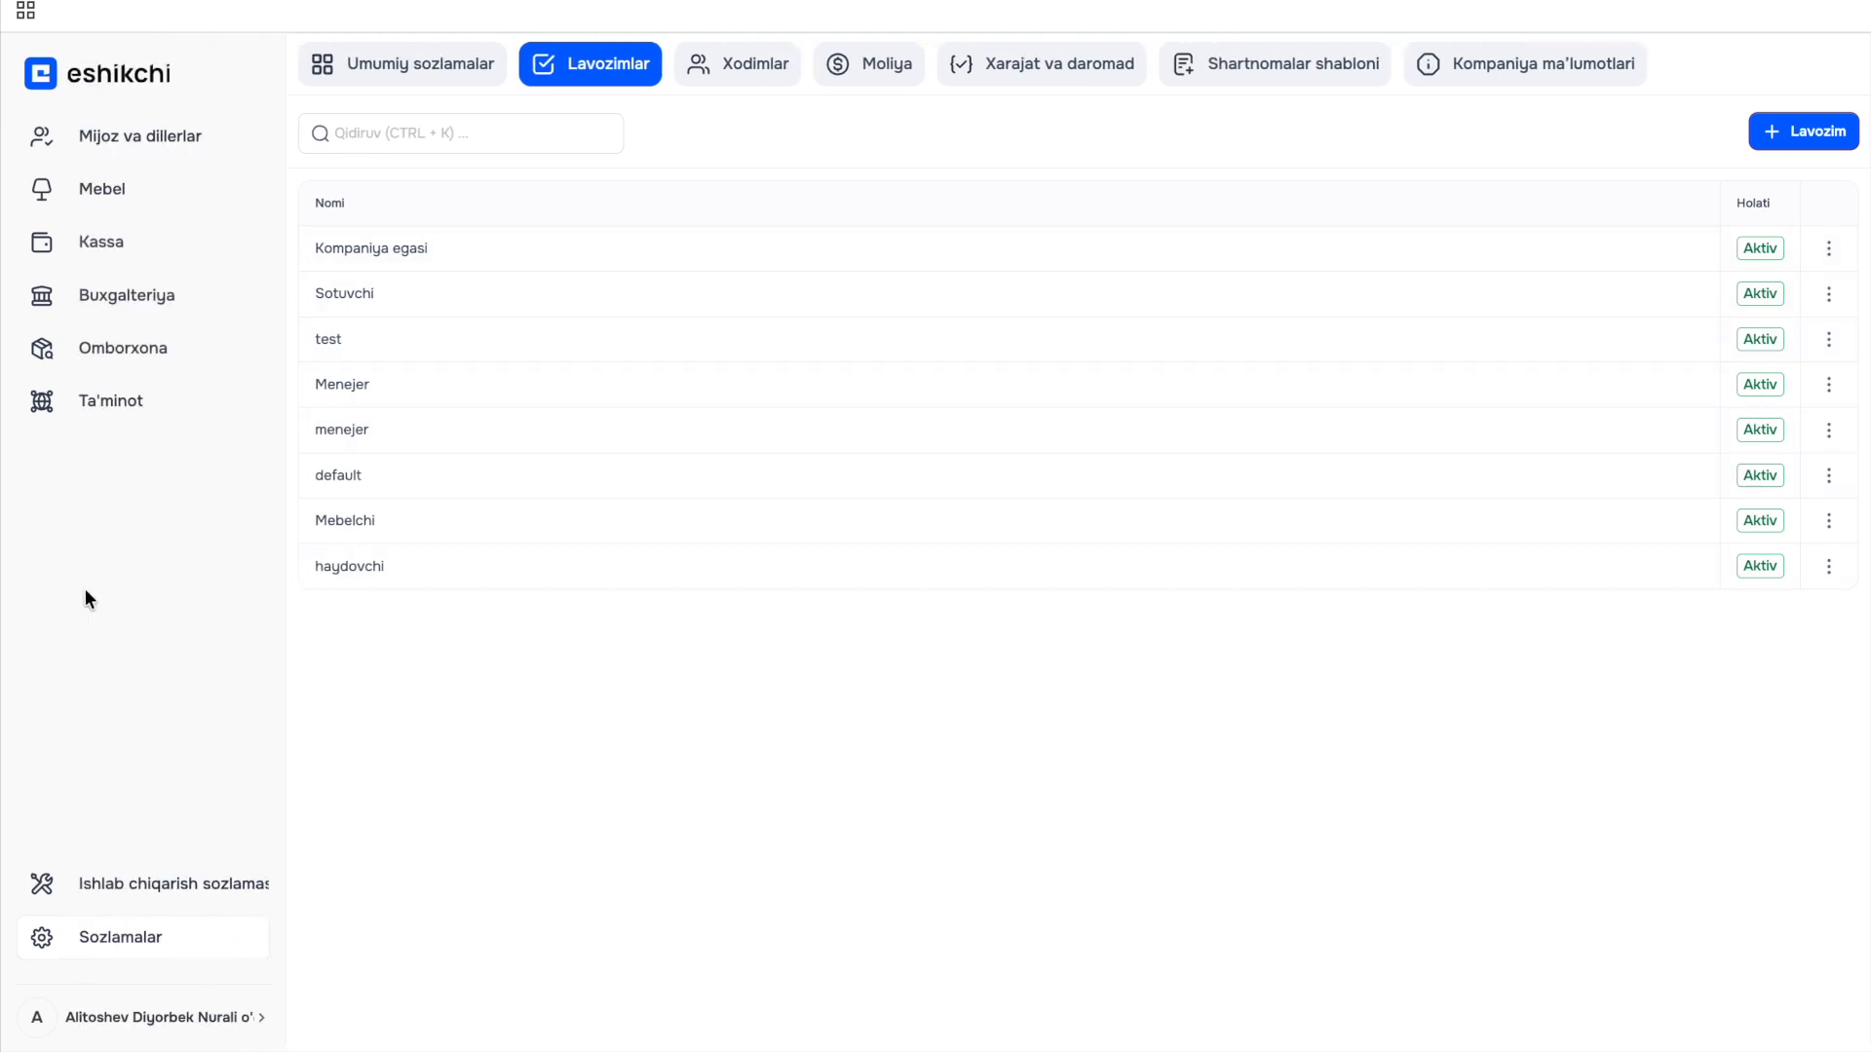
pyautogui.click(1810, 136)
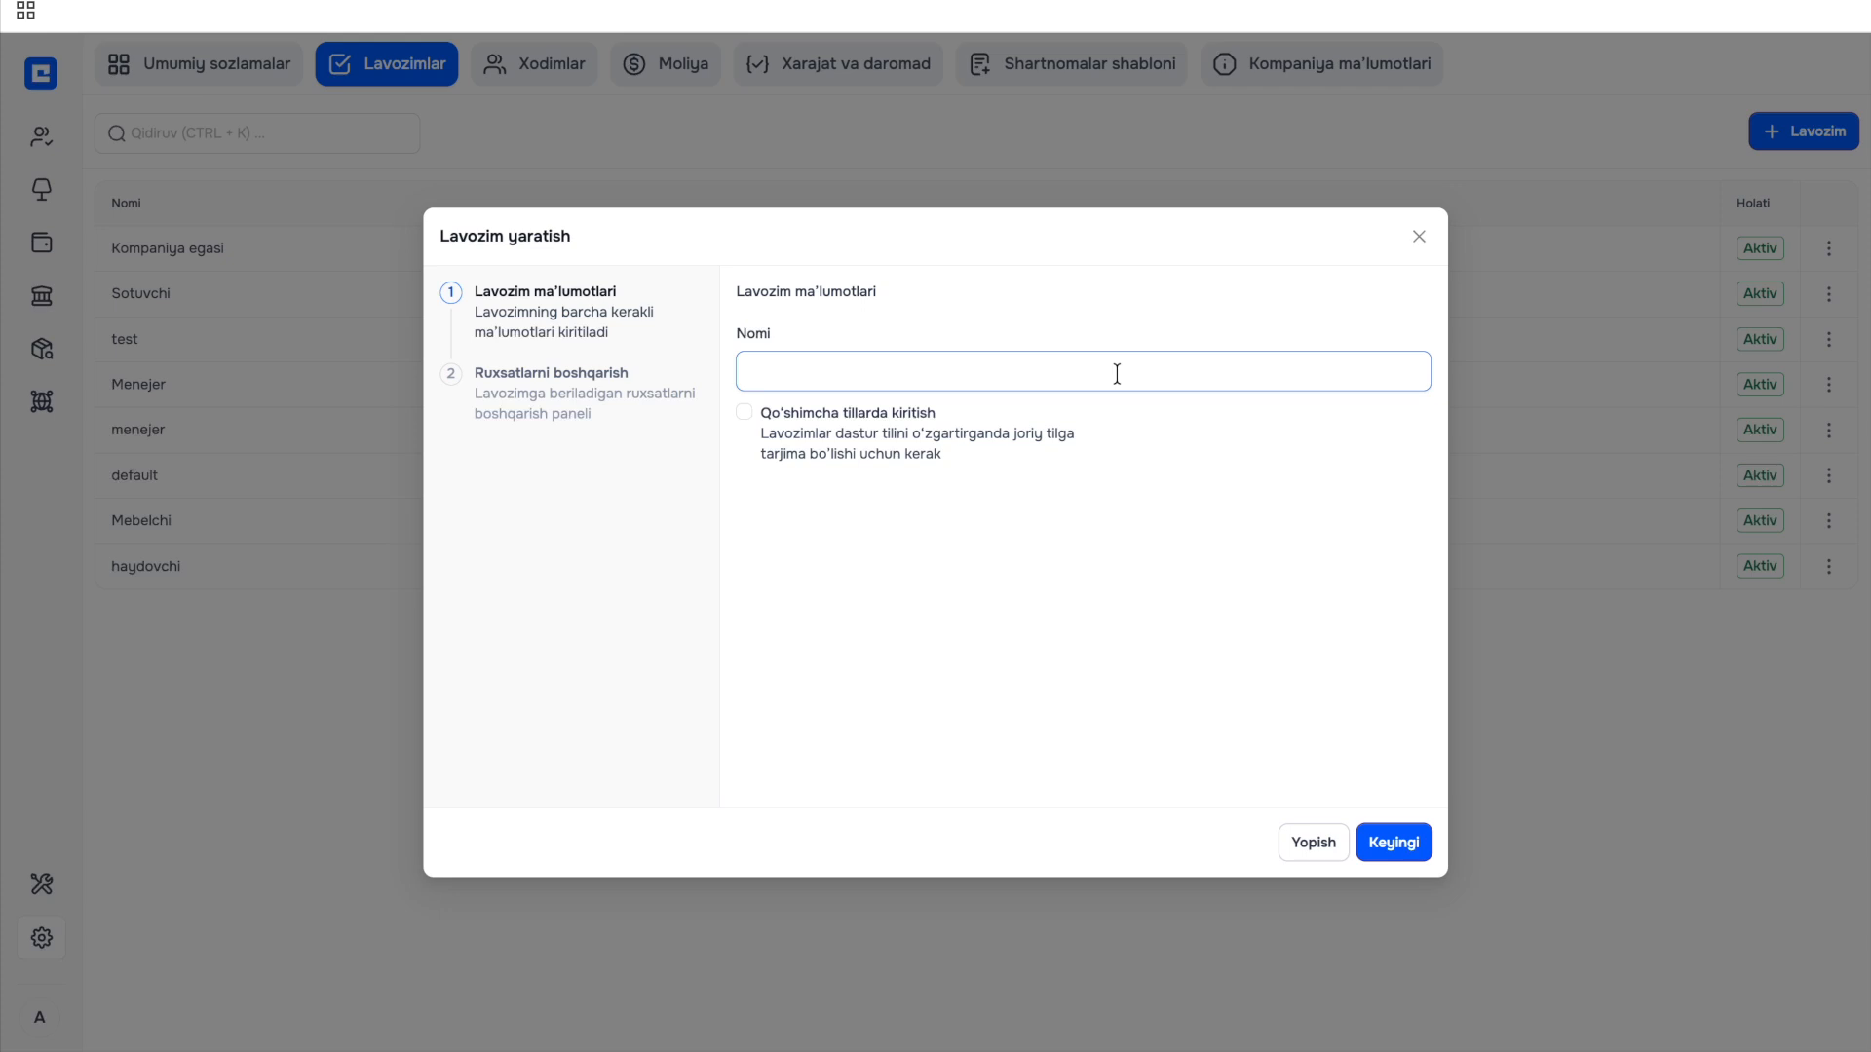
# Name the new position 'Moderator', then toggle the extra-language names option on and back off.
pyautogui.write('Moderator')
pyautogui.click(744, 417)
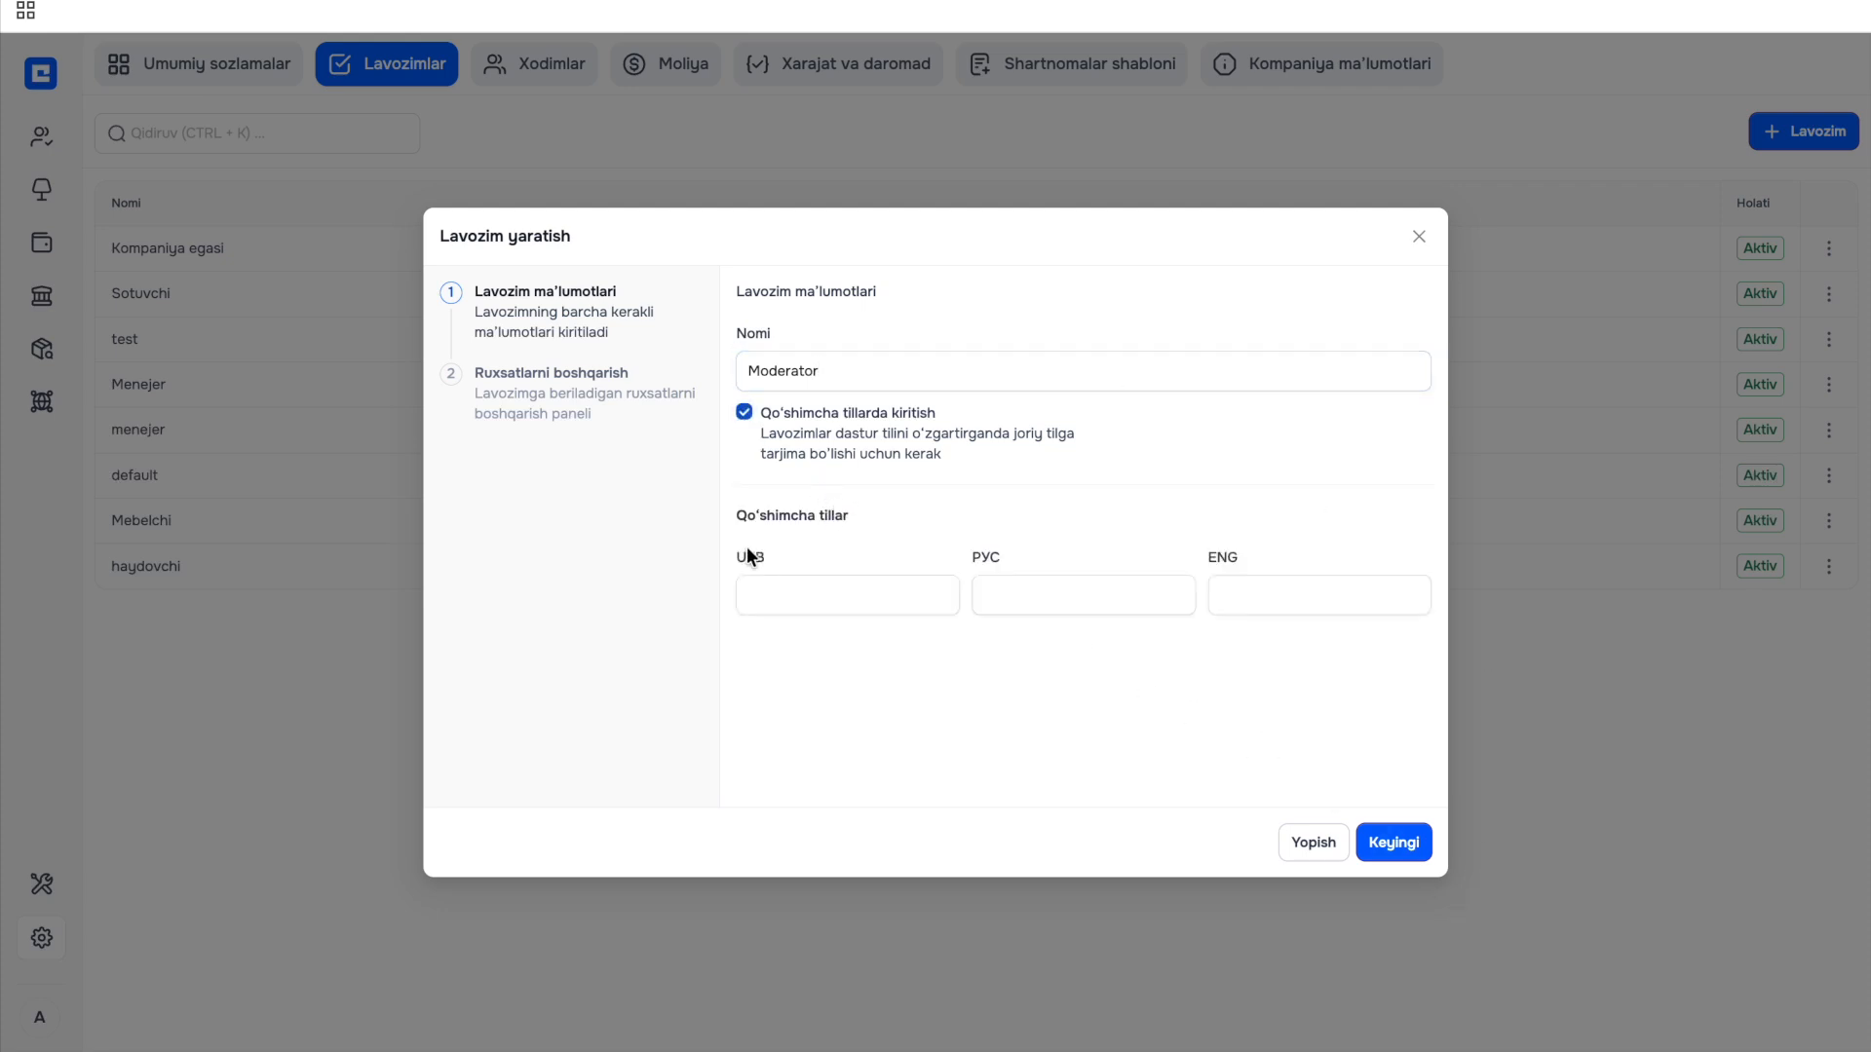
pyautogui.click(1403, 844)
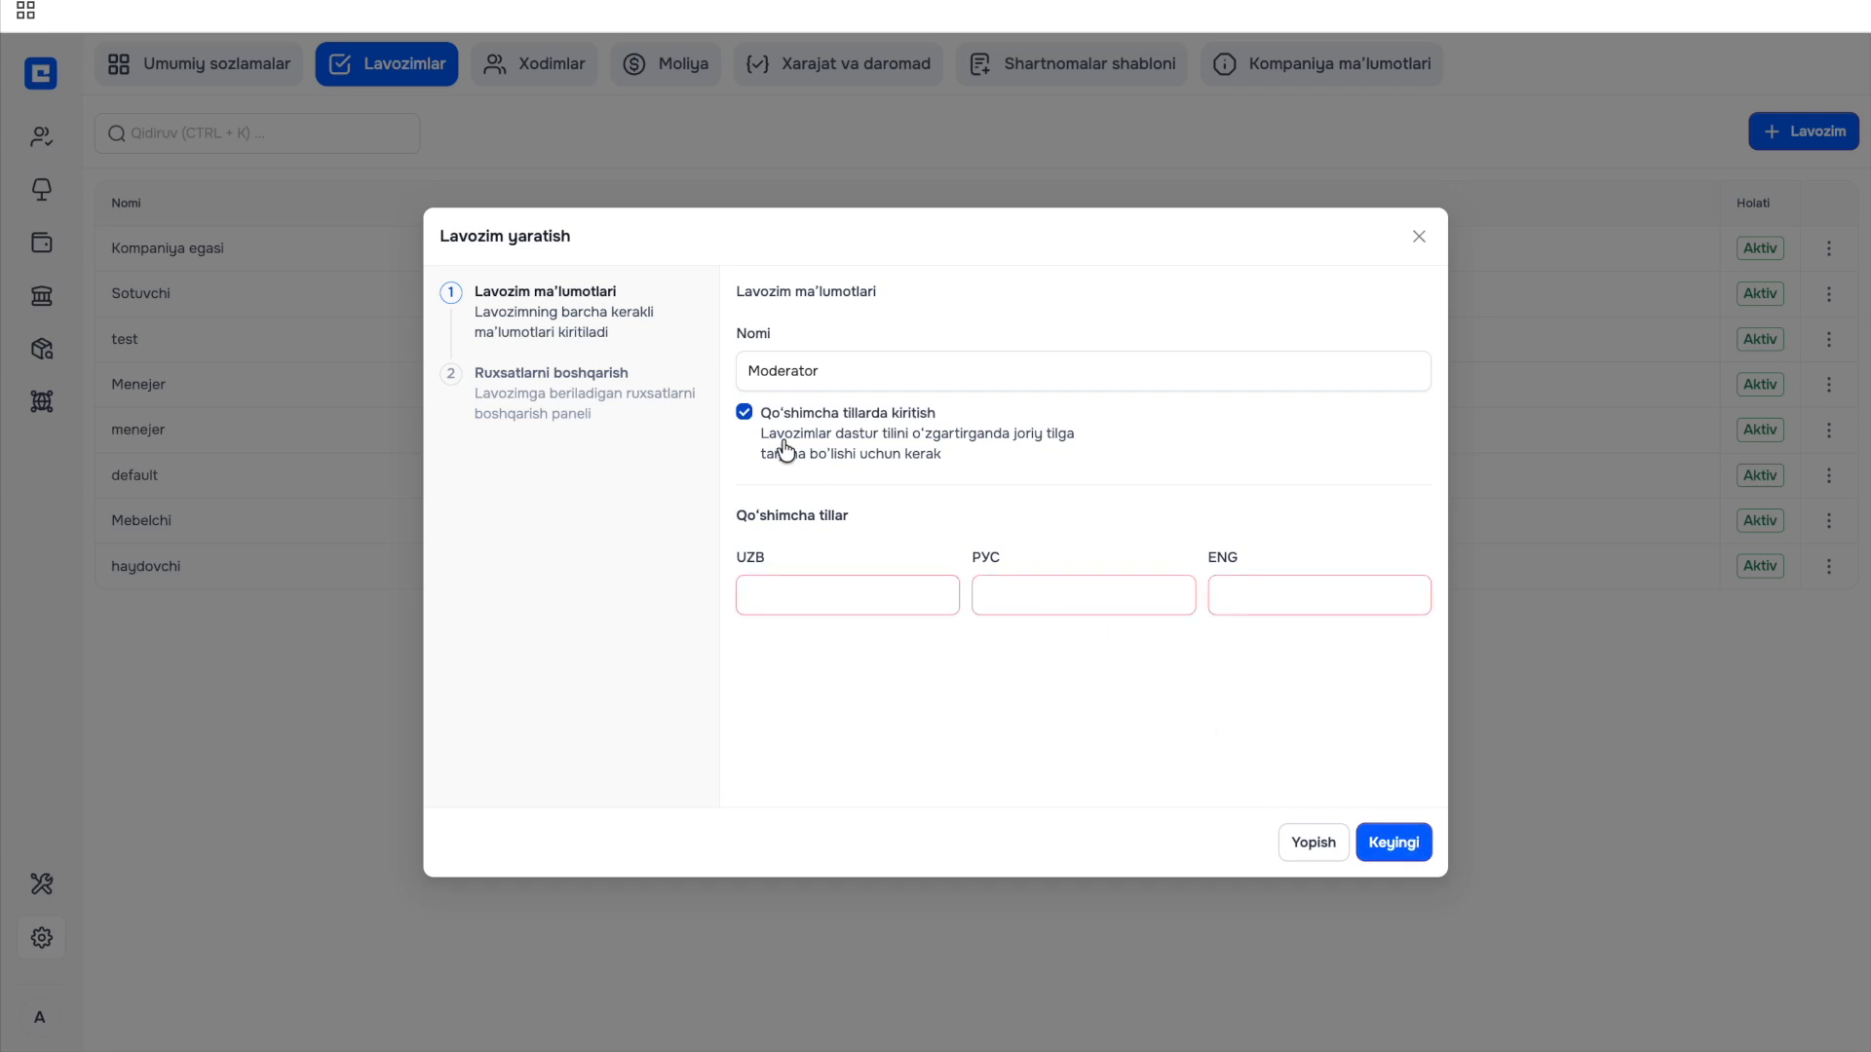
pyautogui.click(745, 413)
# Grant Mebel permissions: Yo'l xati so'rovlarini qabul qilish, Ish haqqi, Mebel sozlamalari, Shartnoma jarayonlarini boshqarish.
pyautogui.click(1381, 850)
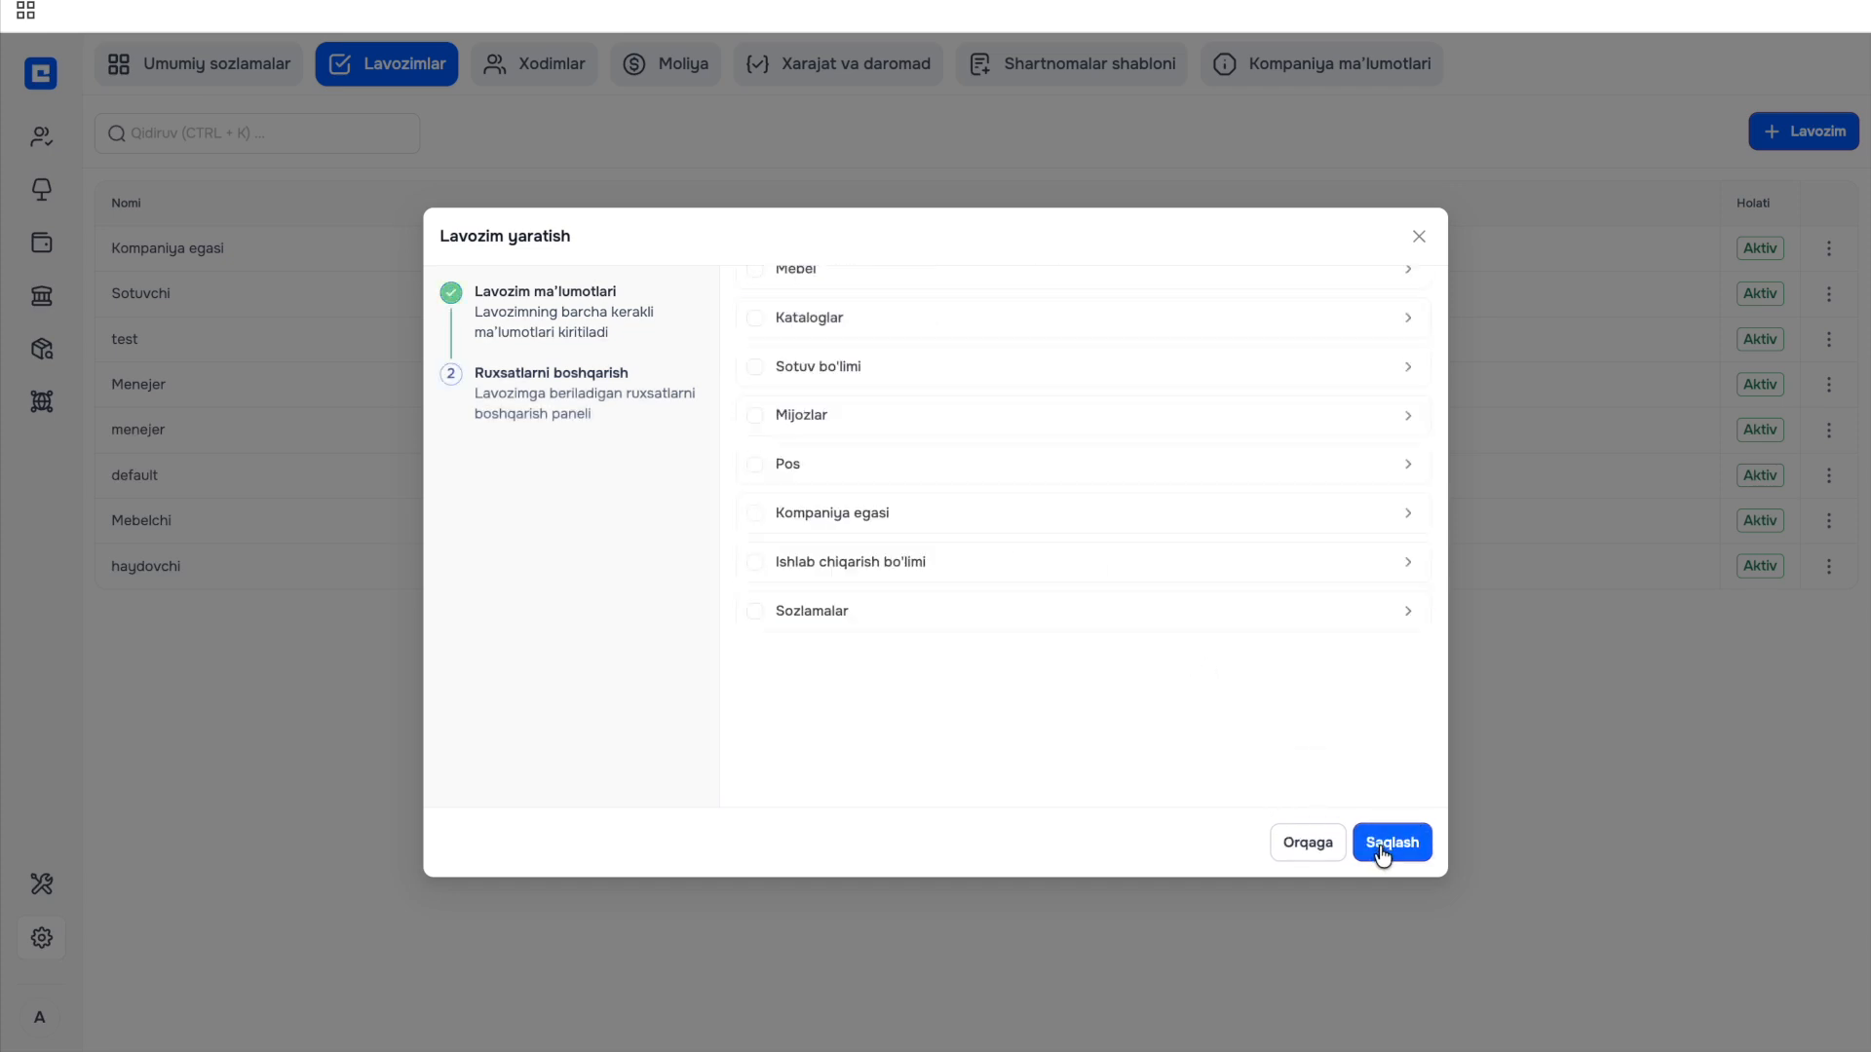
pyautogui.scroll(-3, 729, 365)
pyautogui.scroll(-1, 731, 366)
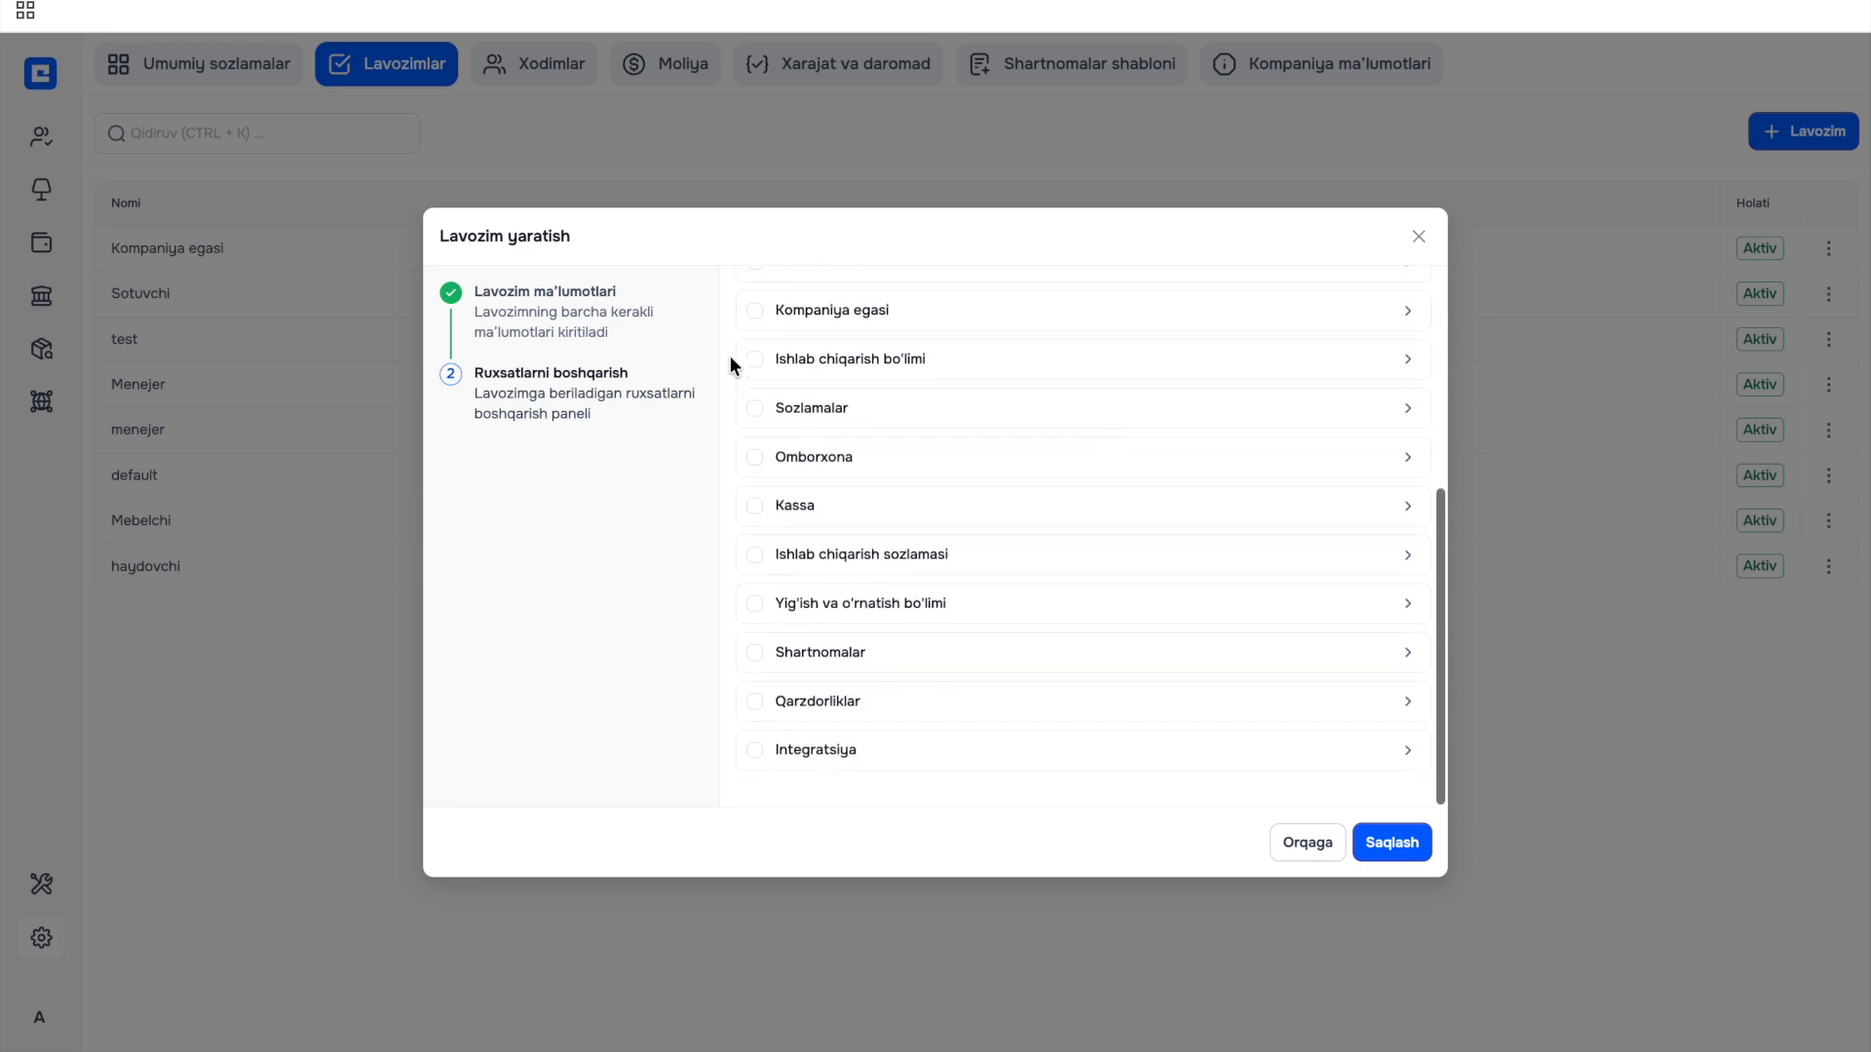
pyautogui.scroll(2, 730, 366)
pyautogui.scroll(3, 731, 362)
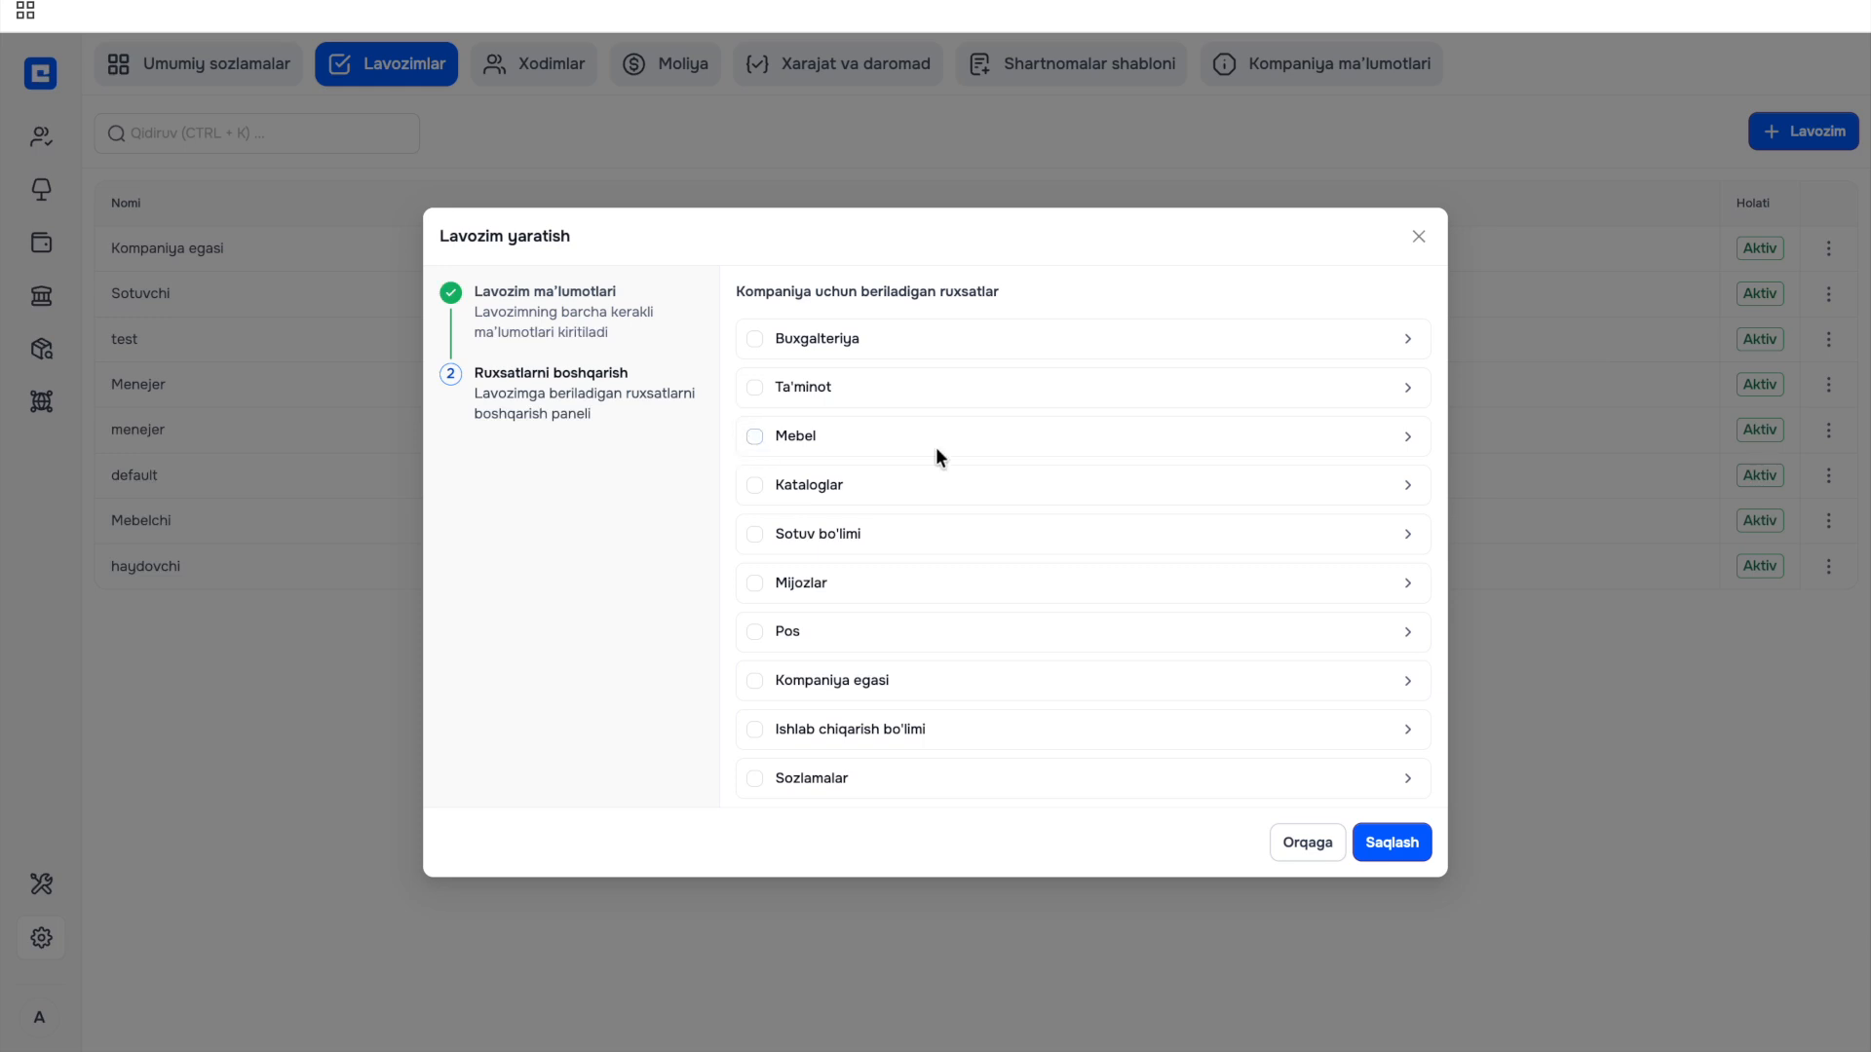
pyautogui.click(1400, 448)
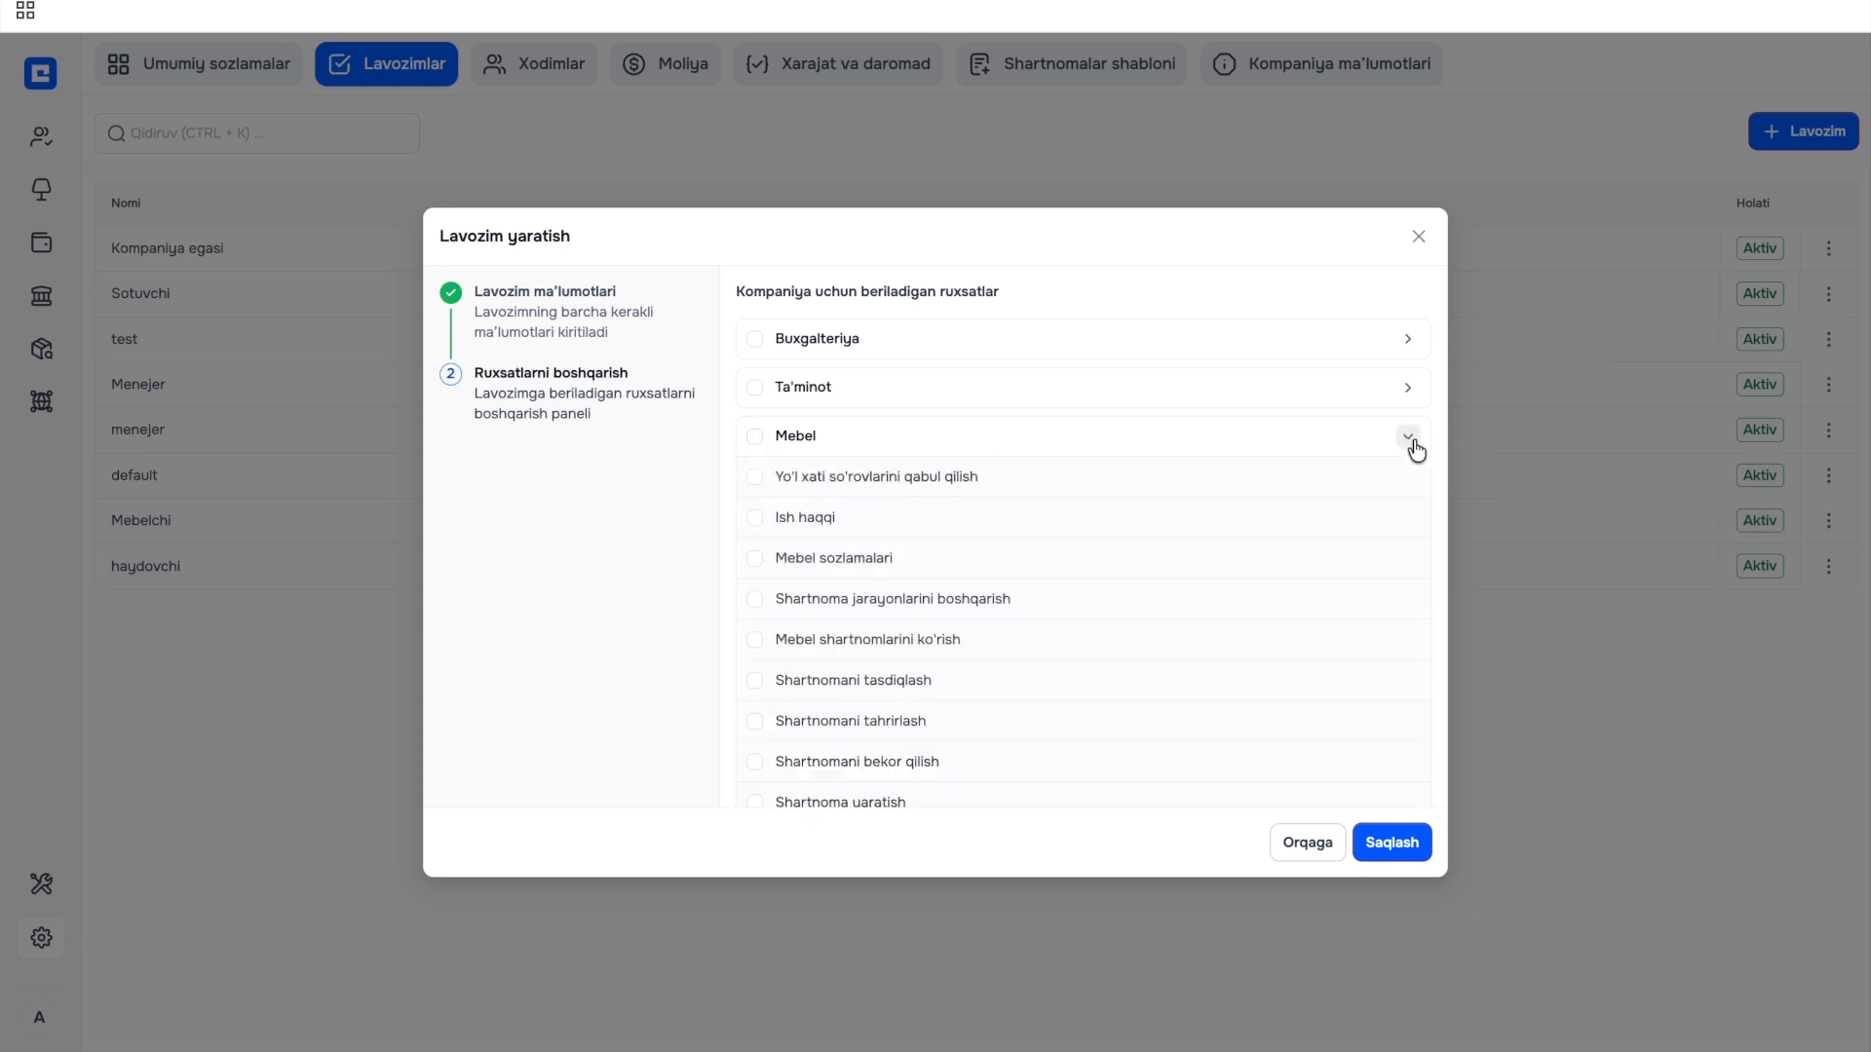
pyautogui.scroll(-1, 1087, 585)
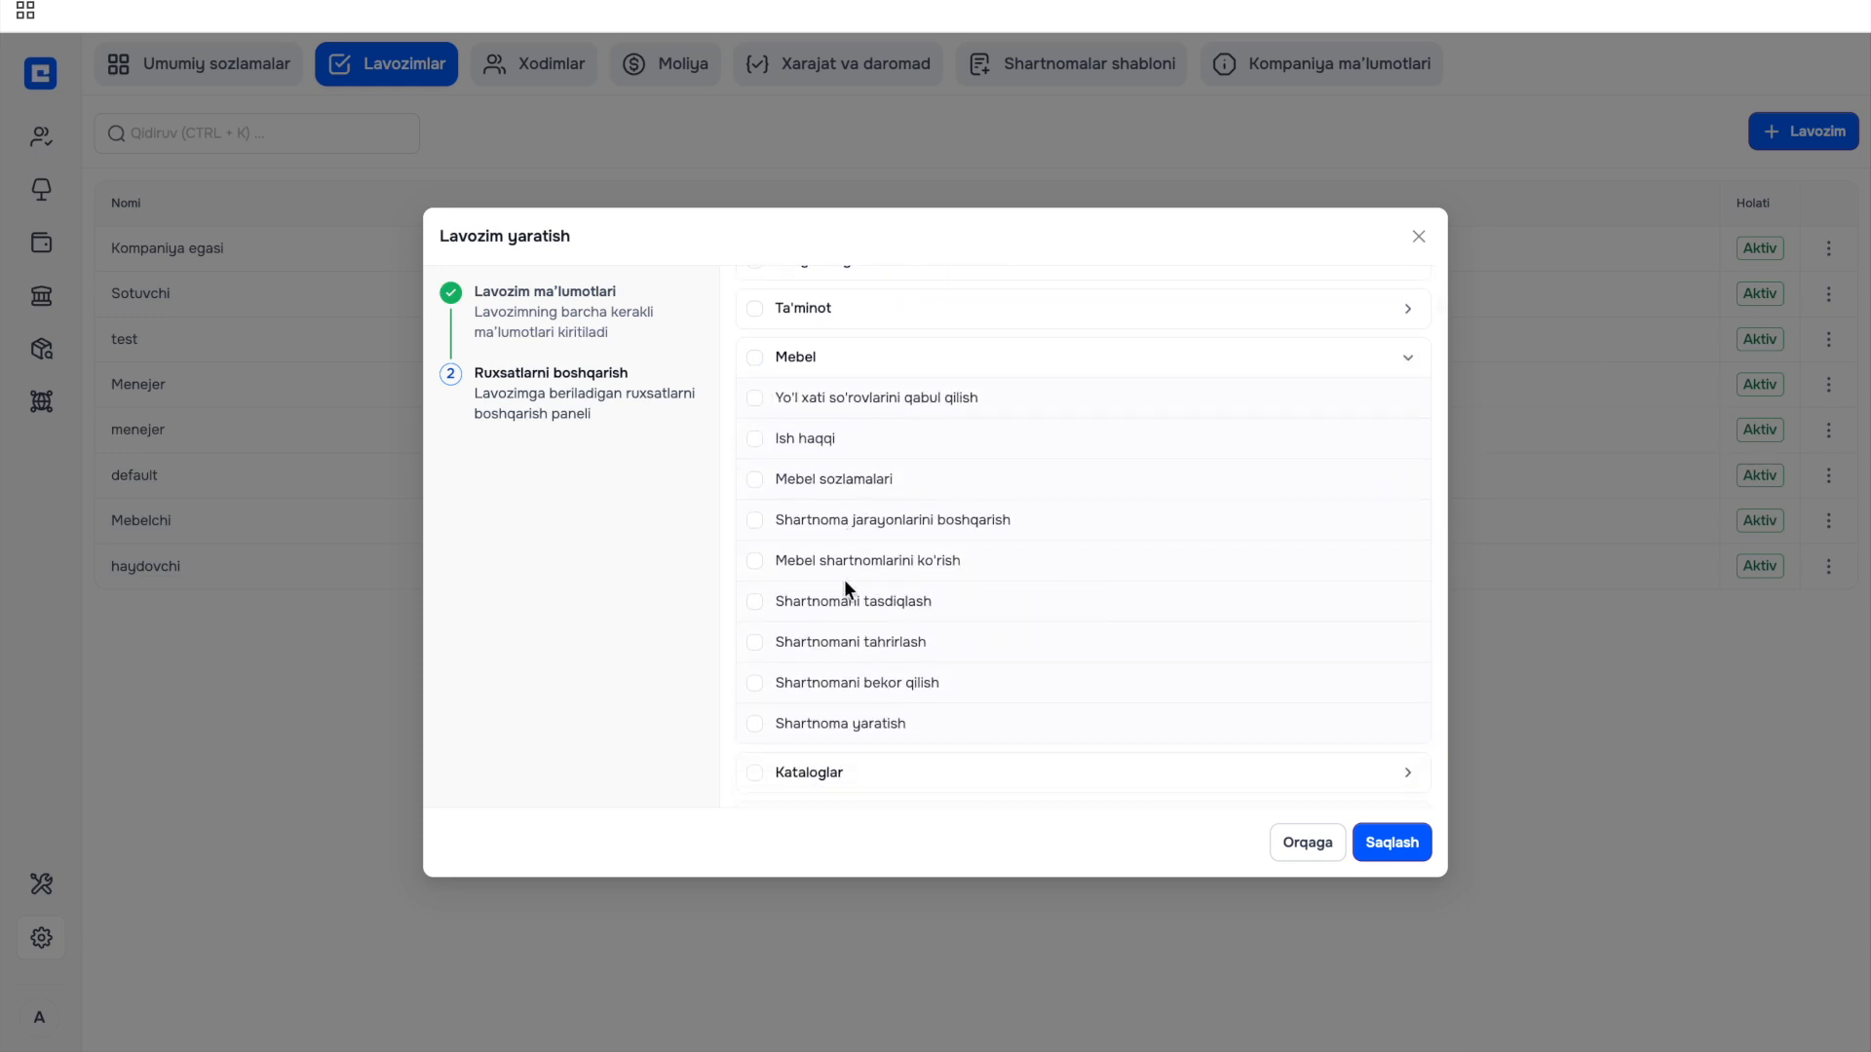
pyautogui.click(756, 398)
pyautogui.click(754, 439)
pyautogui.click(755, 483)
pyautogui.click(755, 522)
pyautogui.scroll(1, 756, 517)
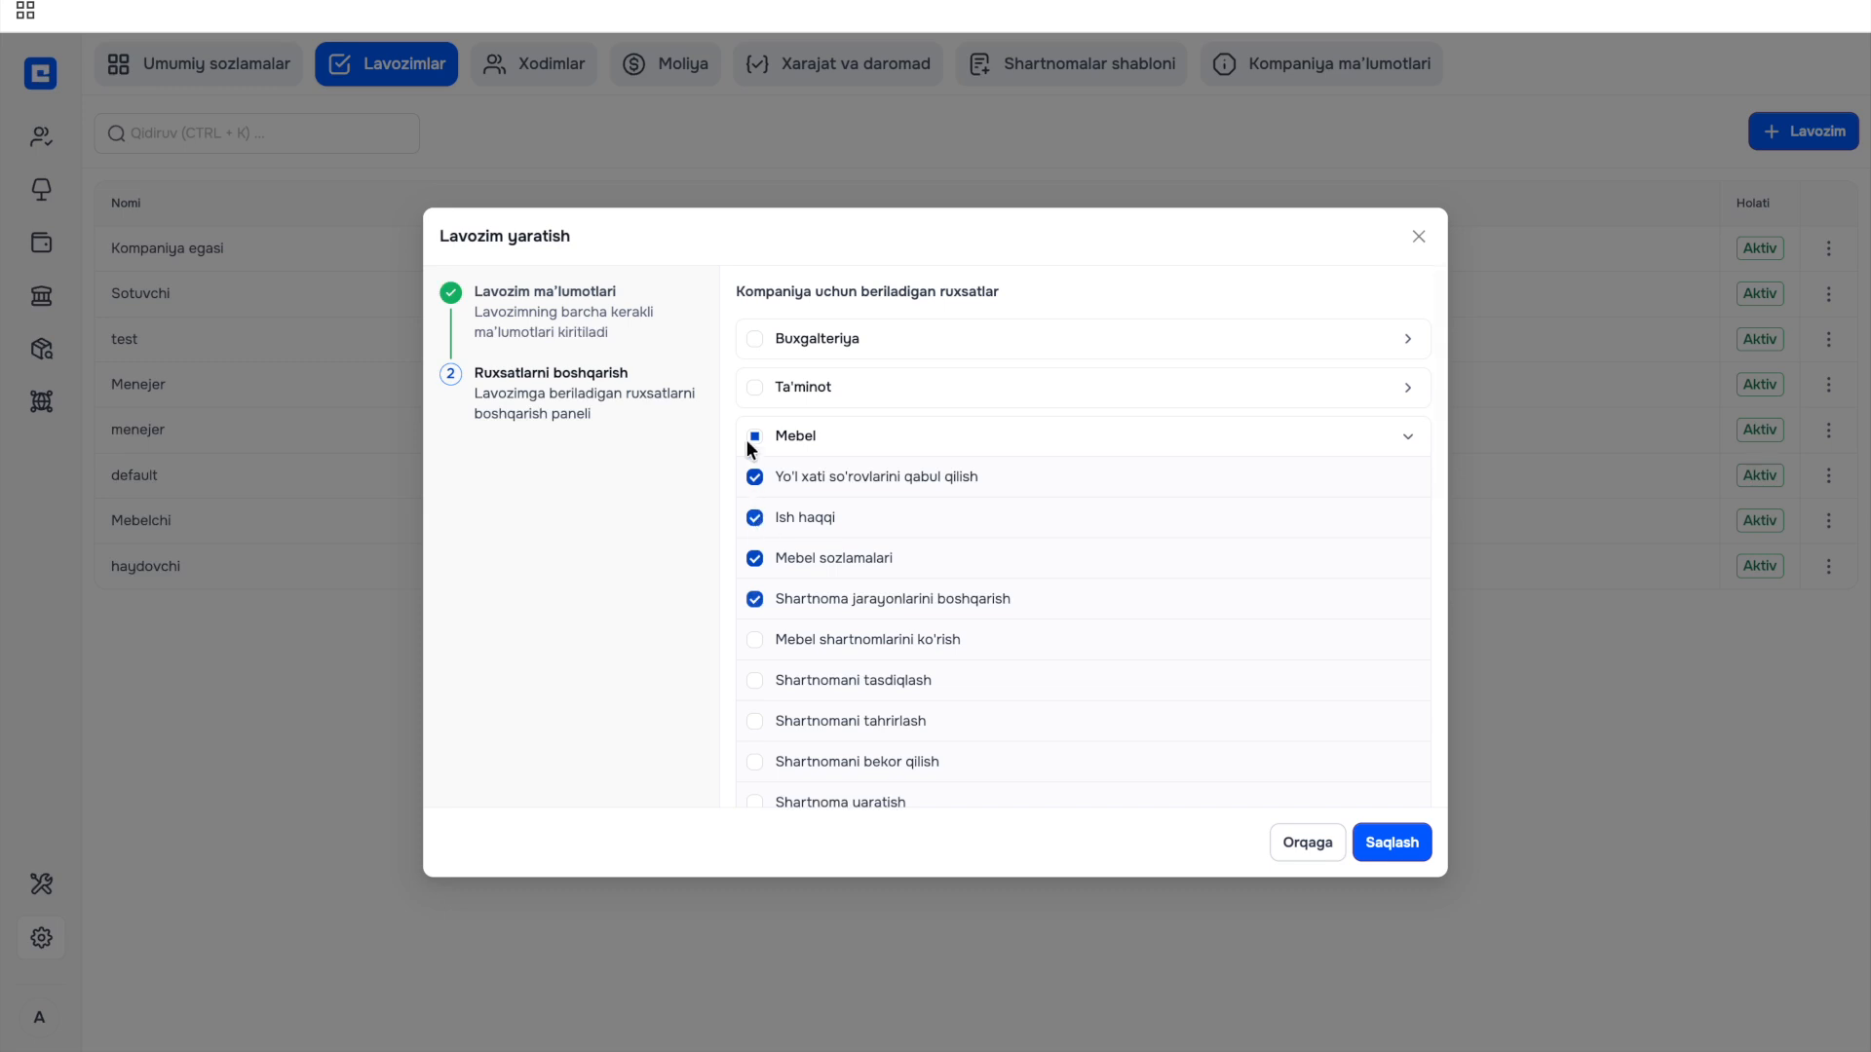
pyautogui.click(1409, 440)
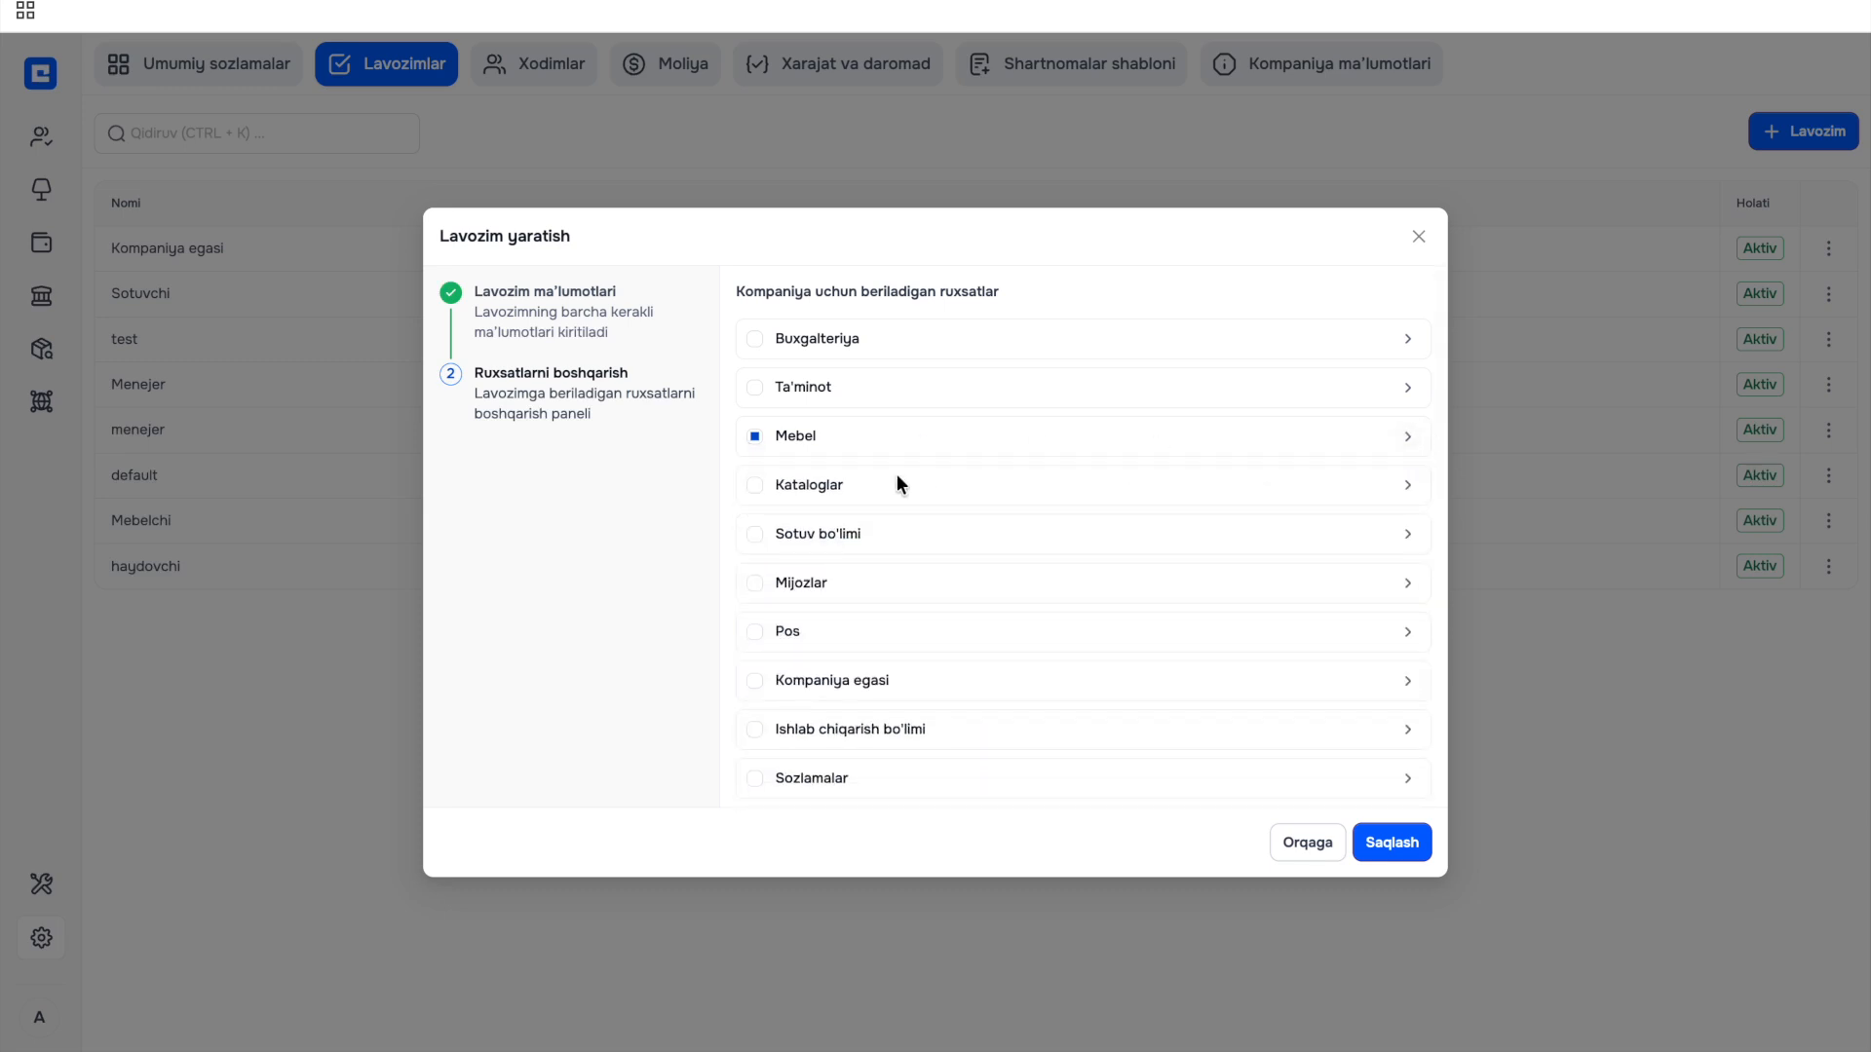
# Grant Nostandart detallar, Nalichnik and Dobor catalogue access, then save the Moderator position.
pyautogui.click(1408, 487)
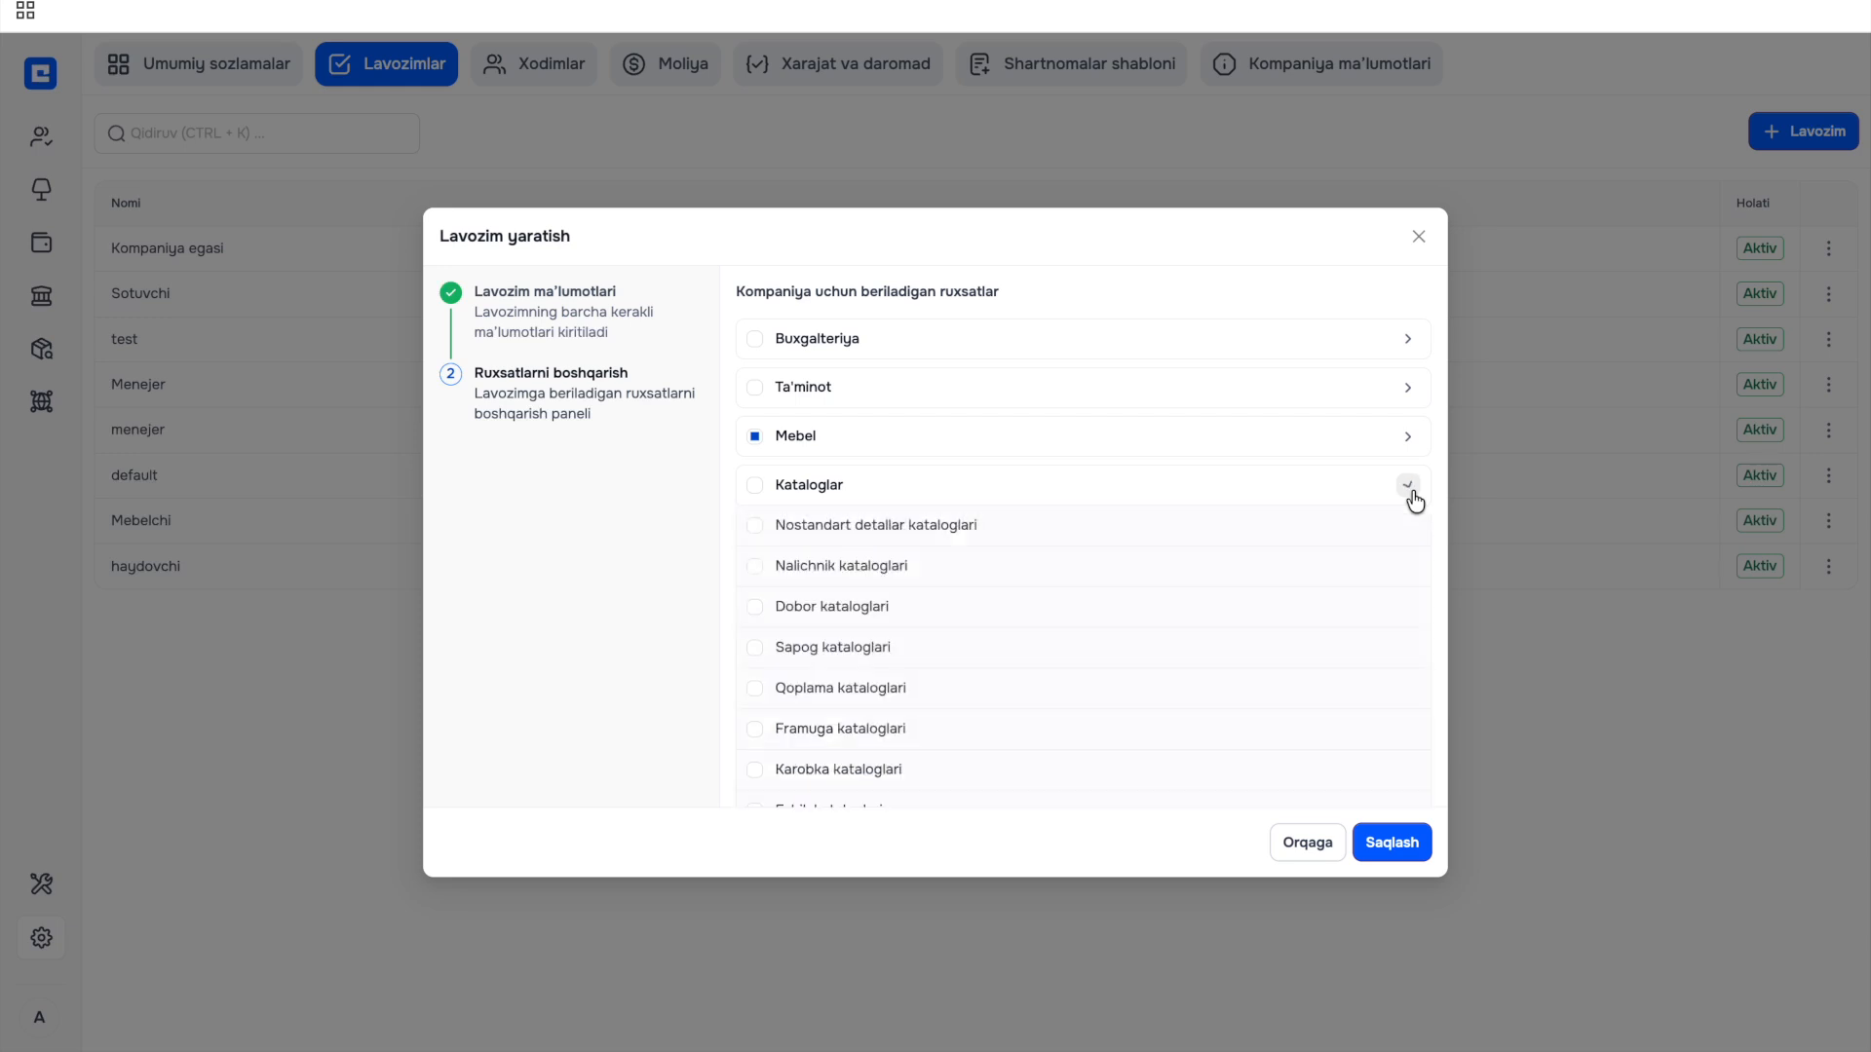
pyautogui.click(756, 526)
pyautogui.click(755, 568)
pyautogui.click(755, 609)
pyautogui.click(1406, 487)
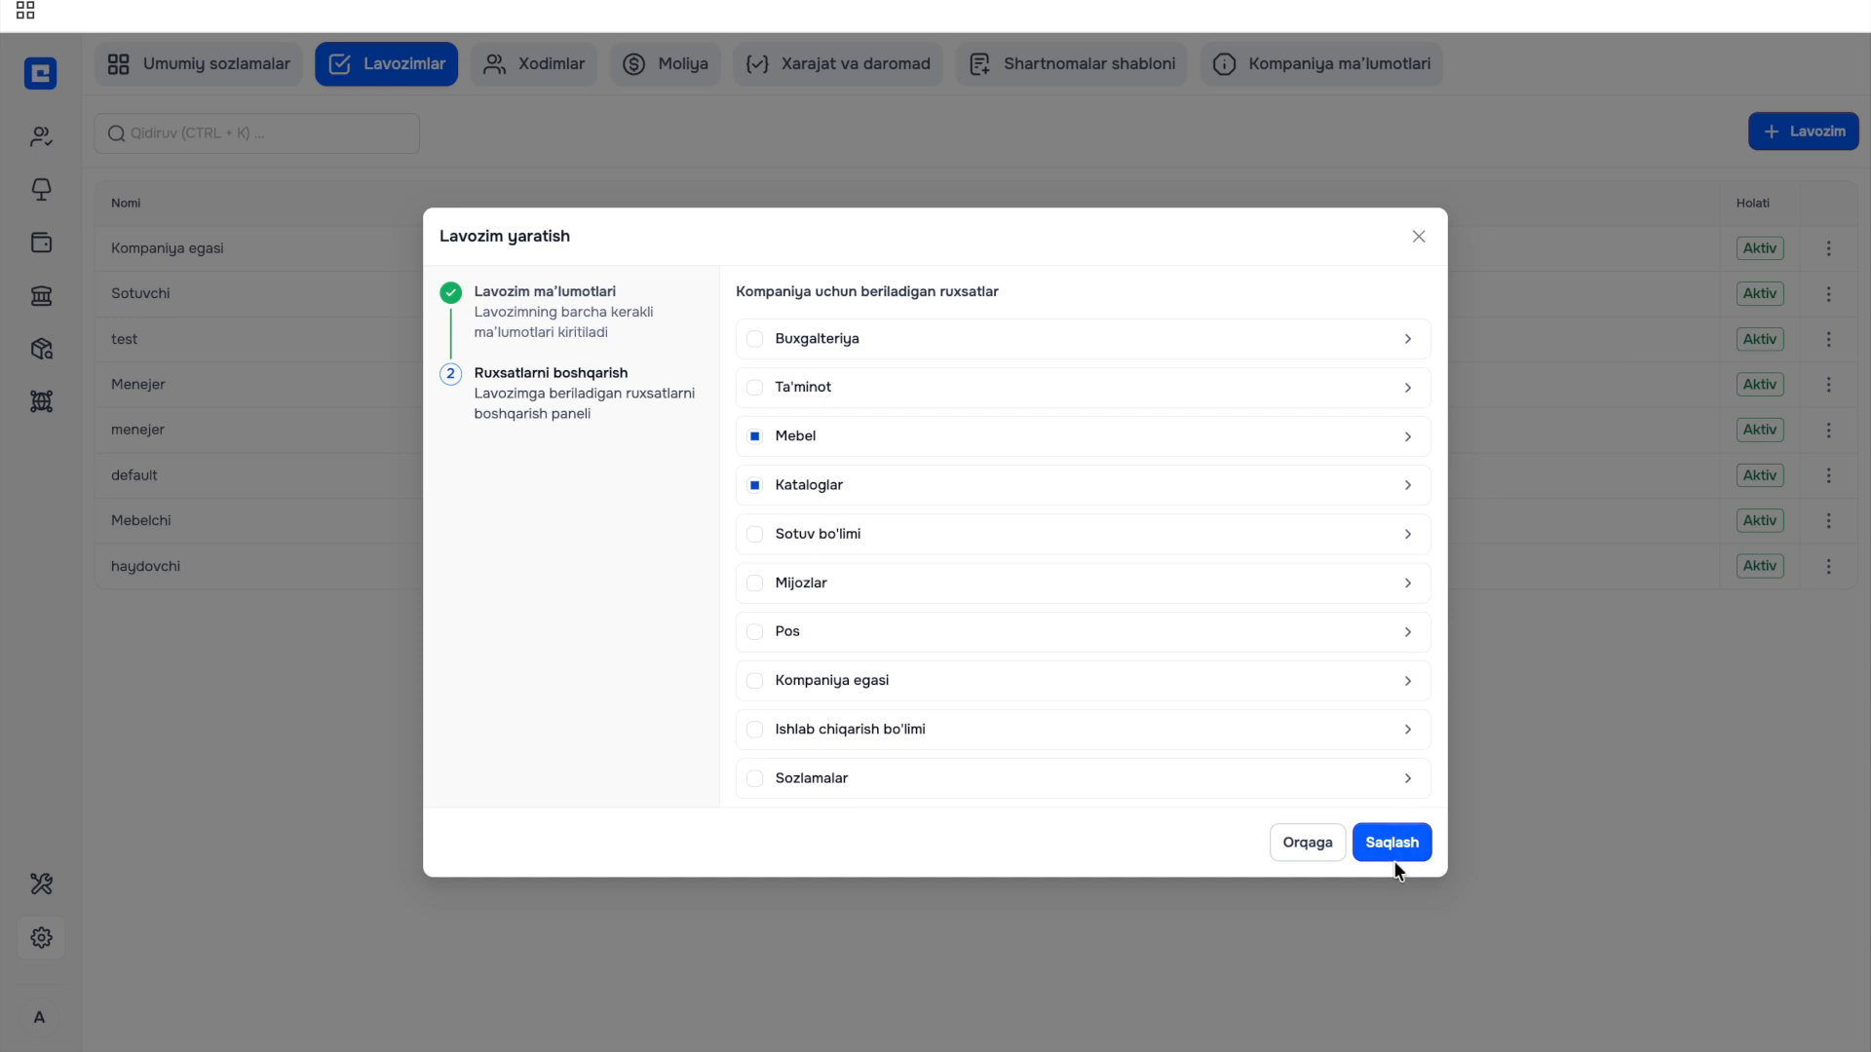
pyautogui.click(1394, 843)
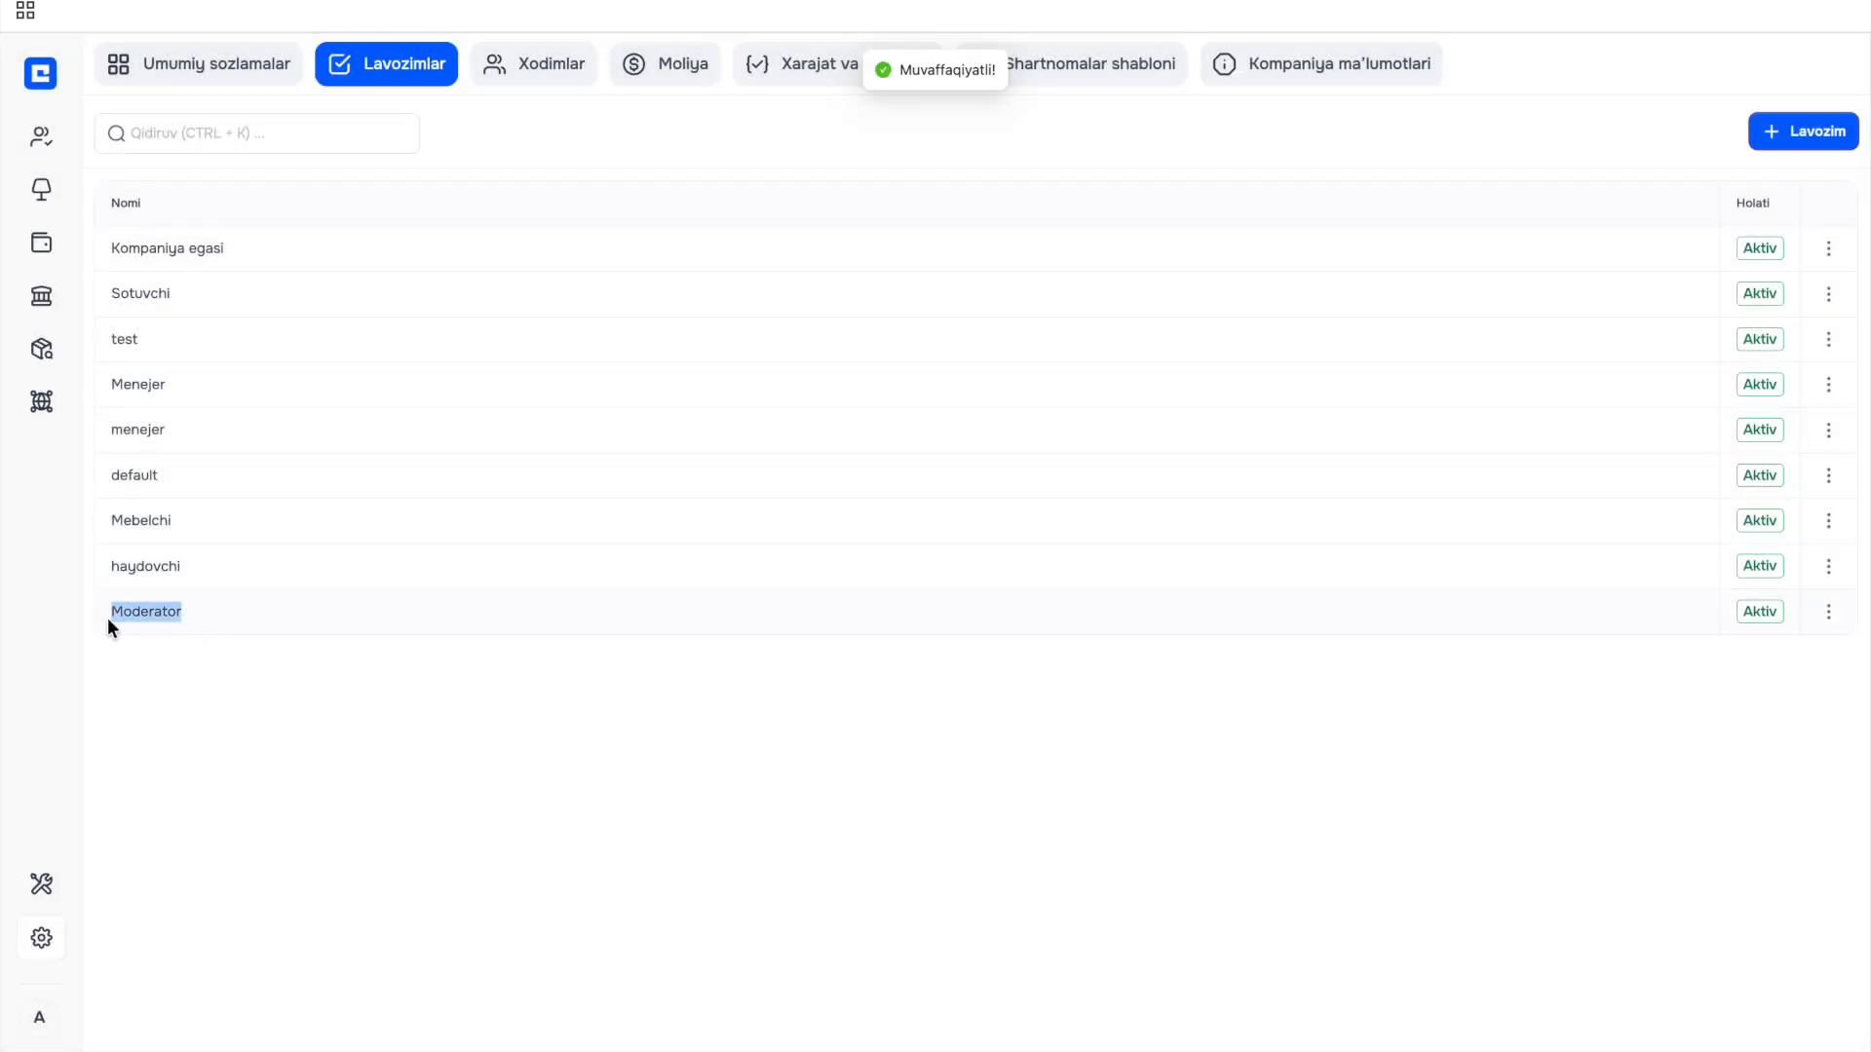
pyautogui.click(191, 618)
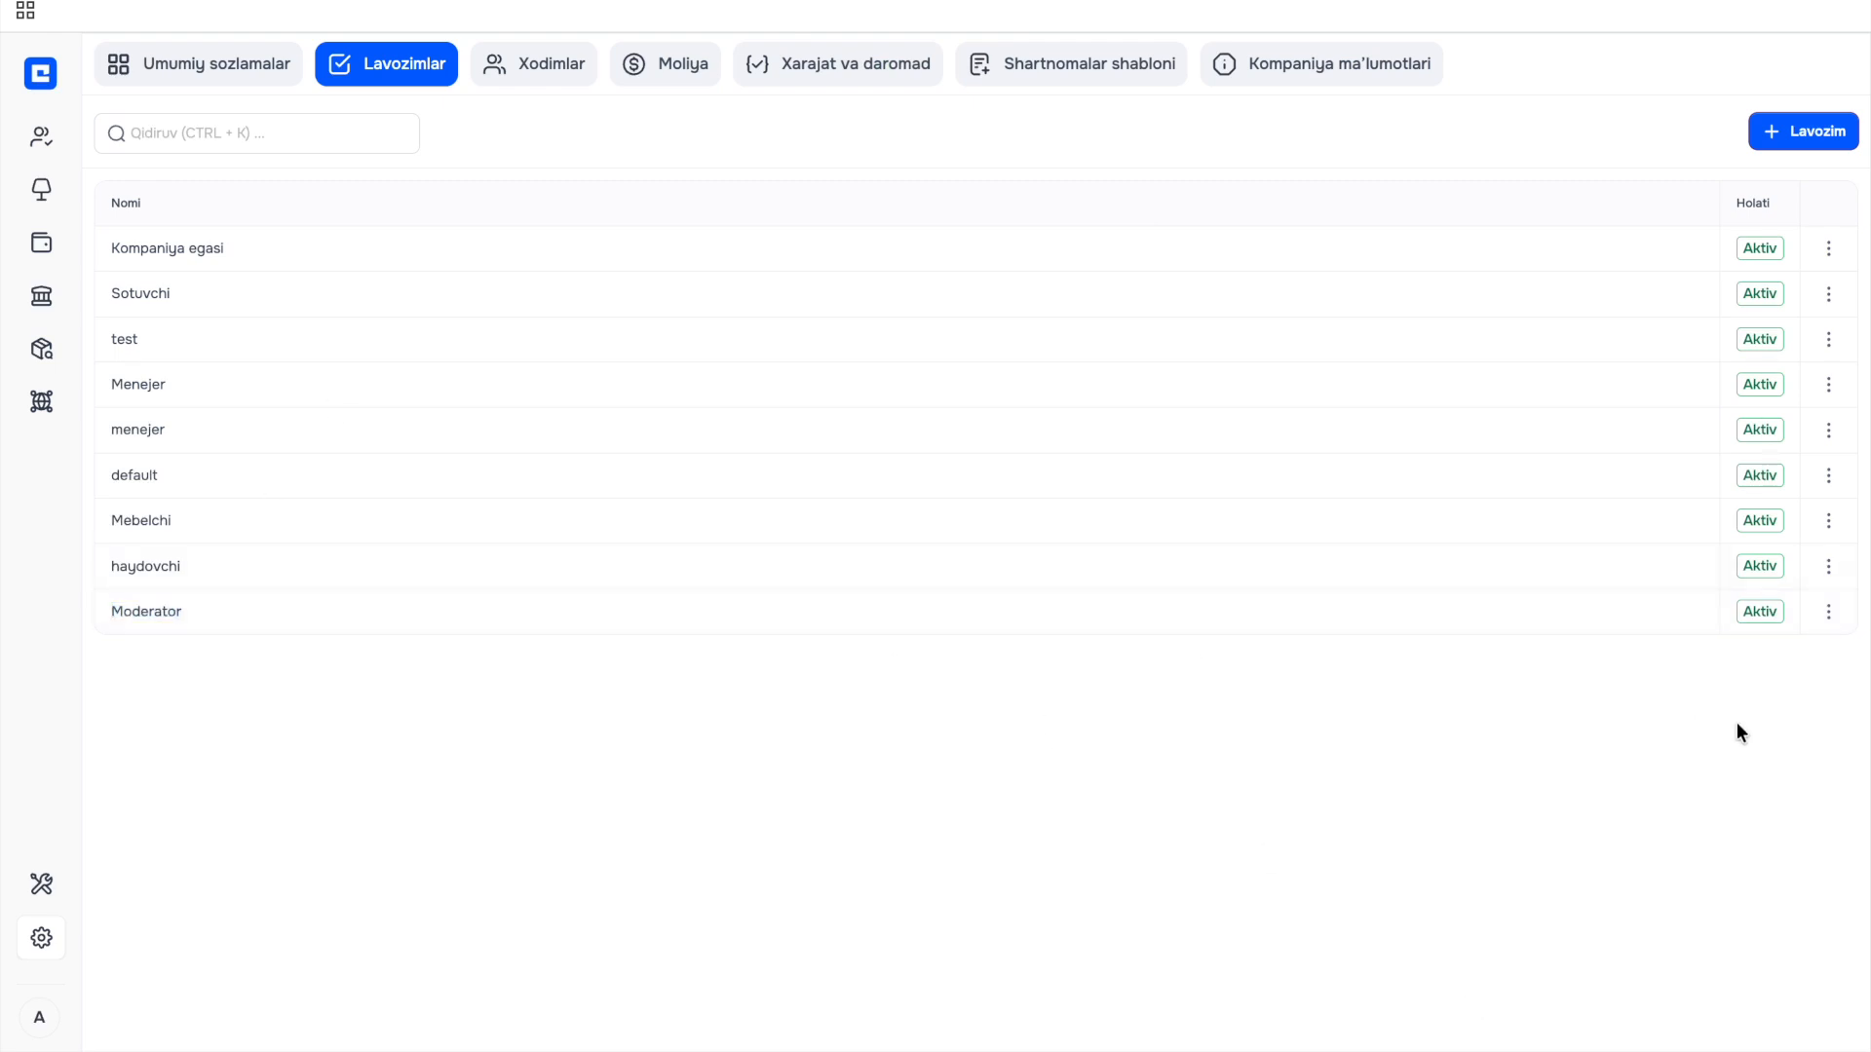
pyautogui.click(1829, 612)
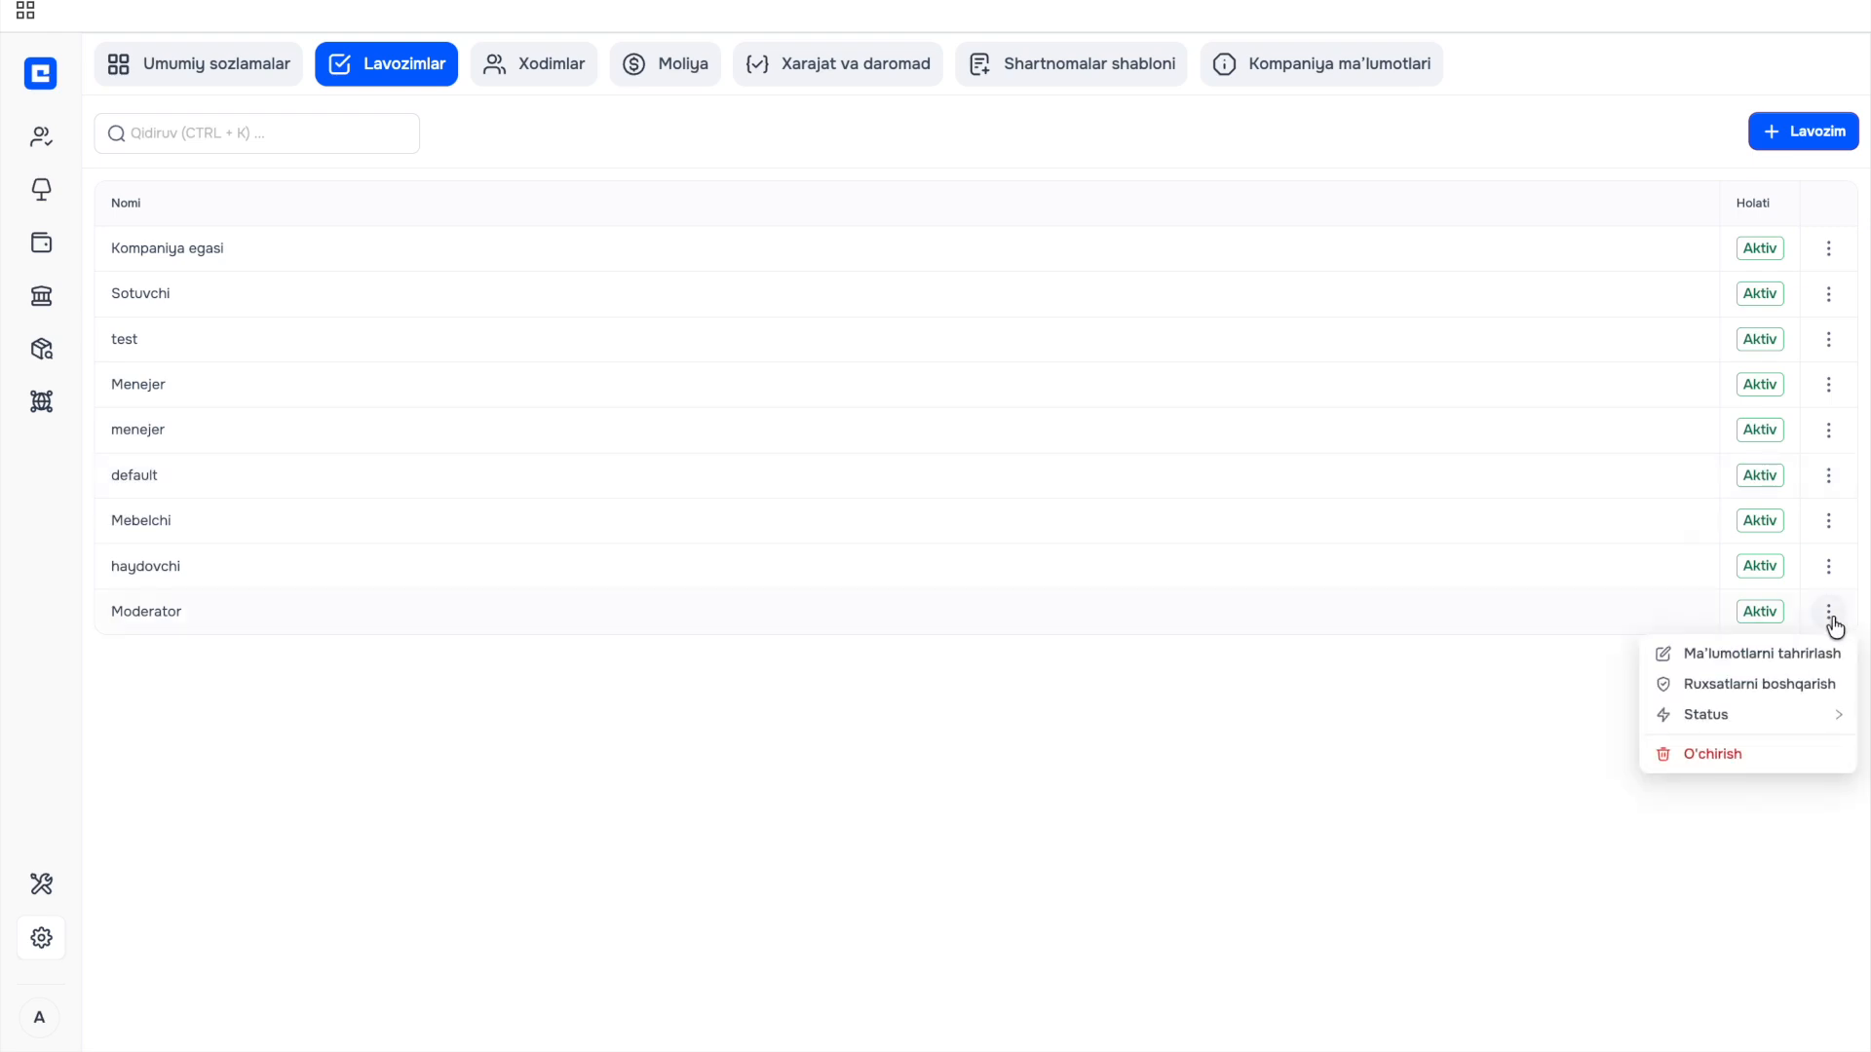
pyautogui.click(1760, 661)
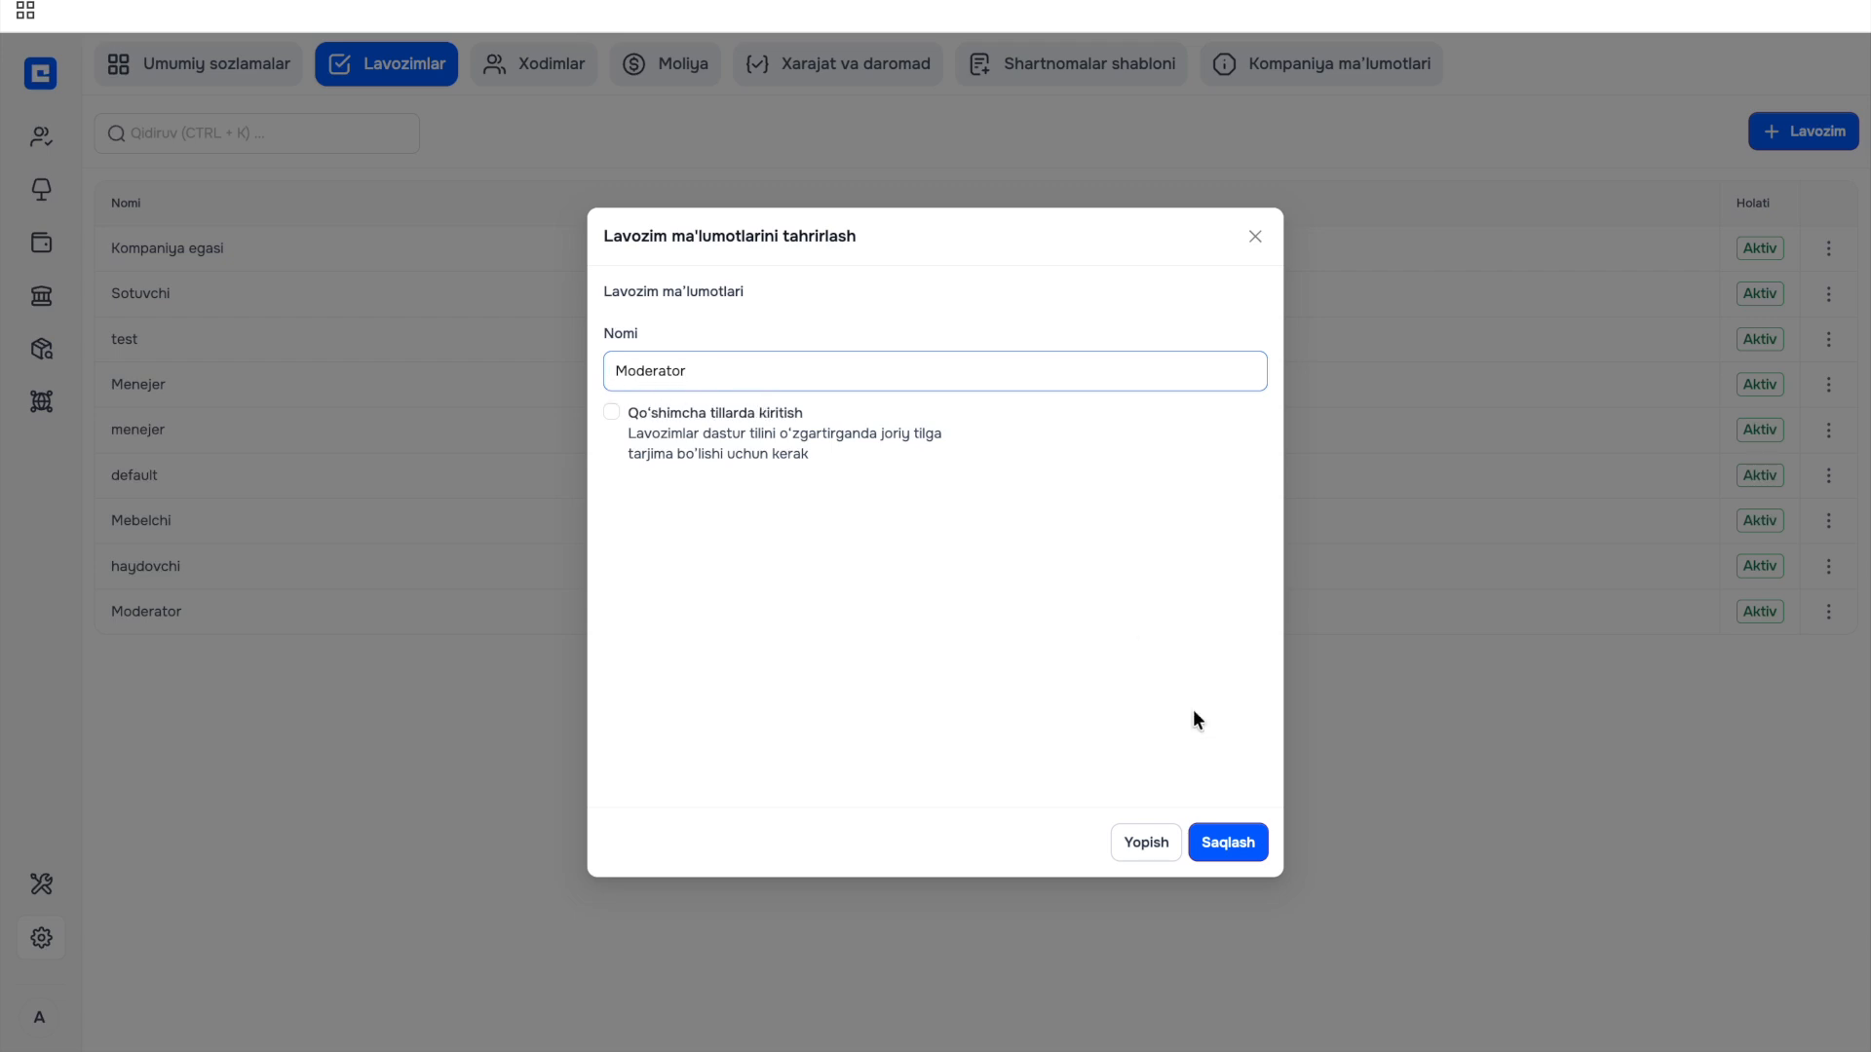
pyautogui.click(611, 414)
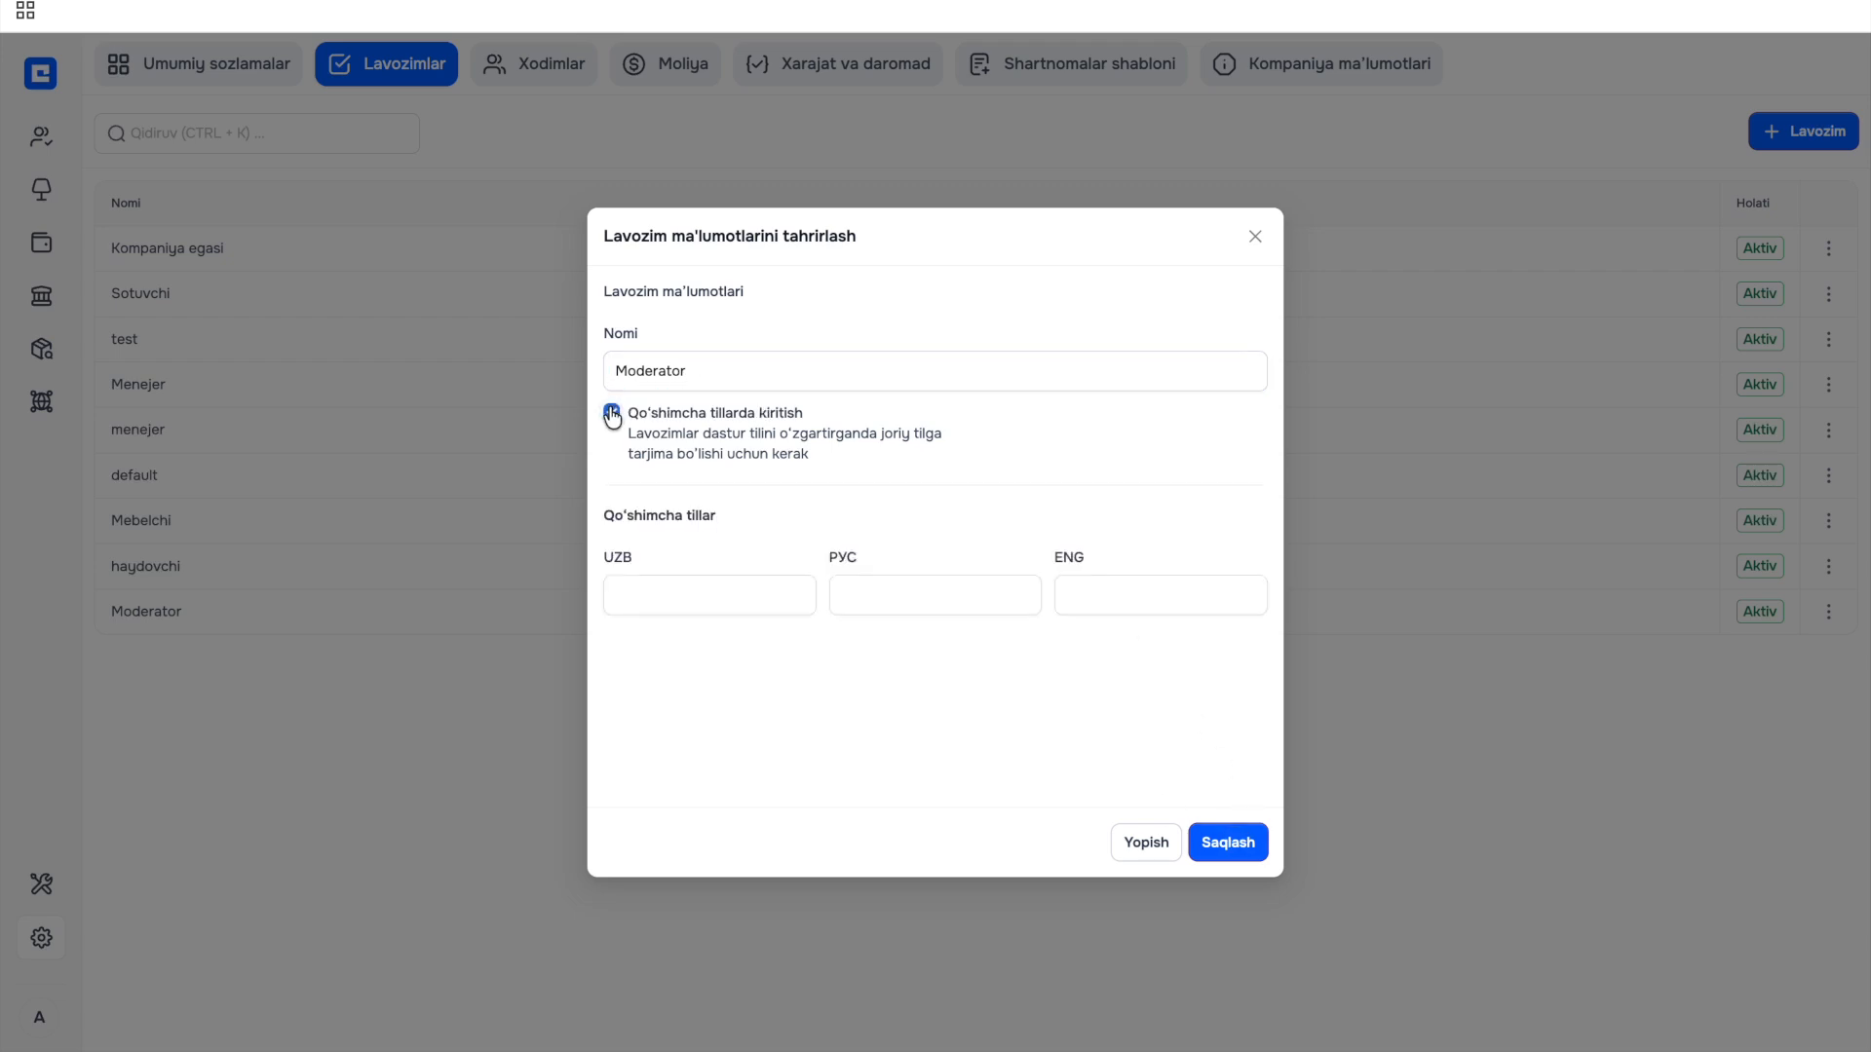
pyautogui.click(612, 413)
pyautogui.click(1140, 841)
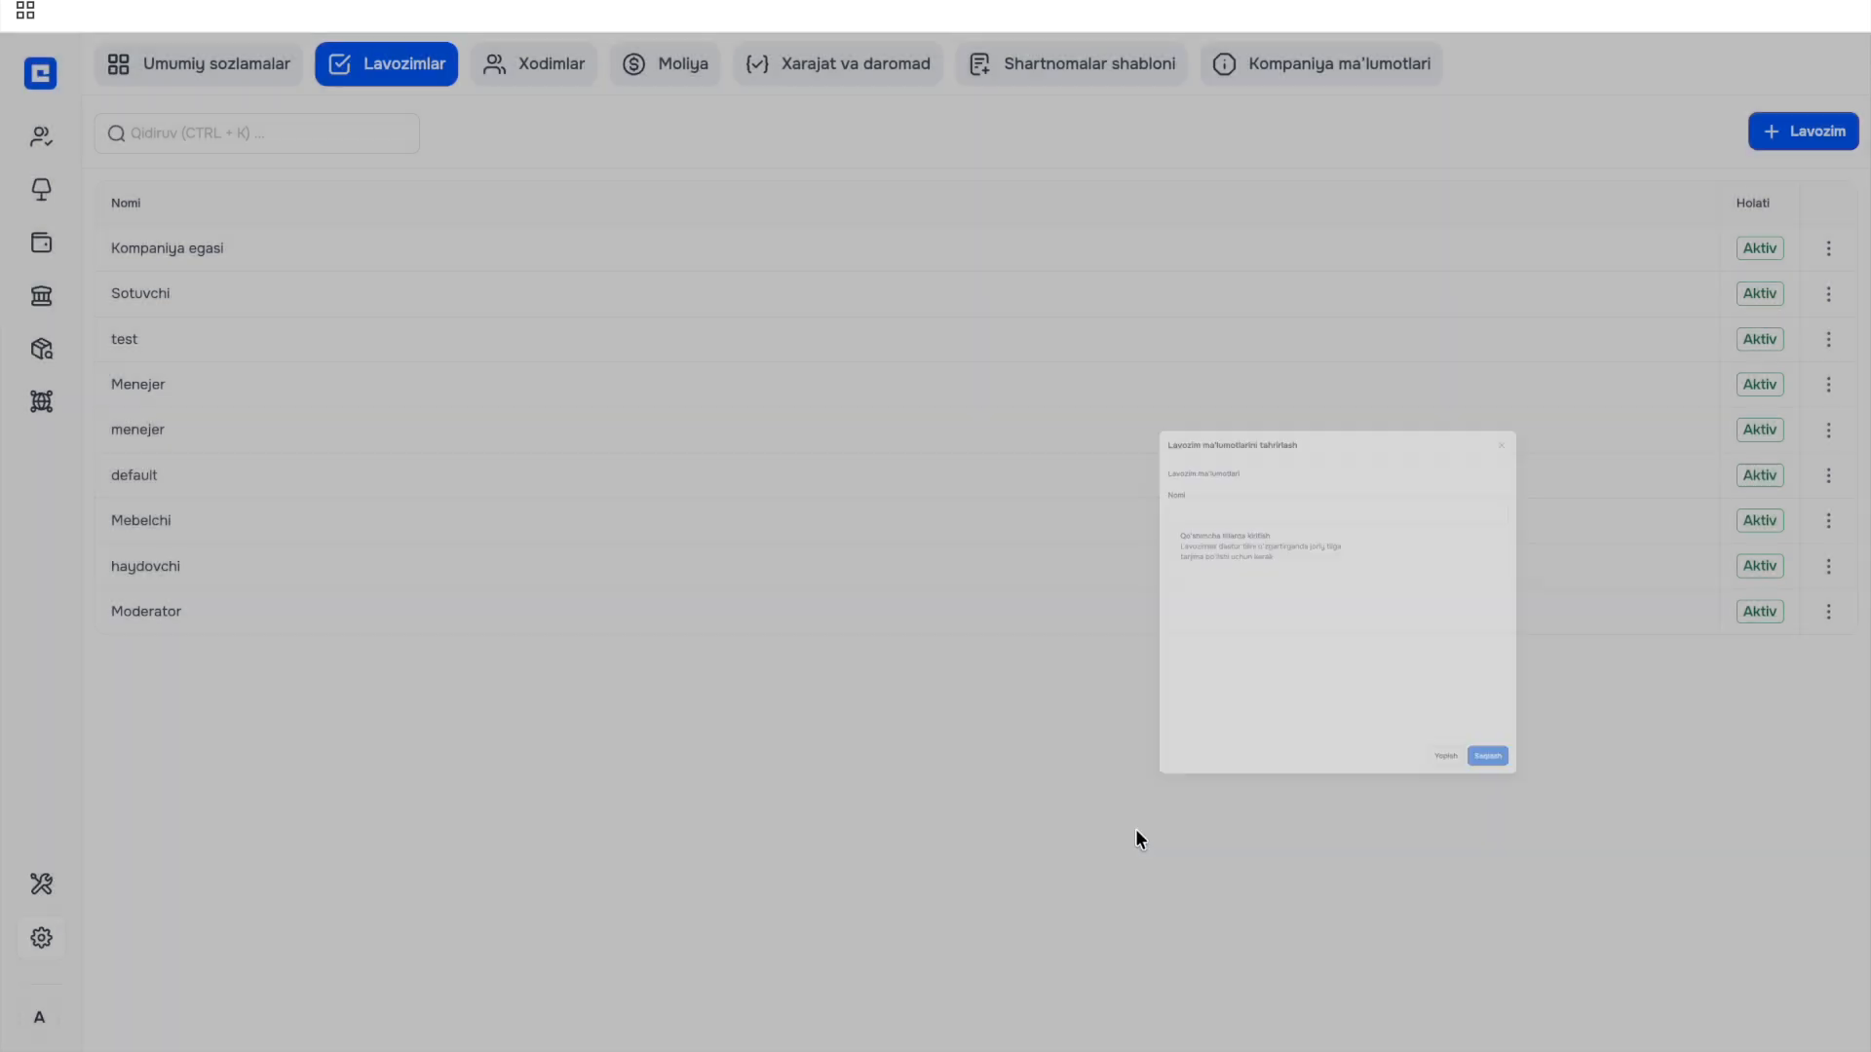
# Through Ruxsatlarni boshqarish, give Moderator all ten Kataloglar catalogue permissions and save.
pyautogui.click(1828, 610)
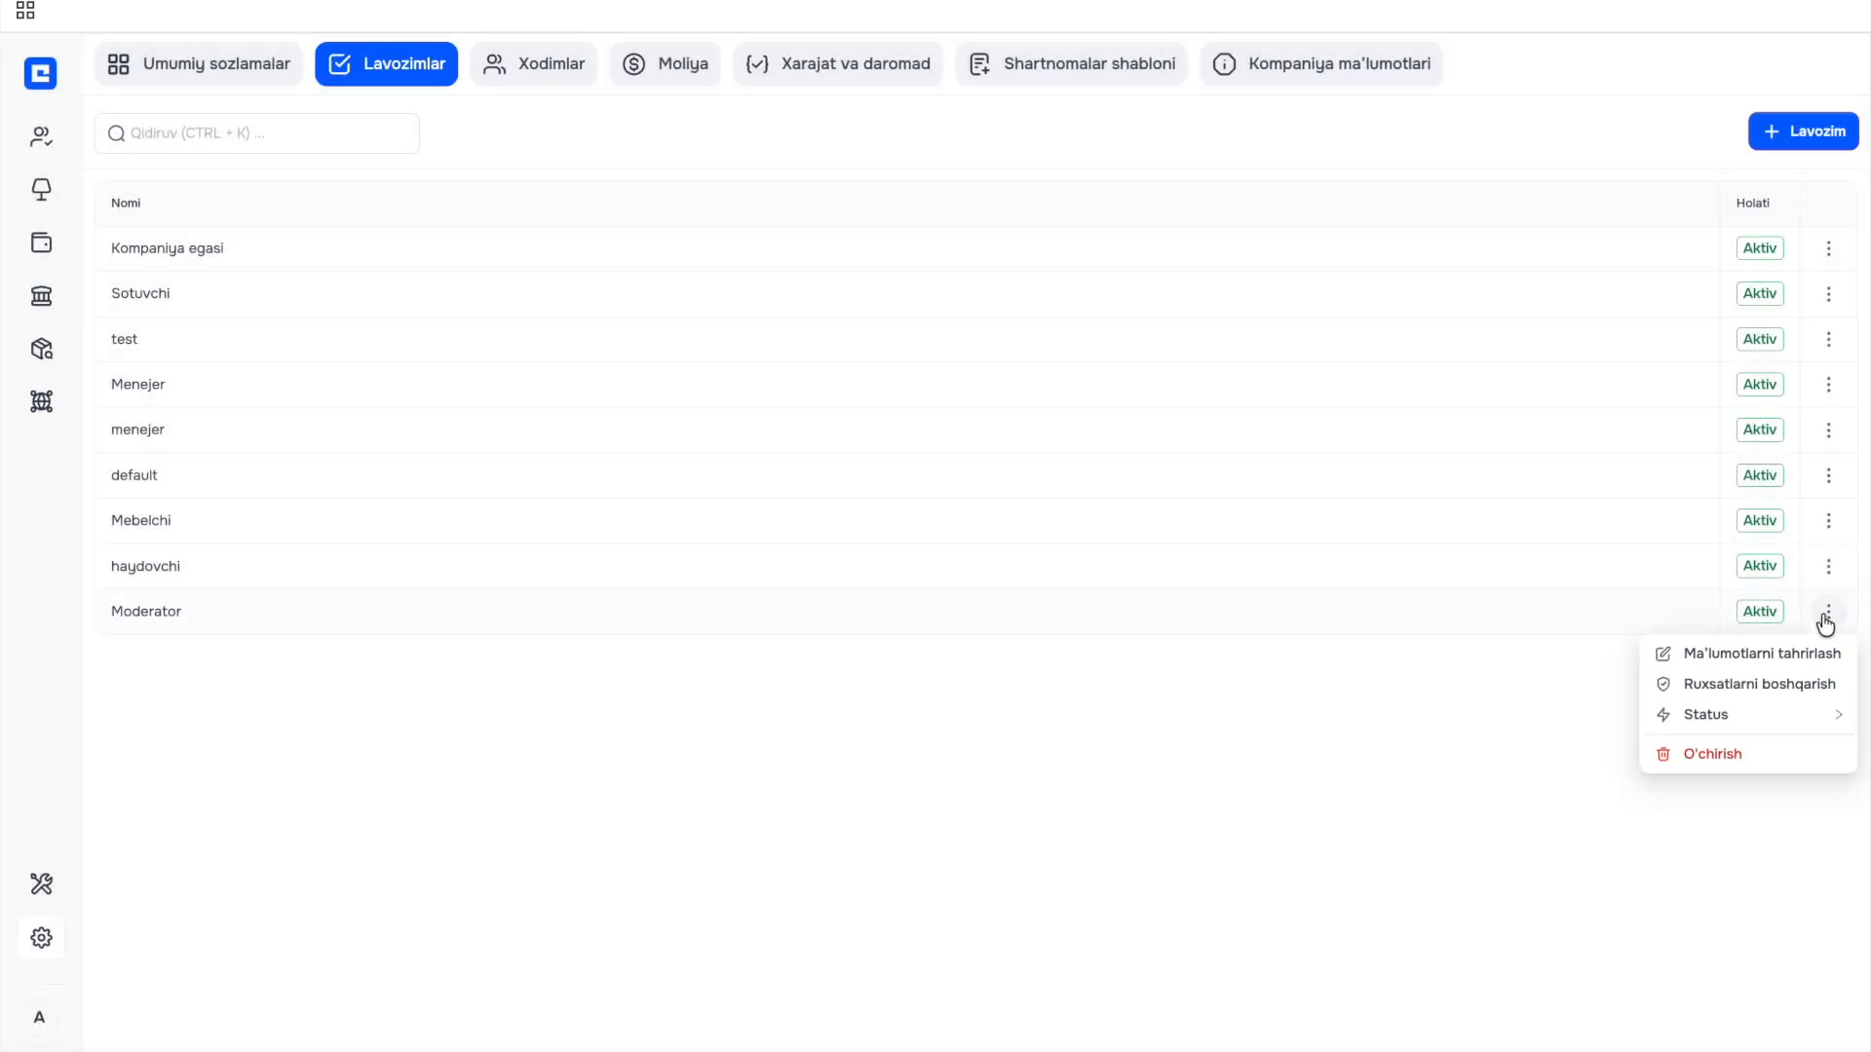
pyautogui.click(1751, 686)
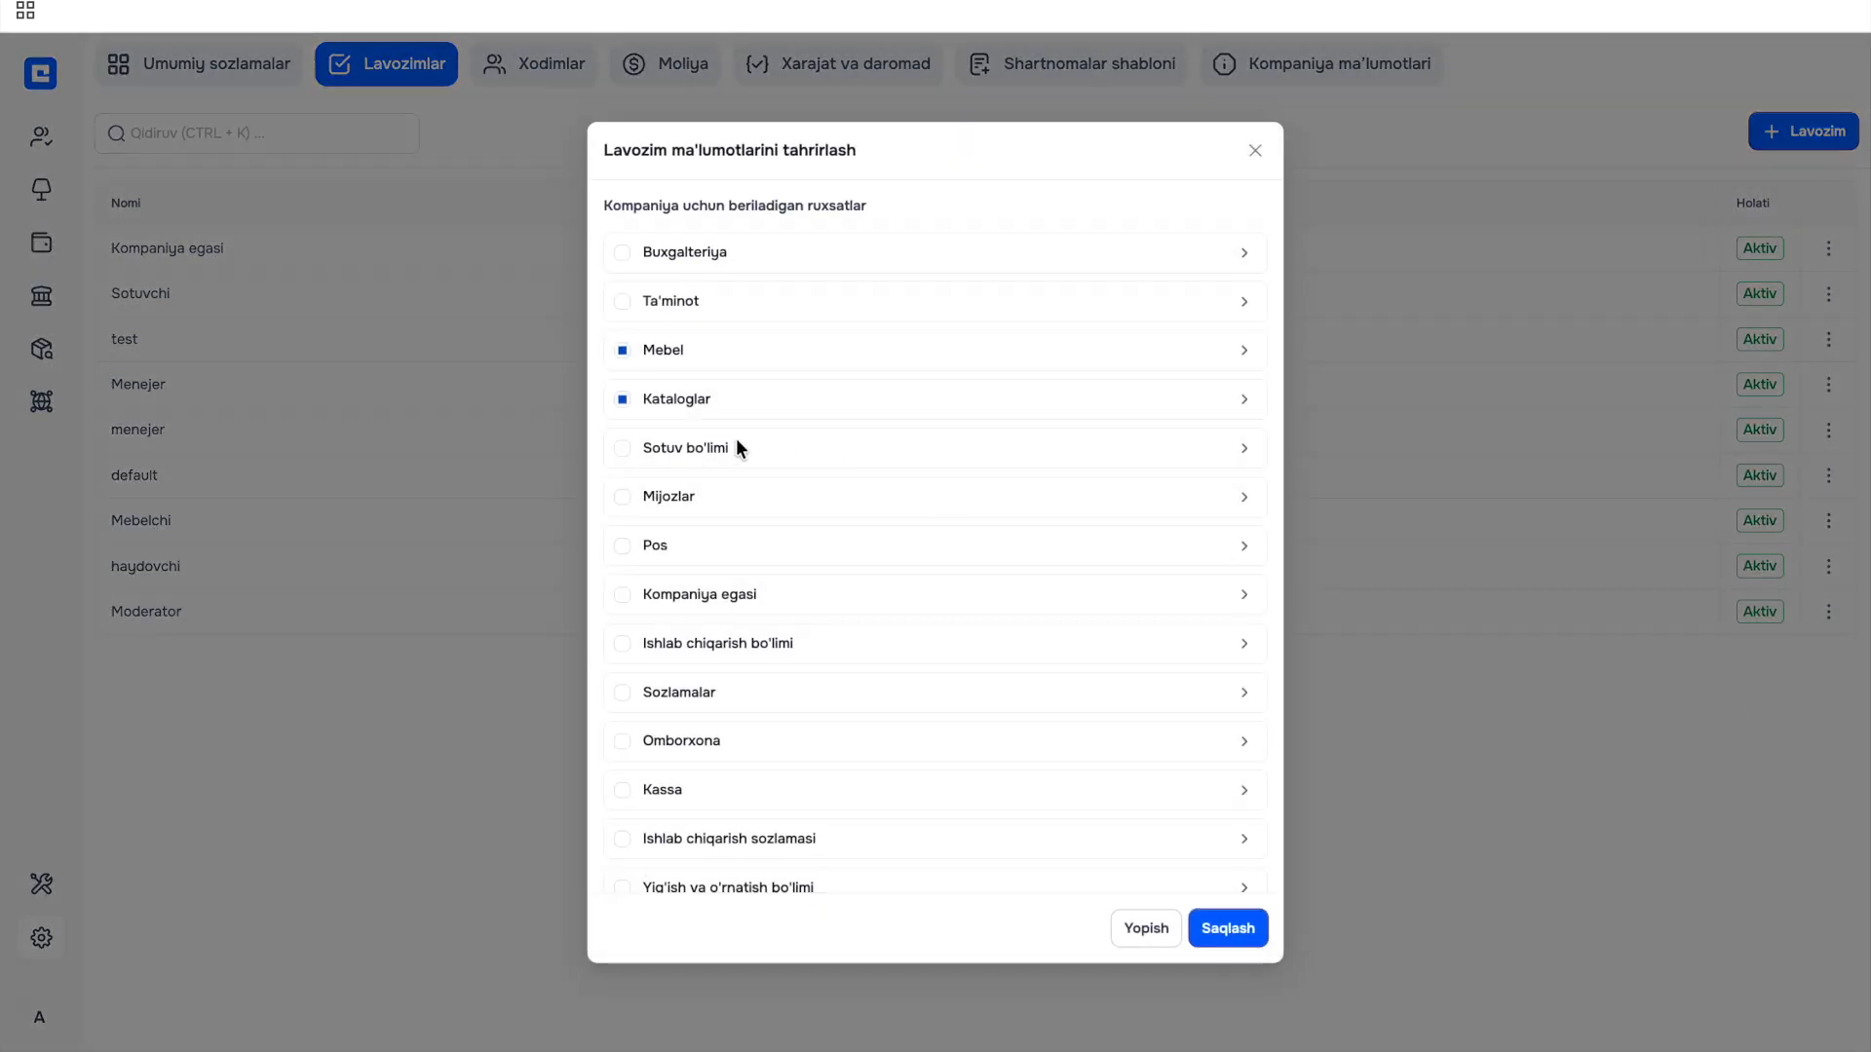
pyautogui.click(1248, 400)
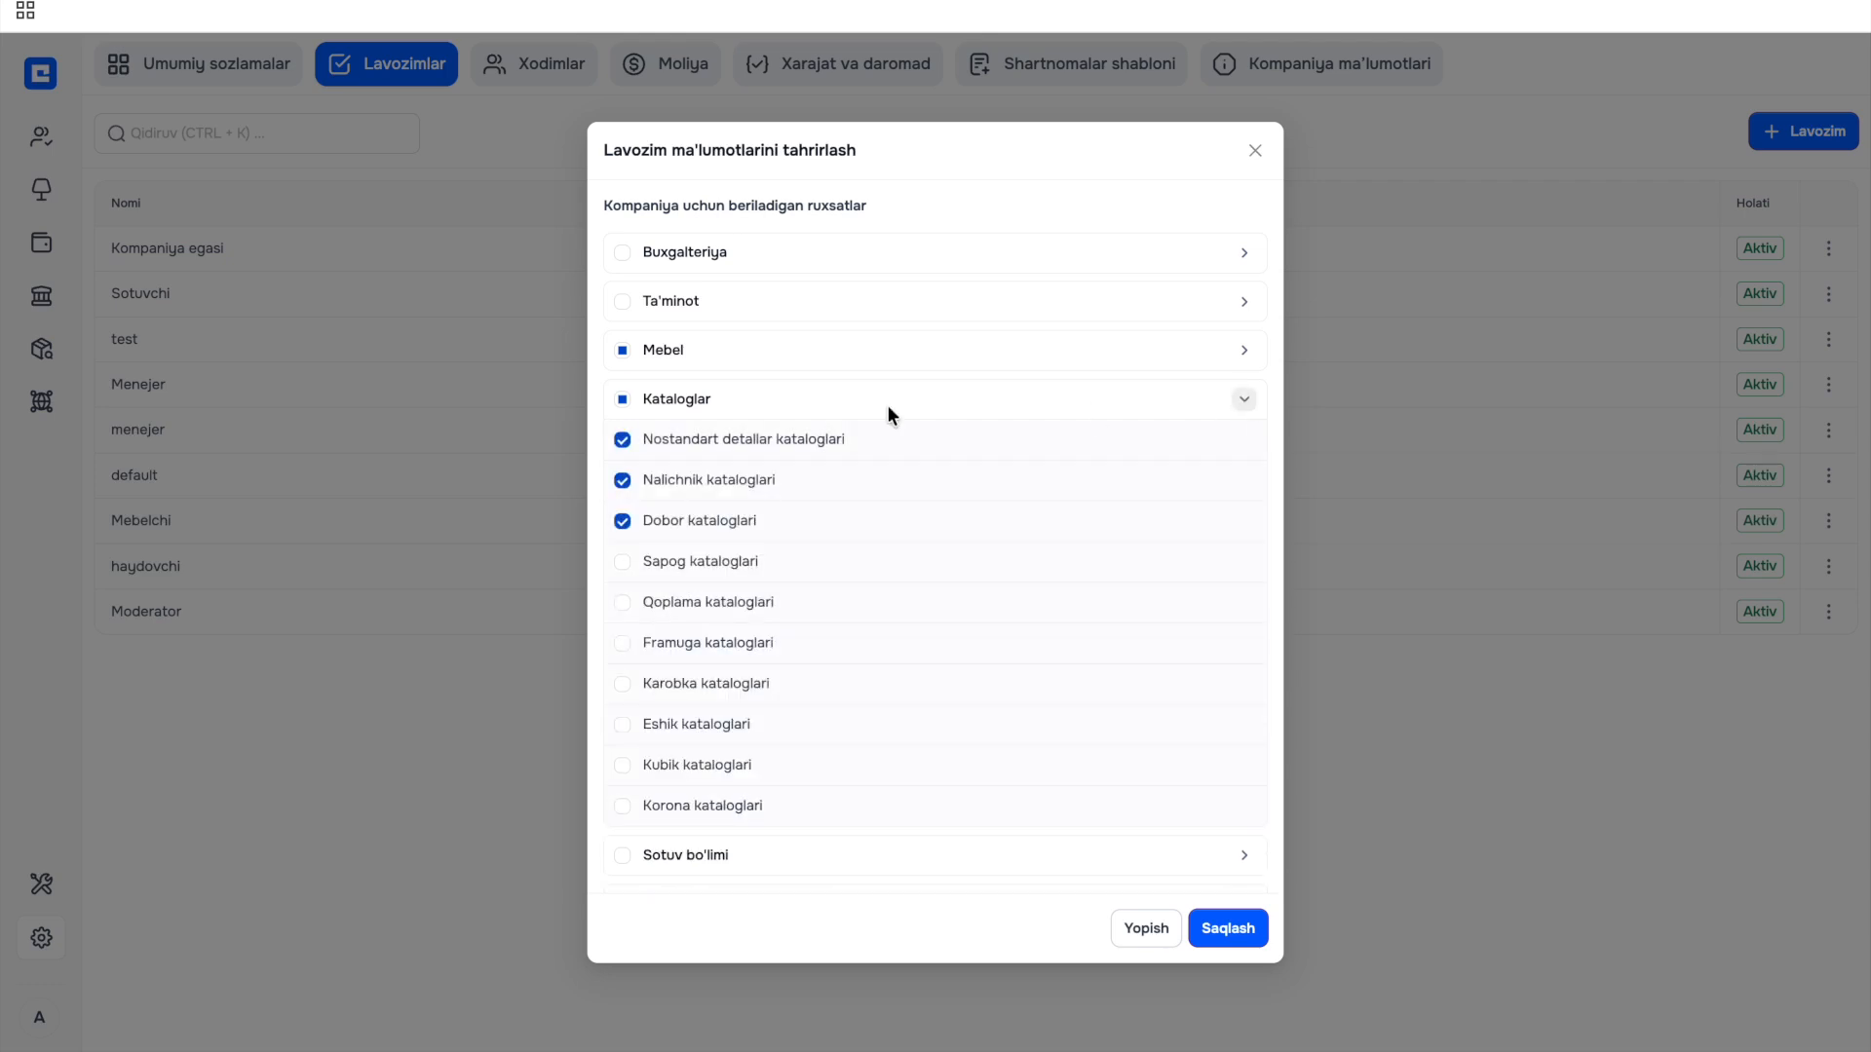
pyautogui.click(625, 403)
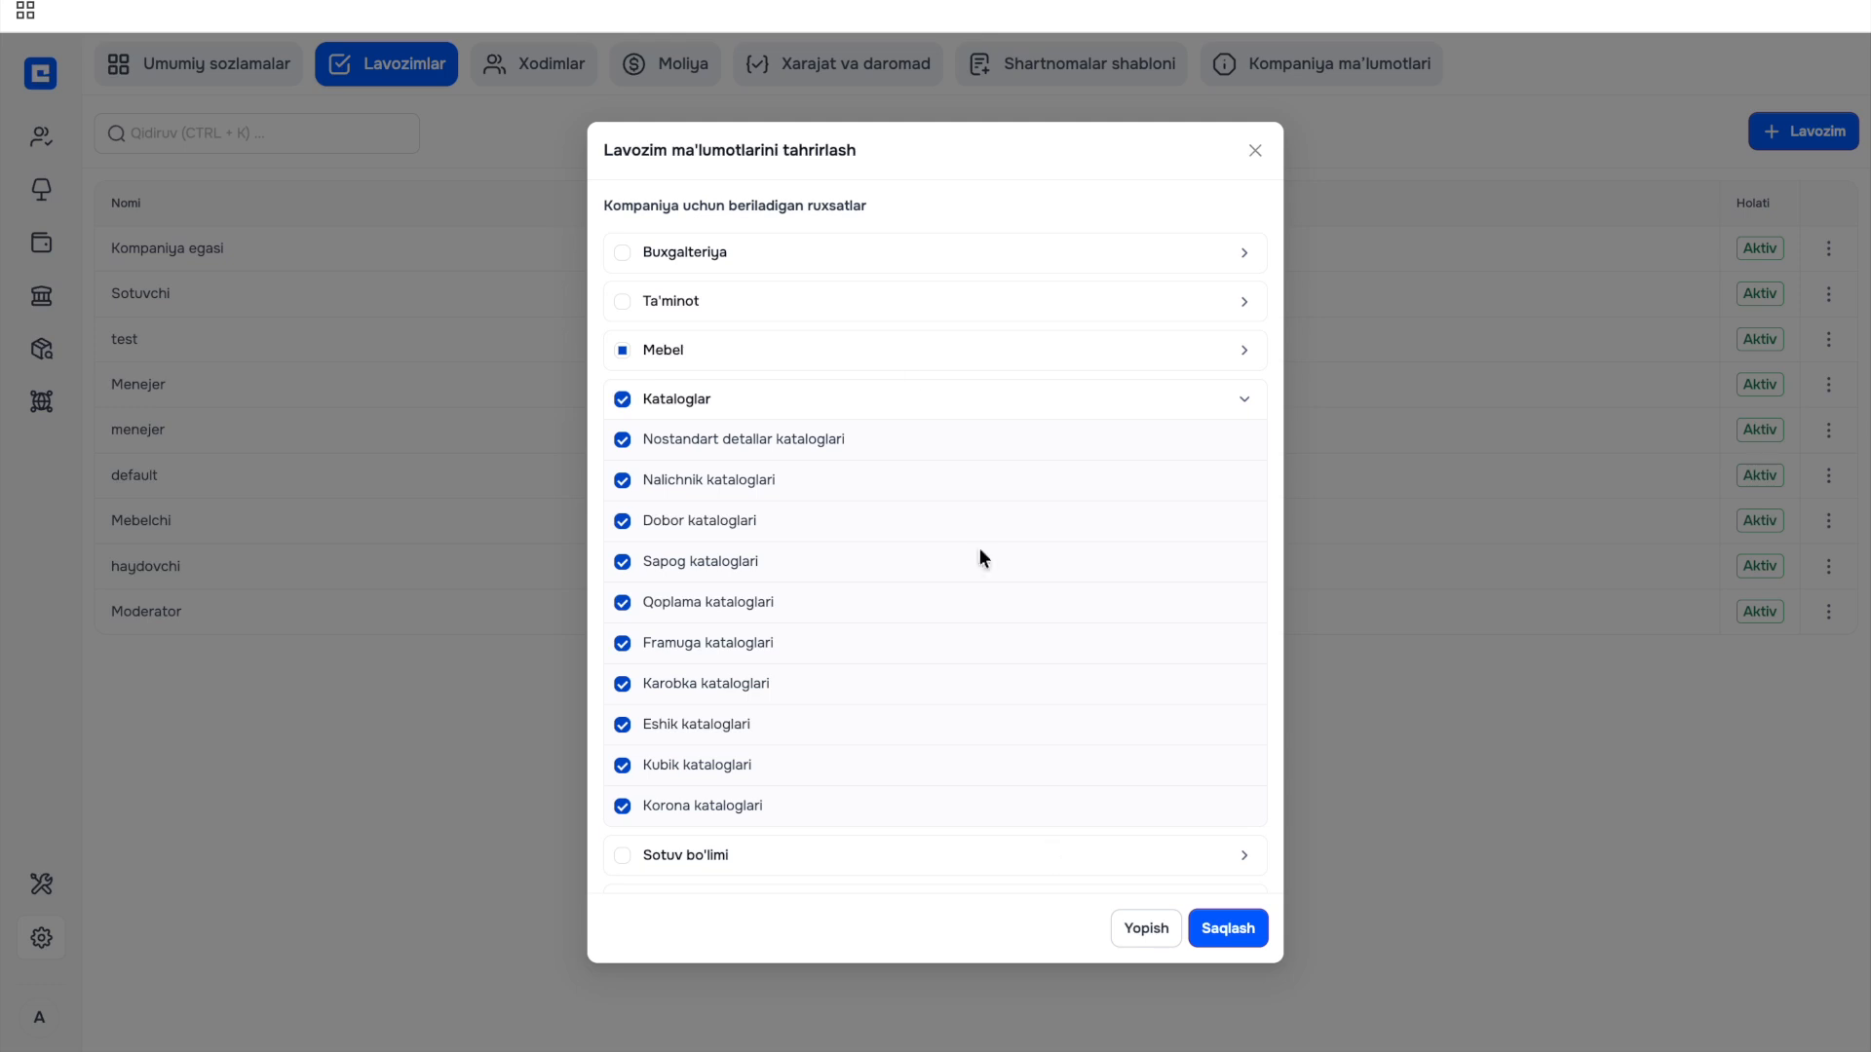
pyautogui.click(1244, 402)
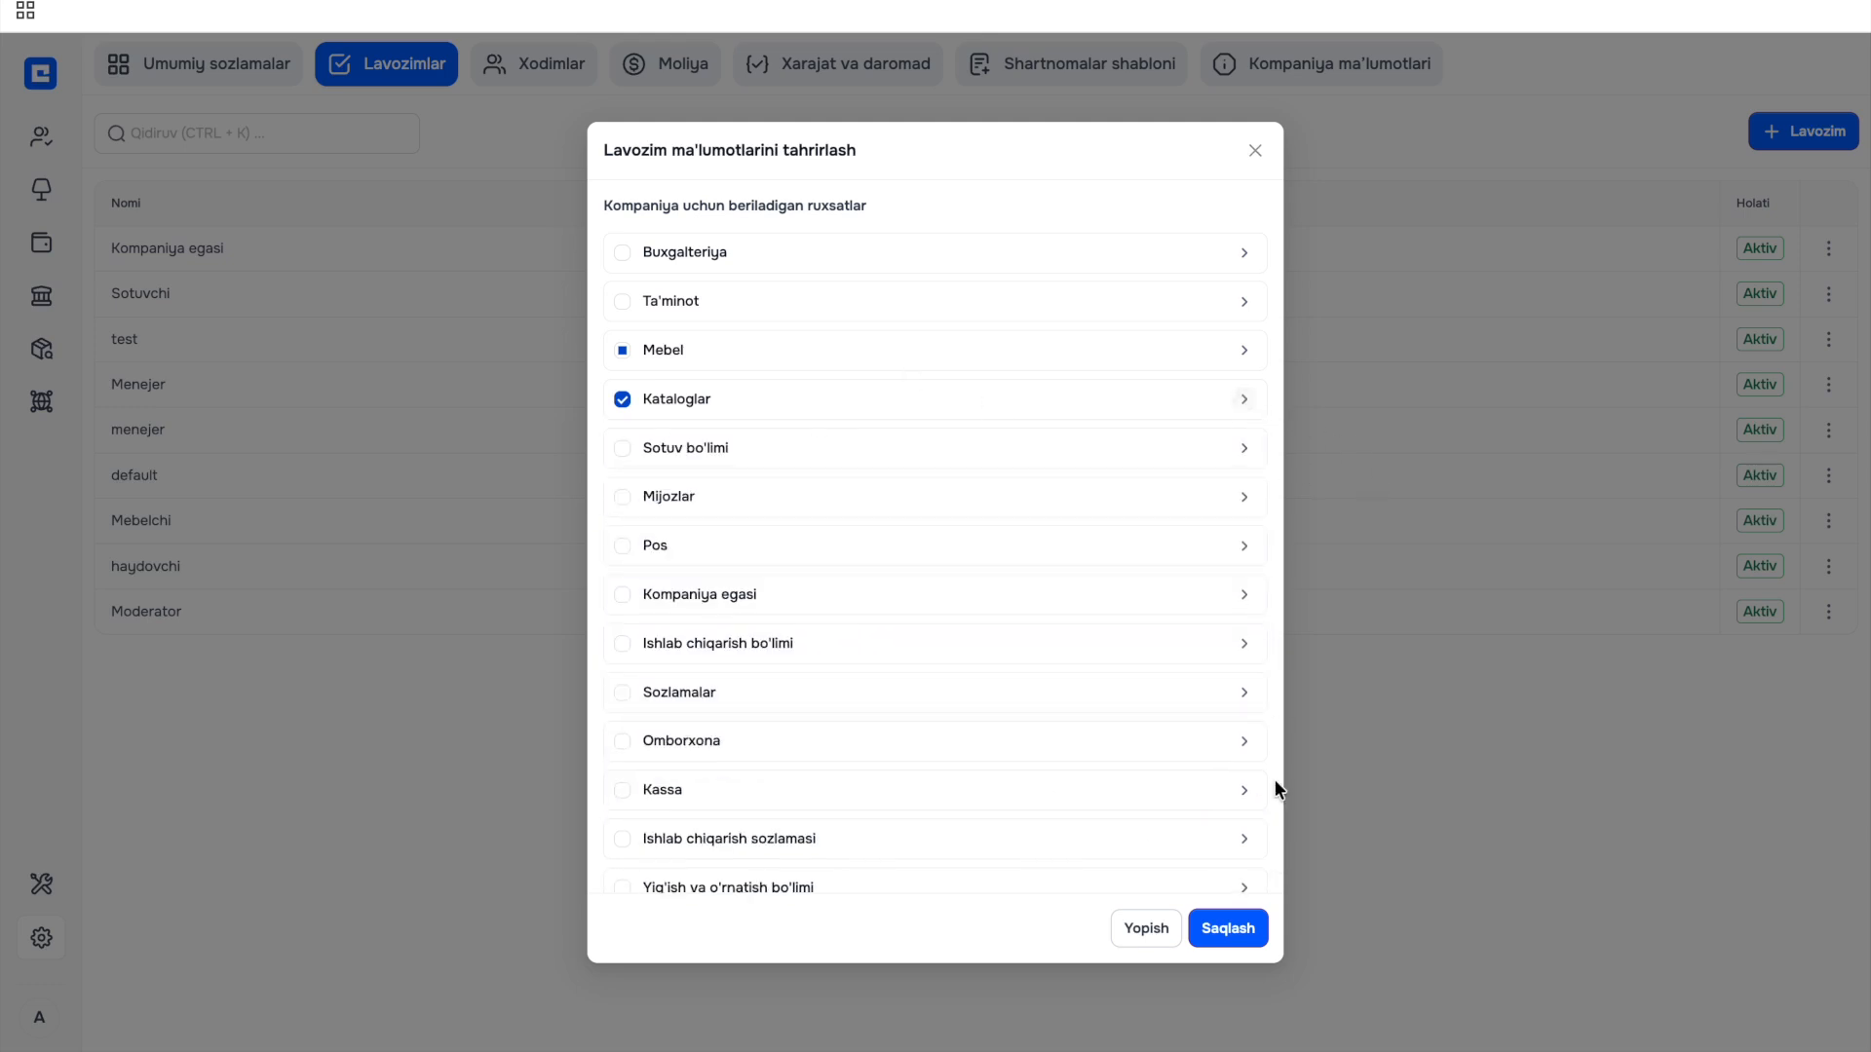
pyautogui.click(1227, 930)
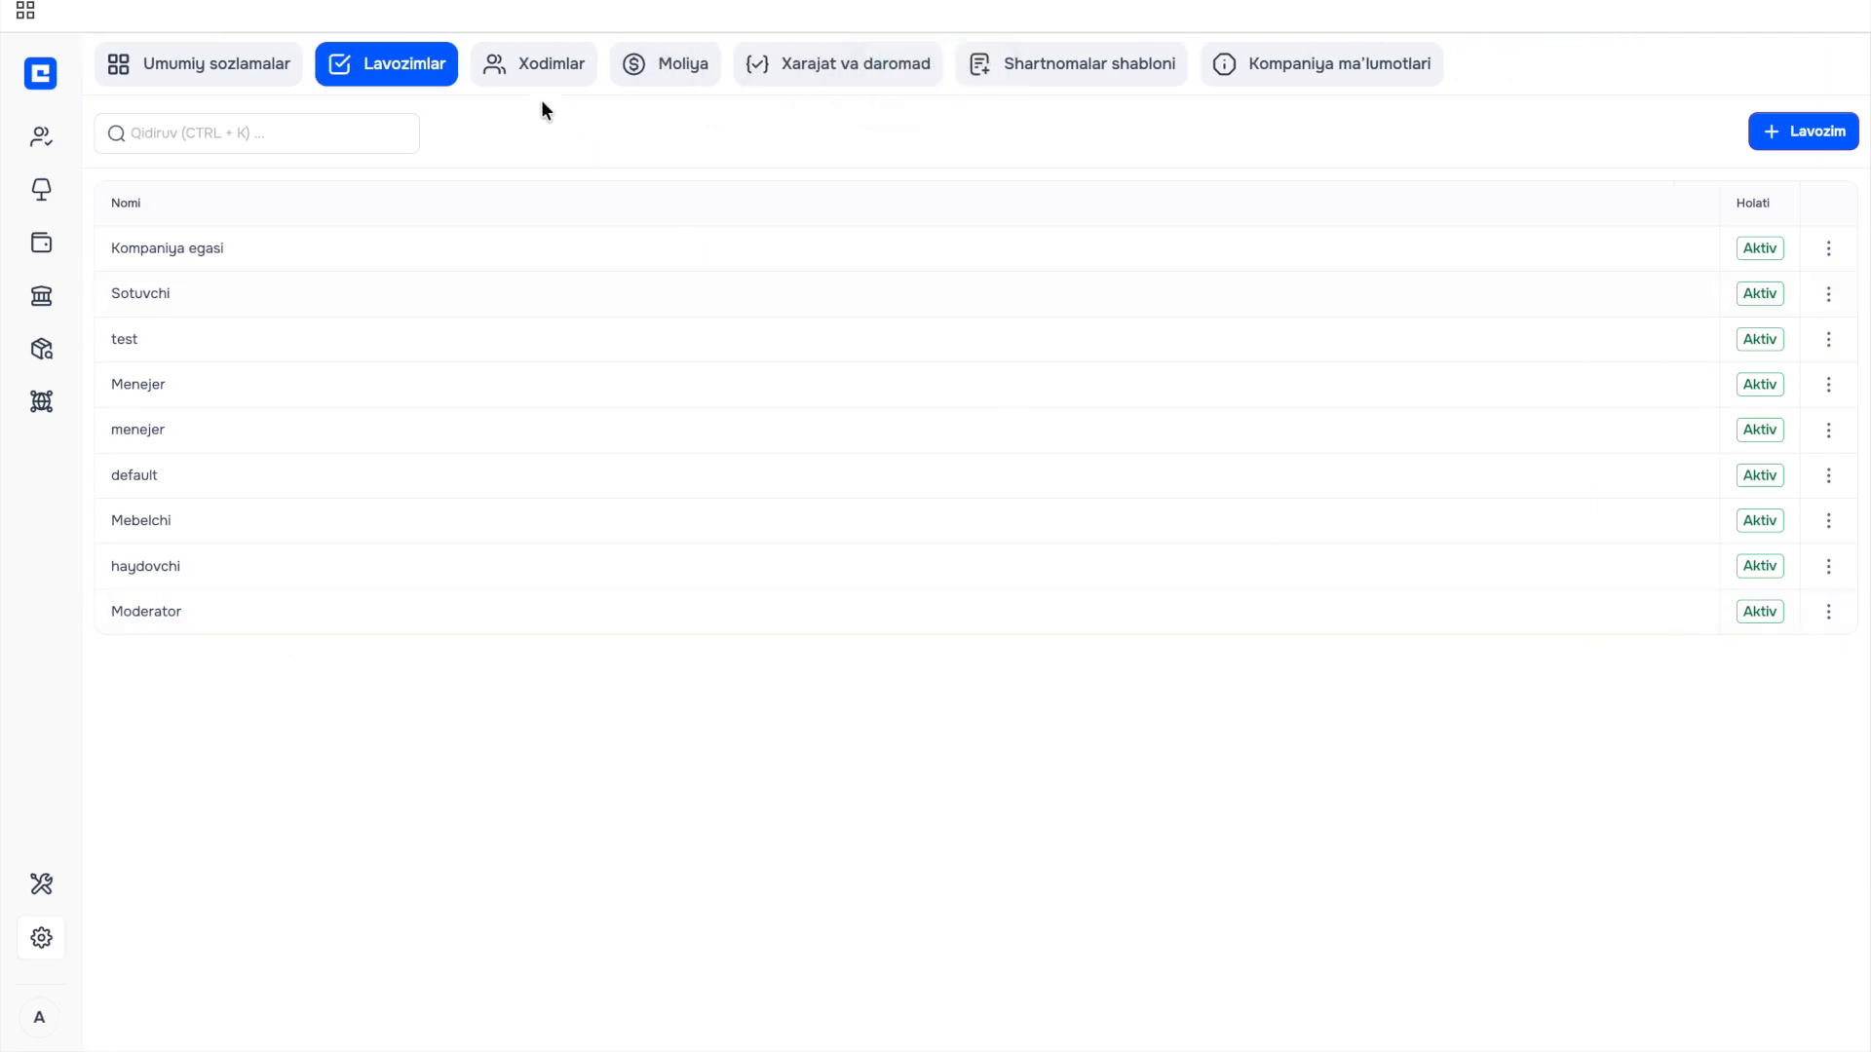
# Switch to the Xodimlar employee list.
pyautogui.click(542, 66)
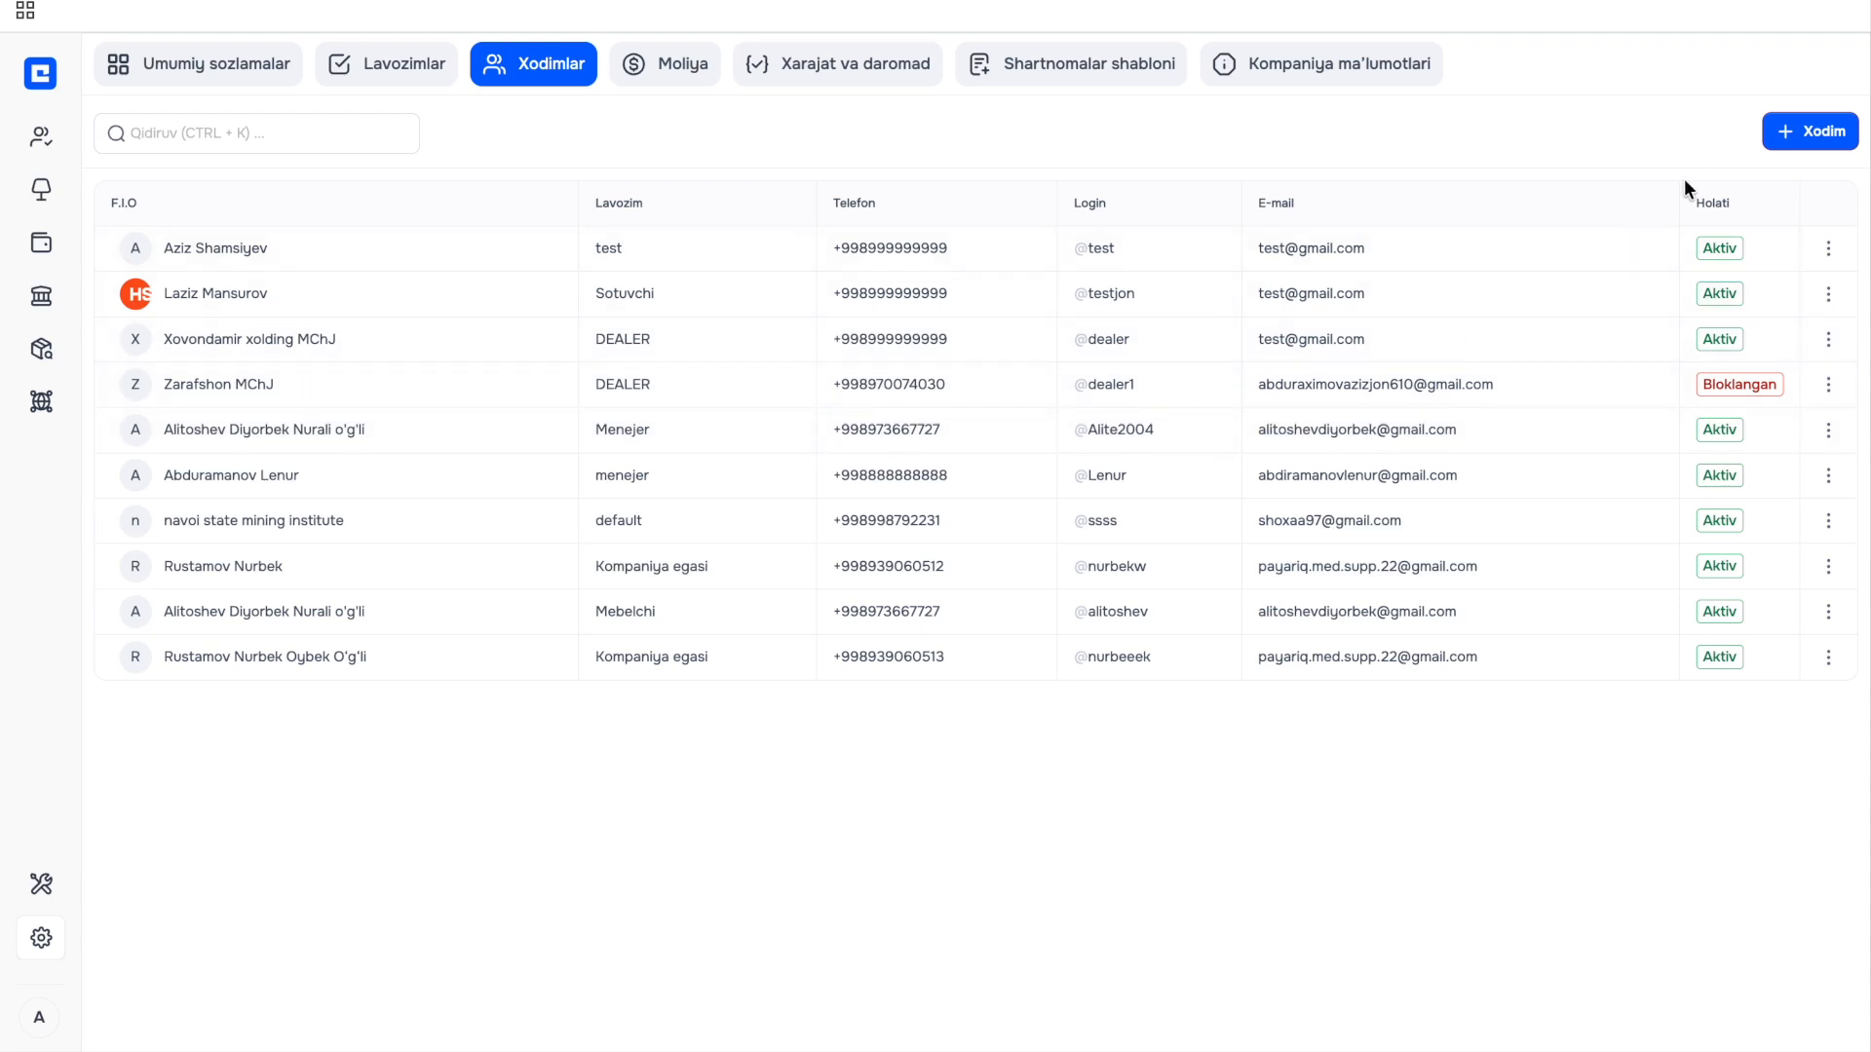
# Start a new employee and look up their passport series, number and birth date.
pyautogui.click(1795, 133)
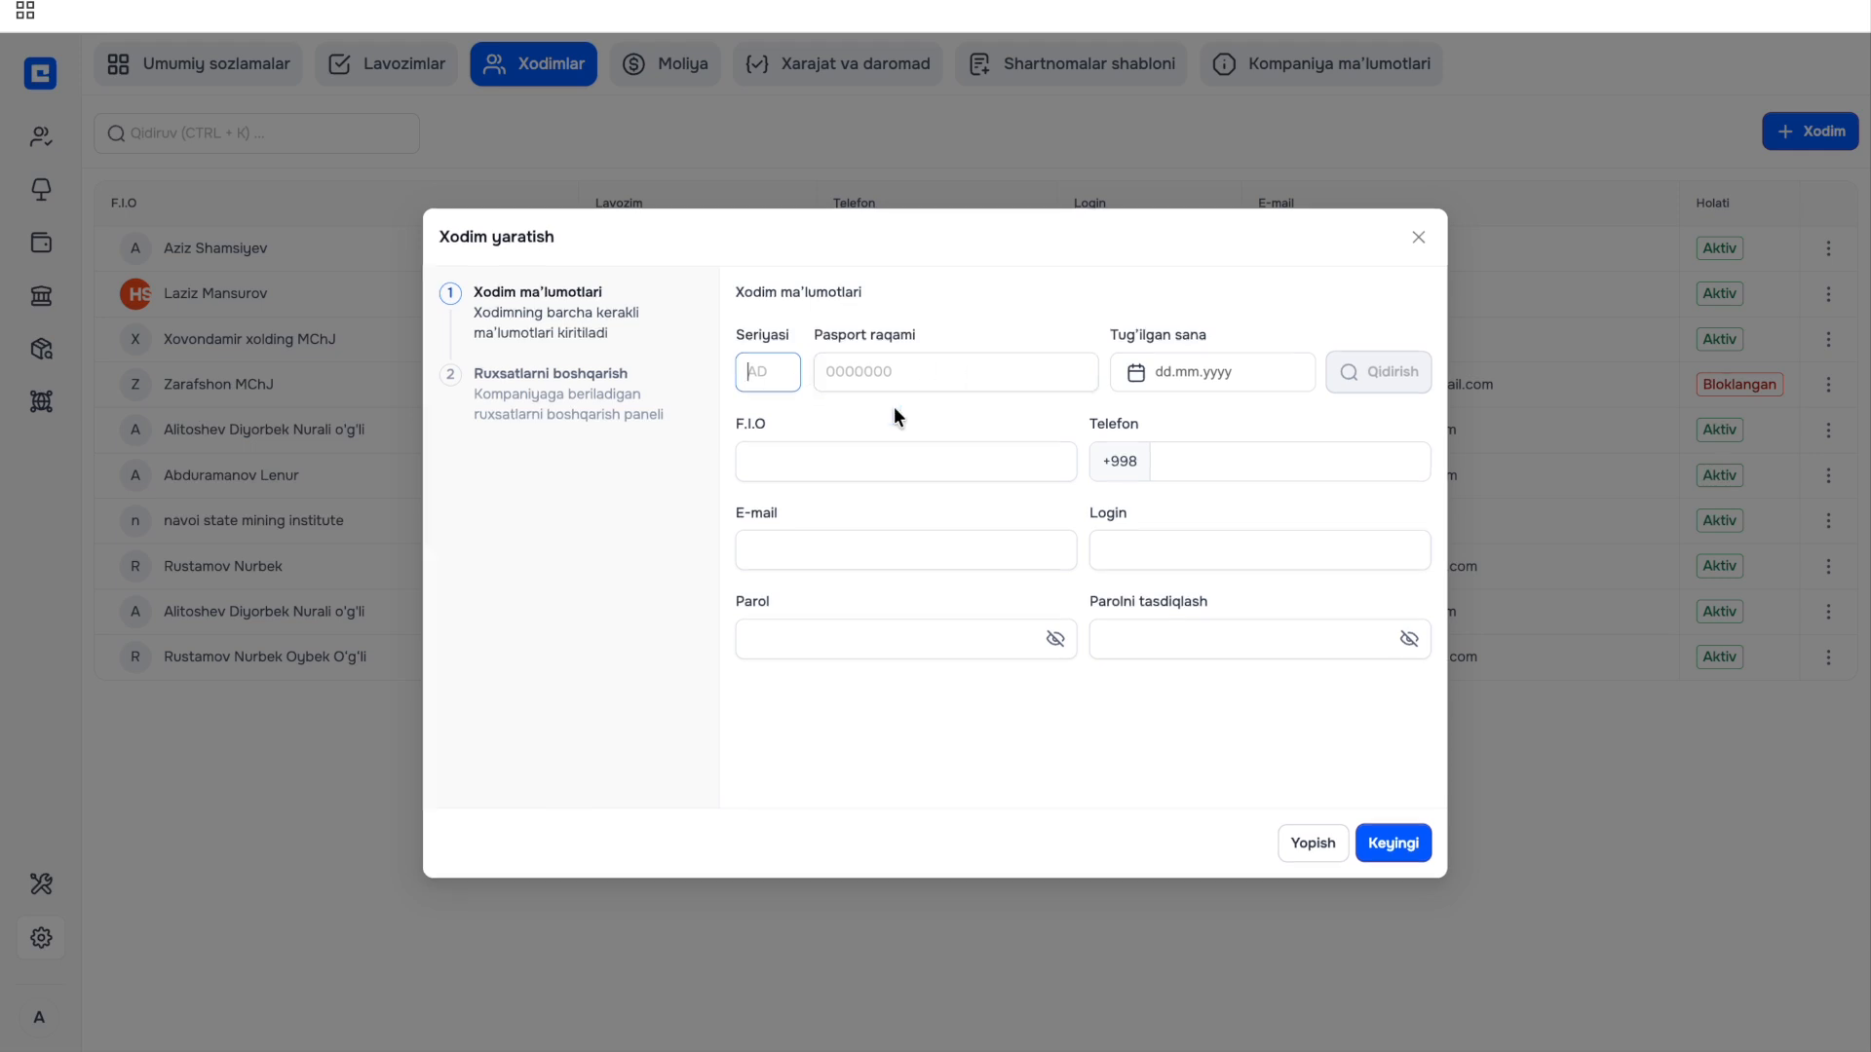
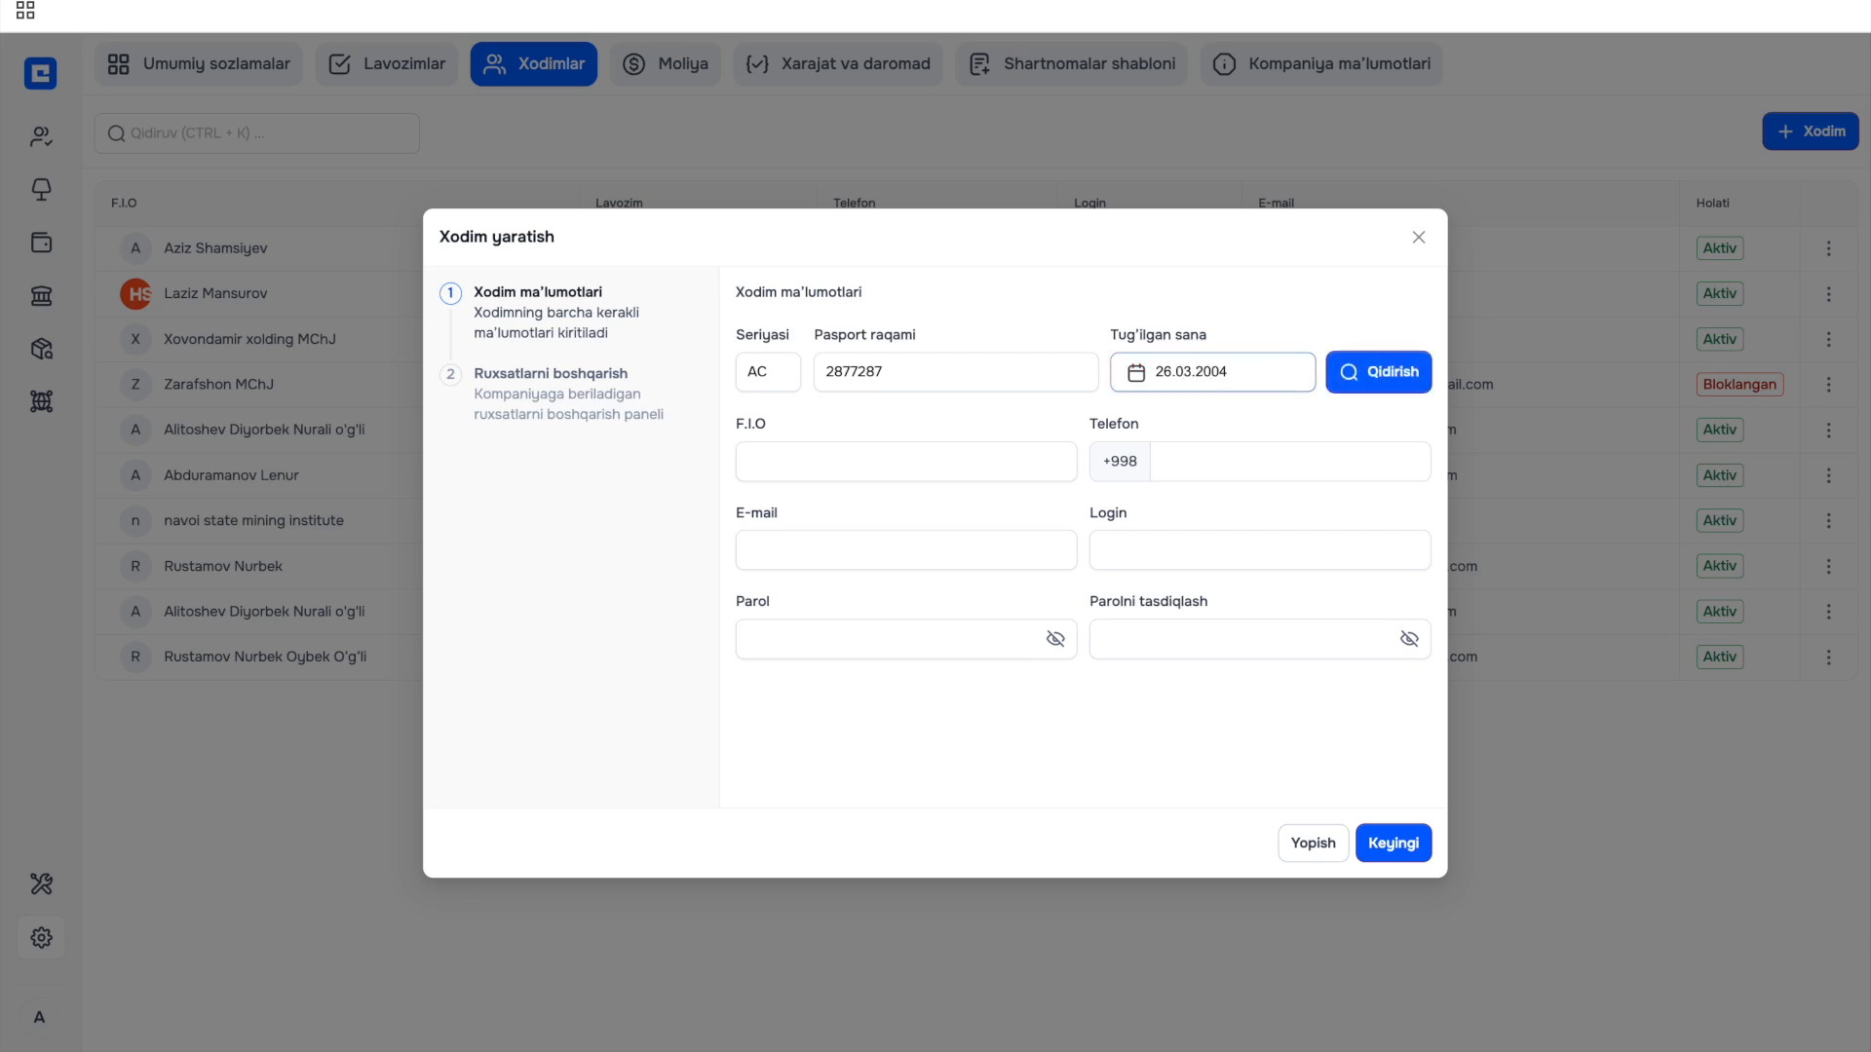
pyautogui.press('Return')
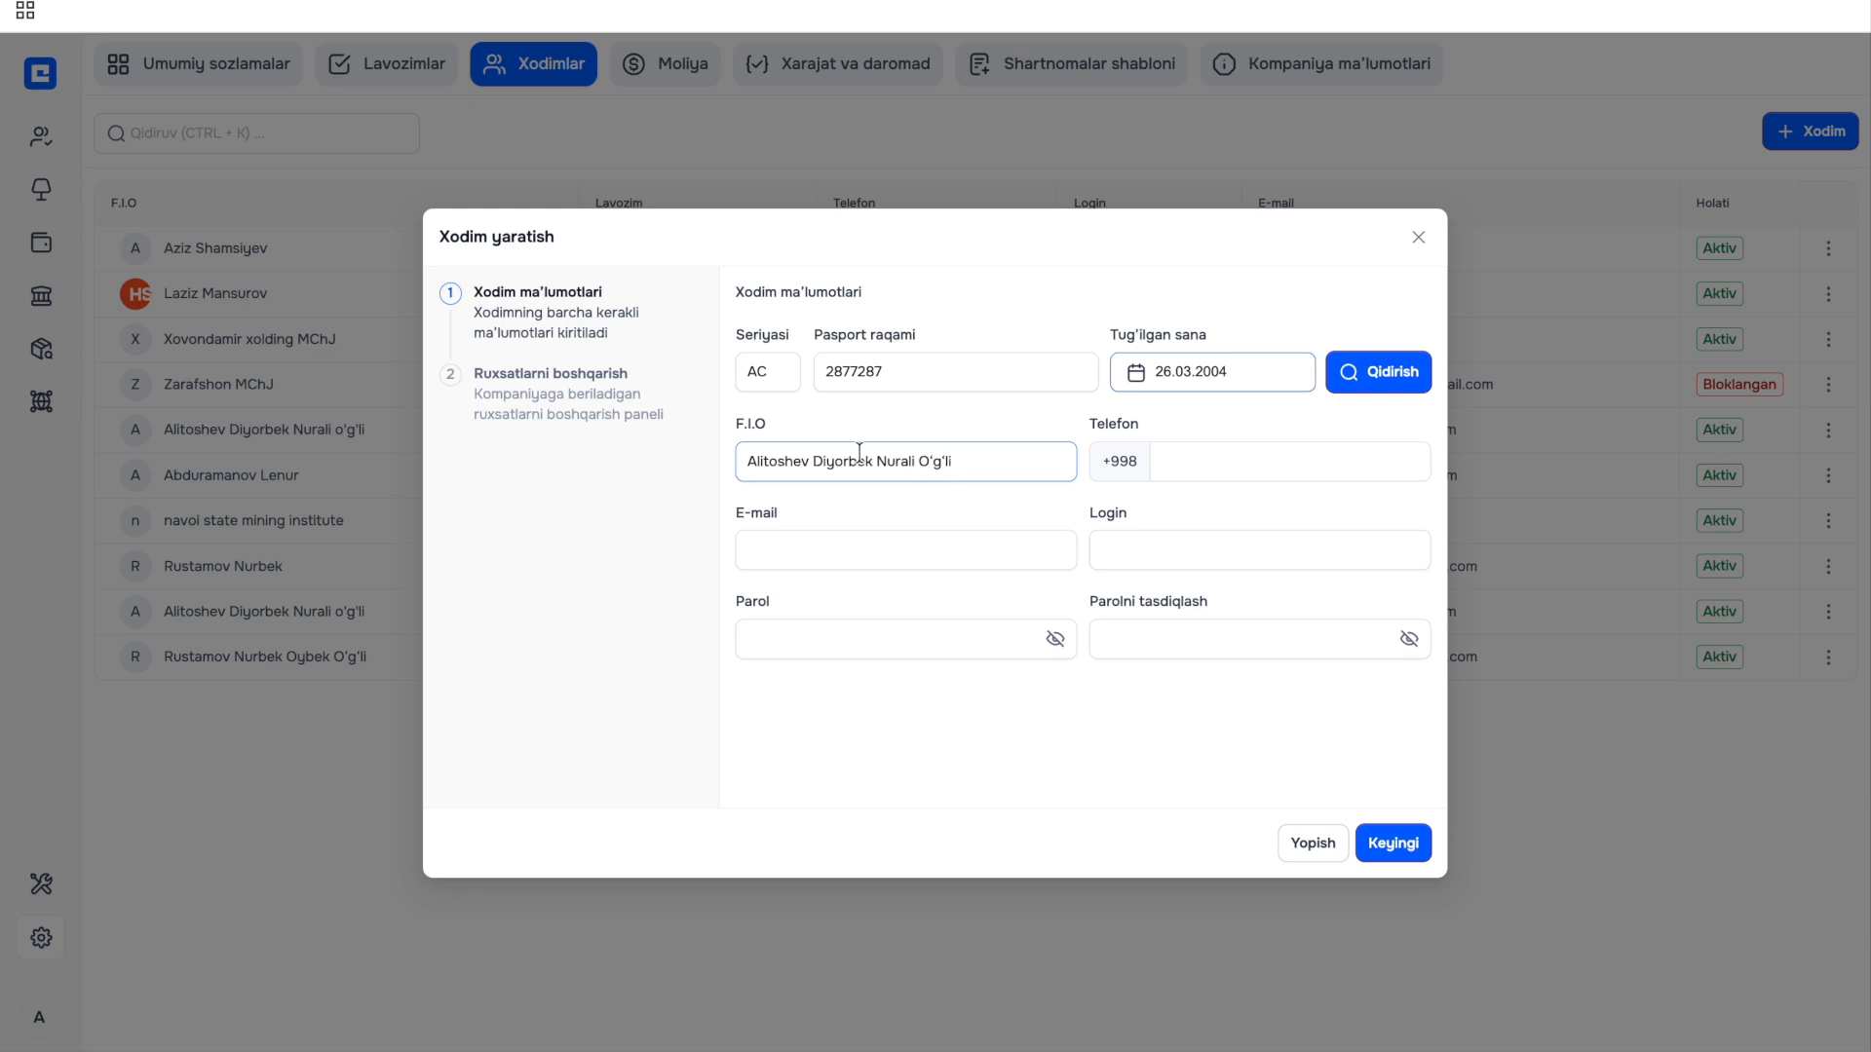
# Enter the employee's phone number, e-mail address and login.
pyautogui.click(1191, 472)
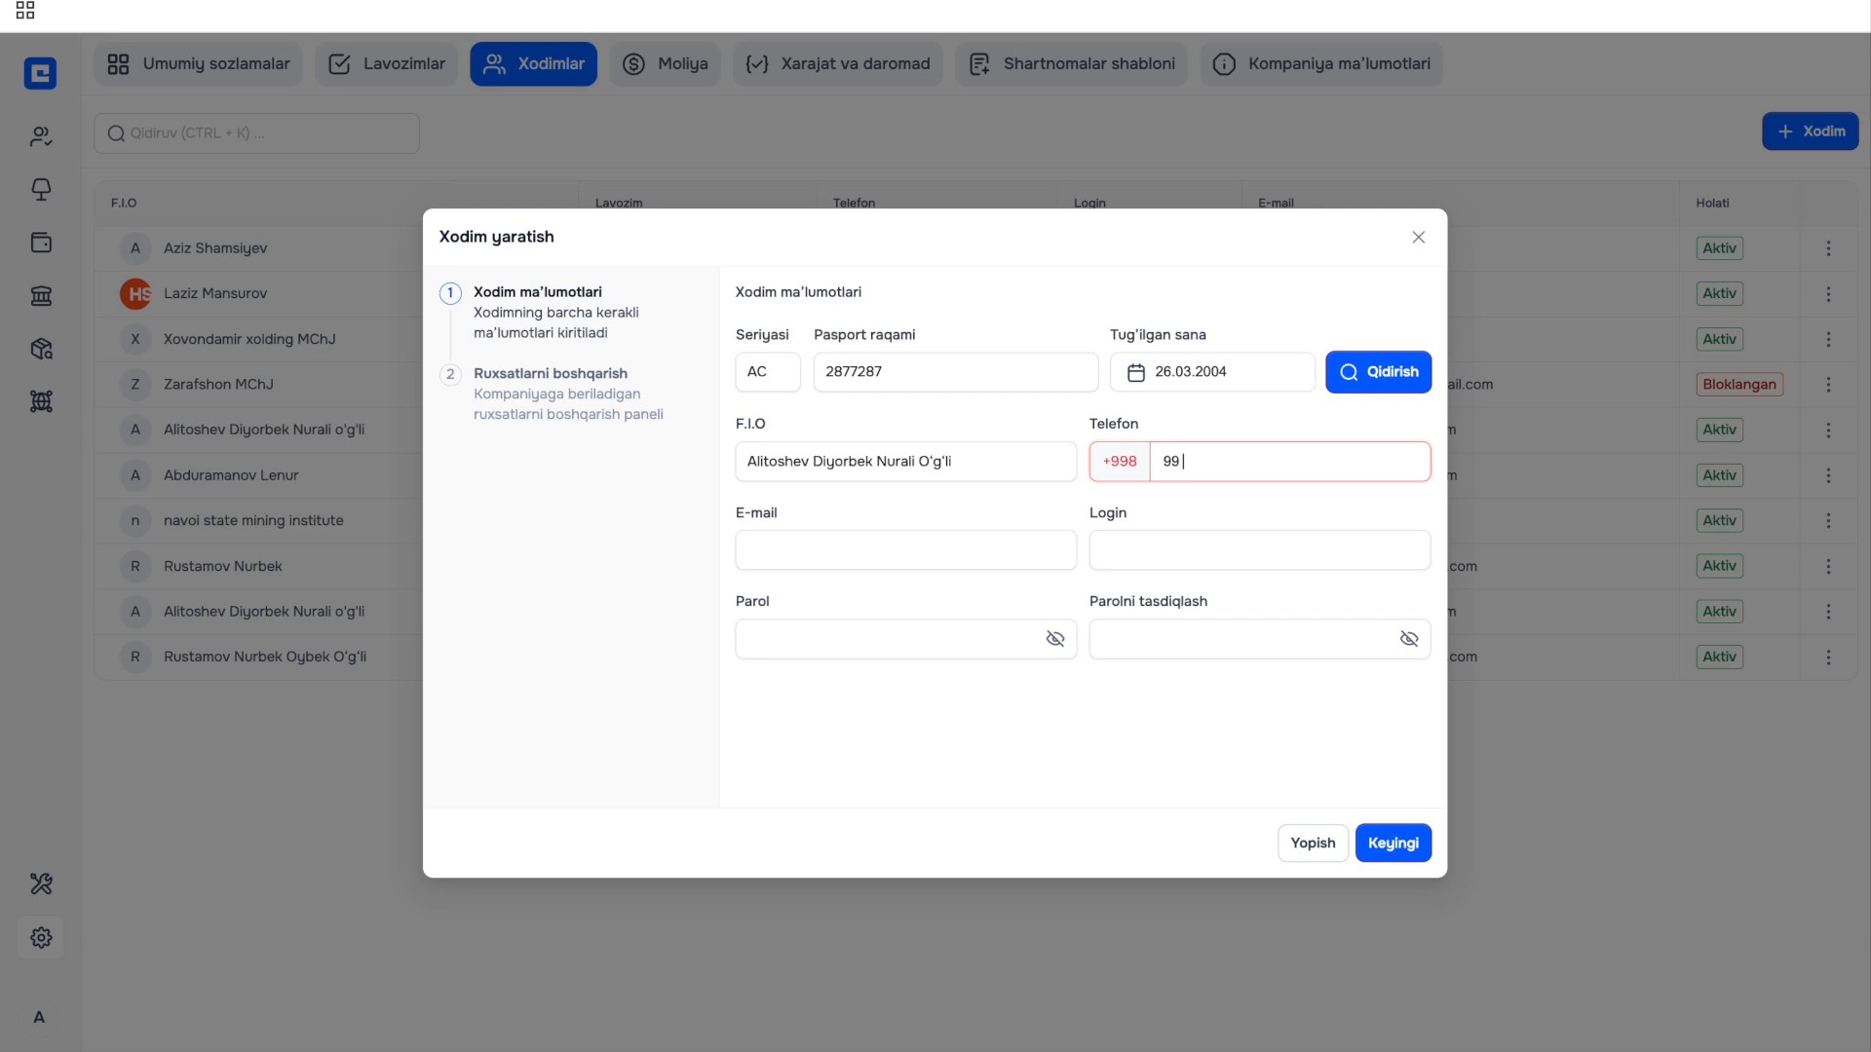
pyautogui.click(1014, 550)
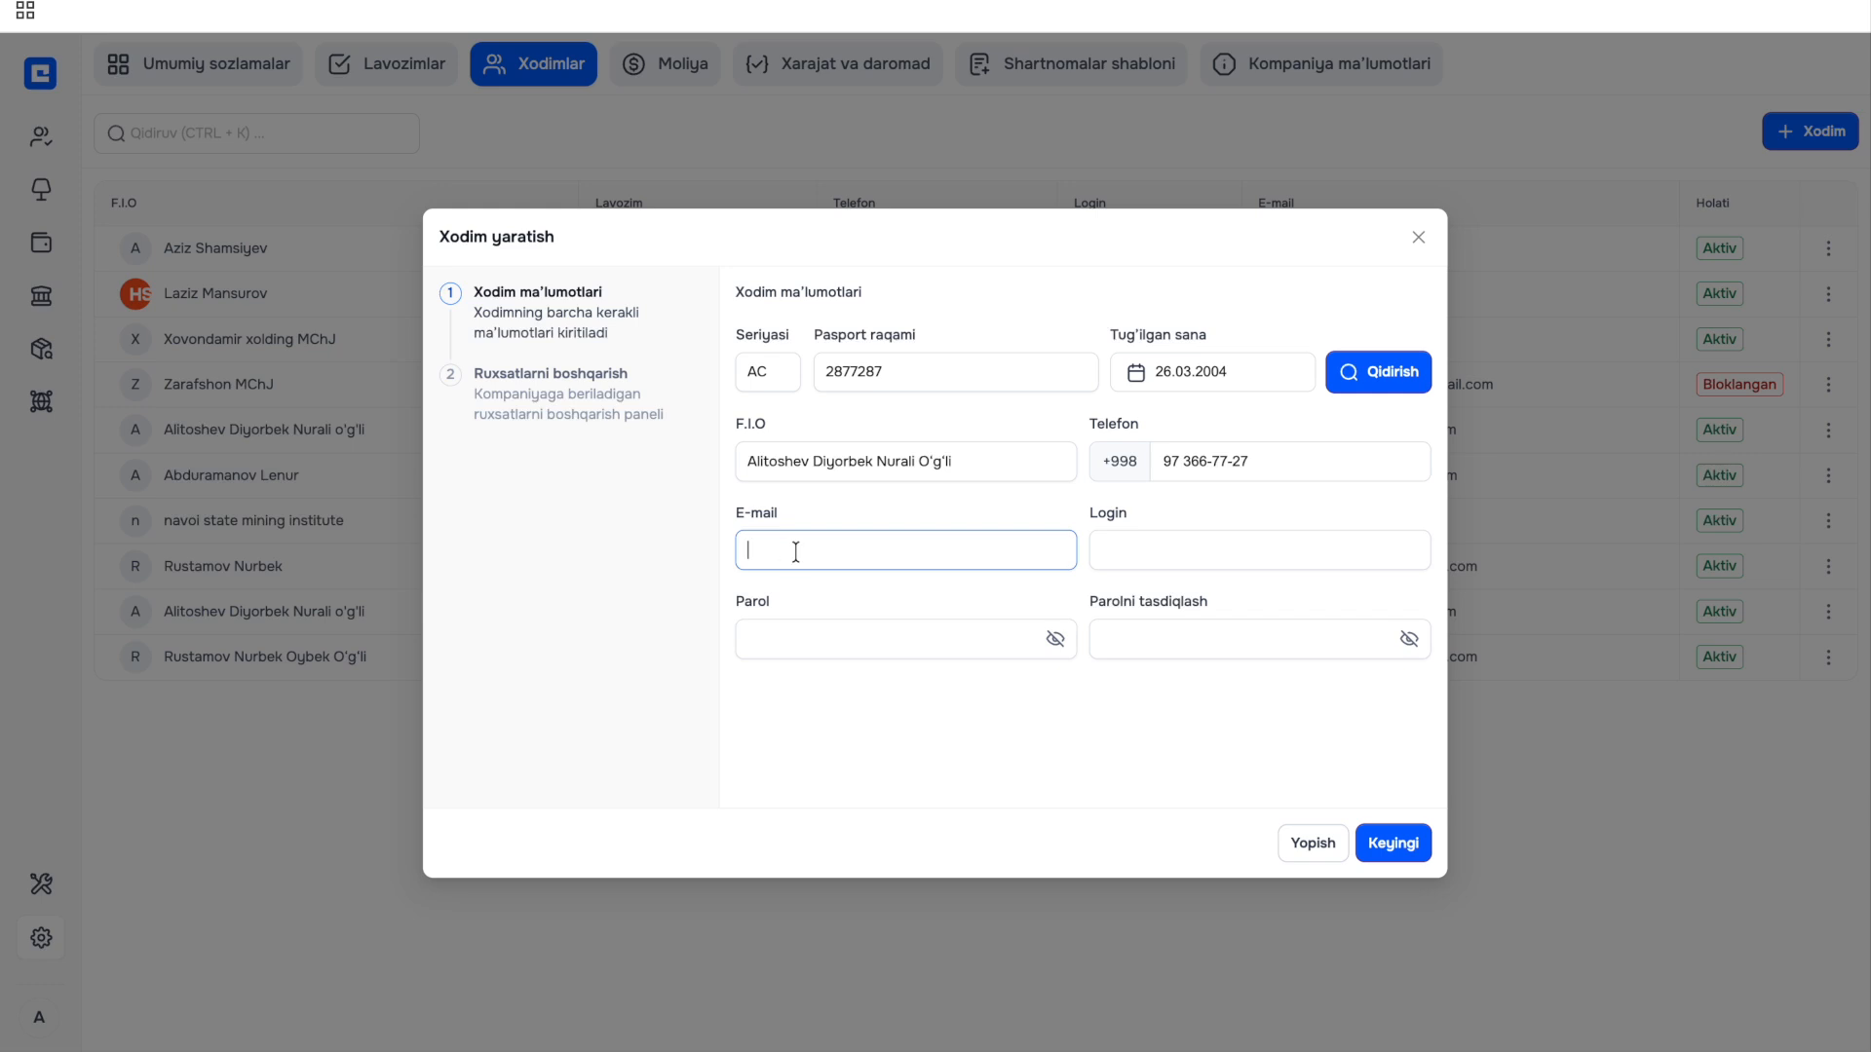
pyautogui.click(1167, 546)
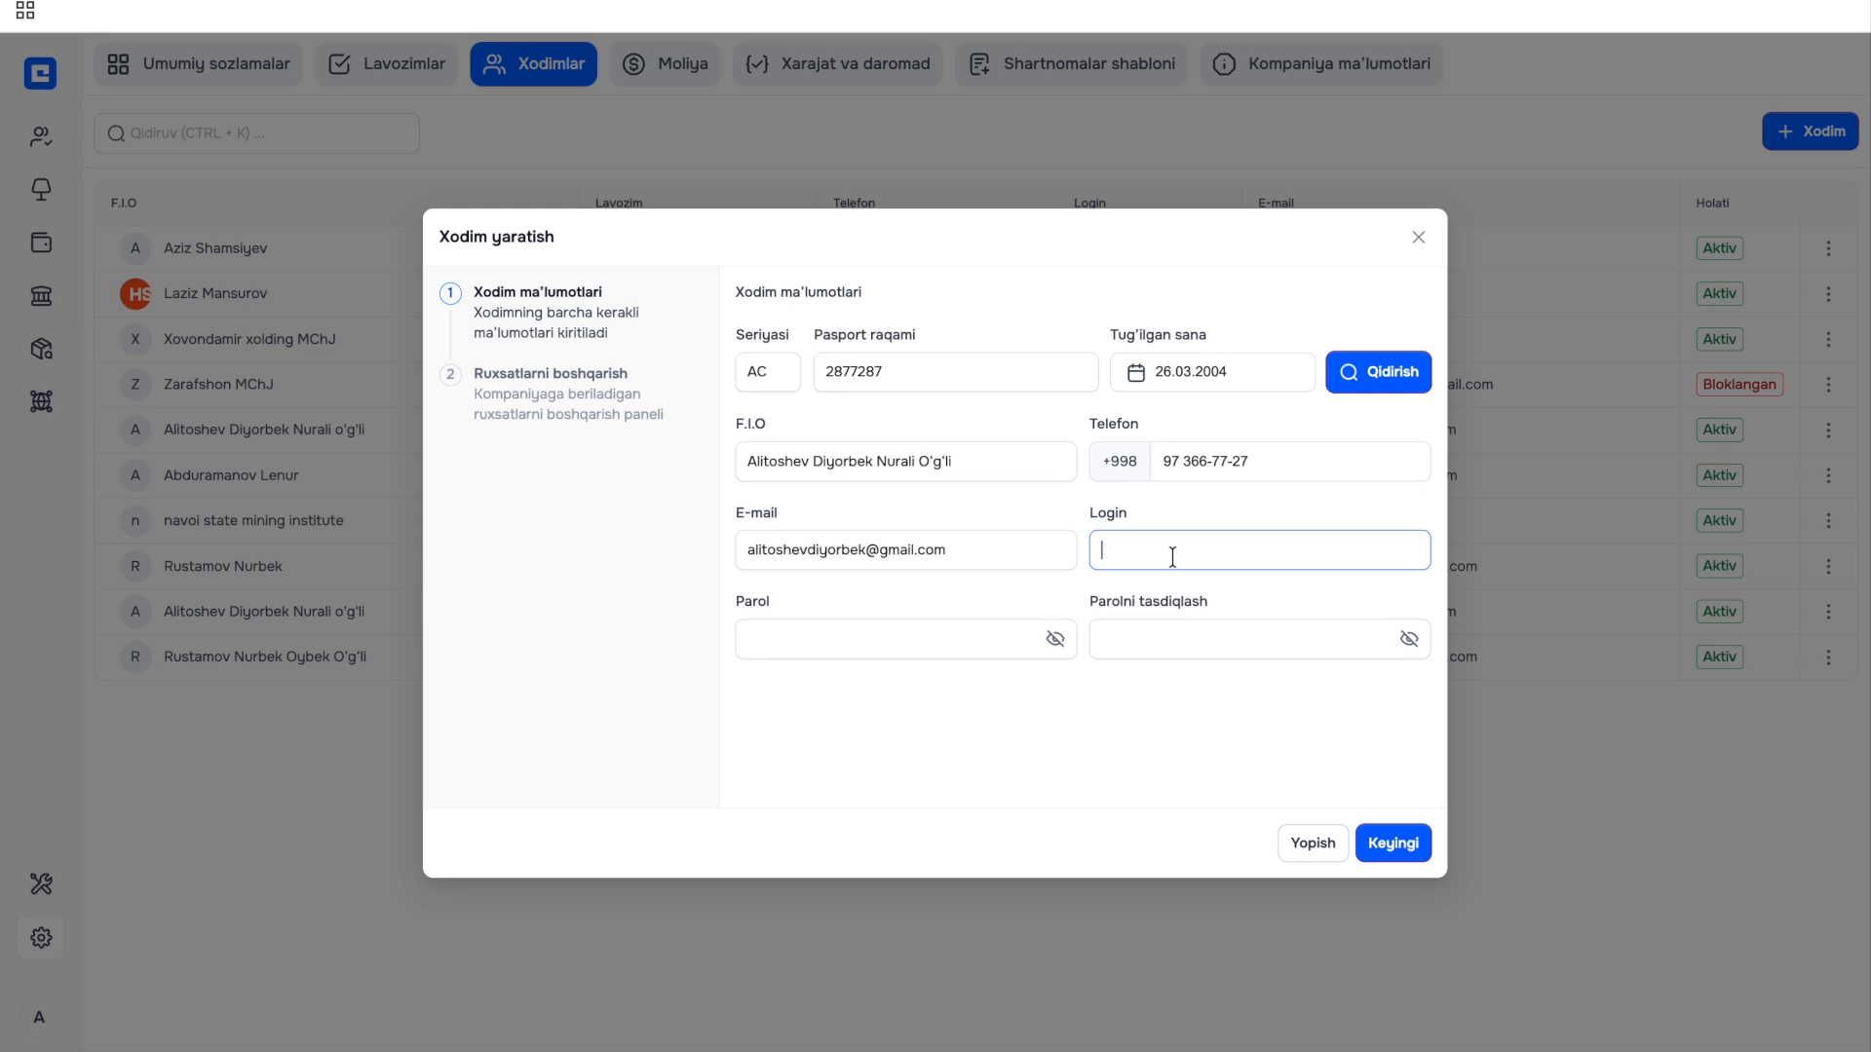
# Set the account password and paste the same password into the confirmation field.
pyautogui.click(947, 632)
pyautogui.click(908, 636)
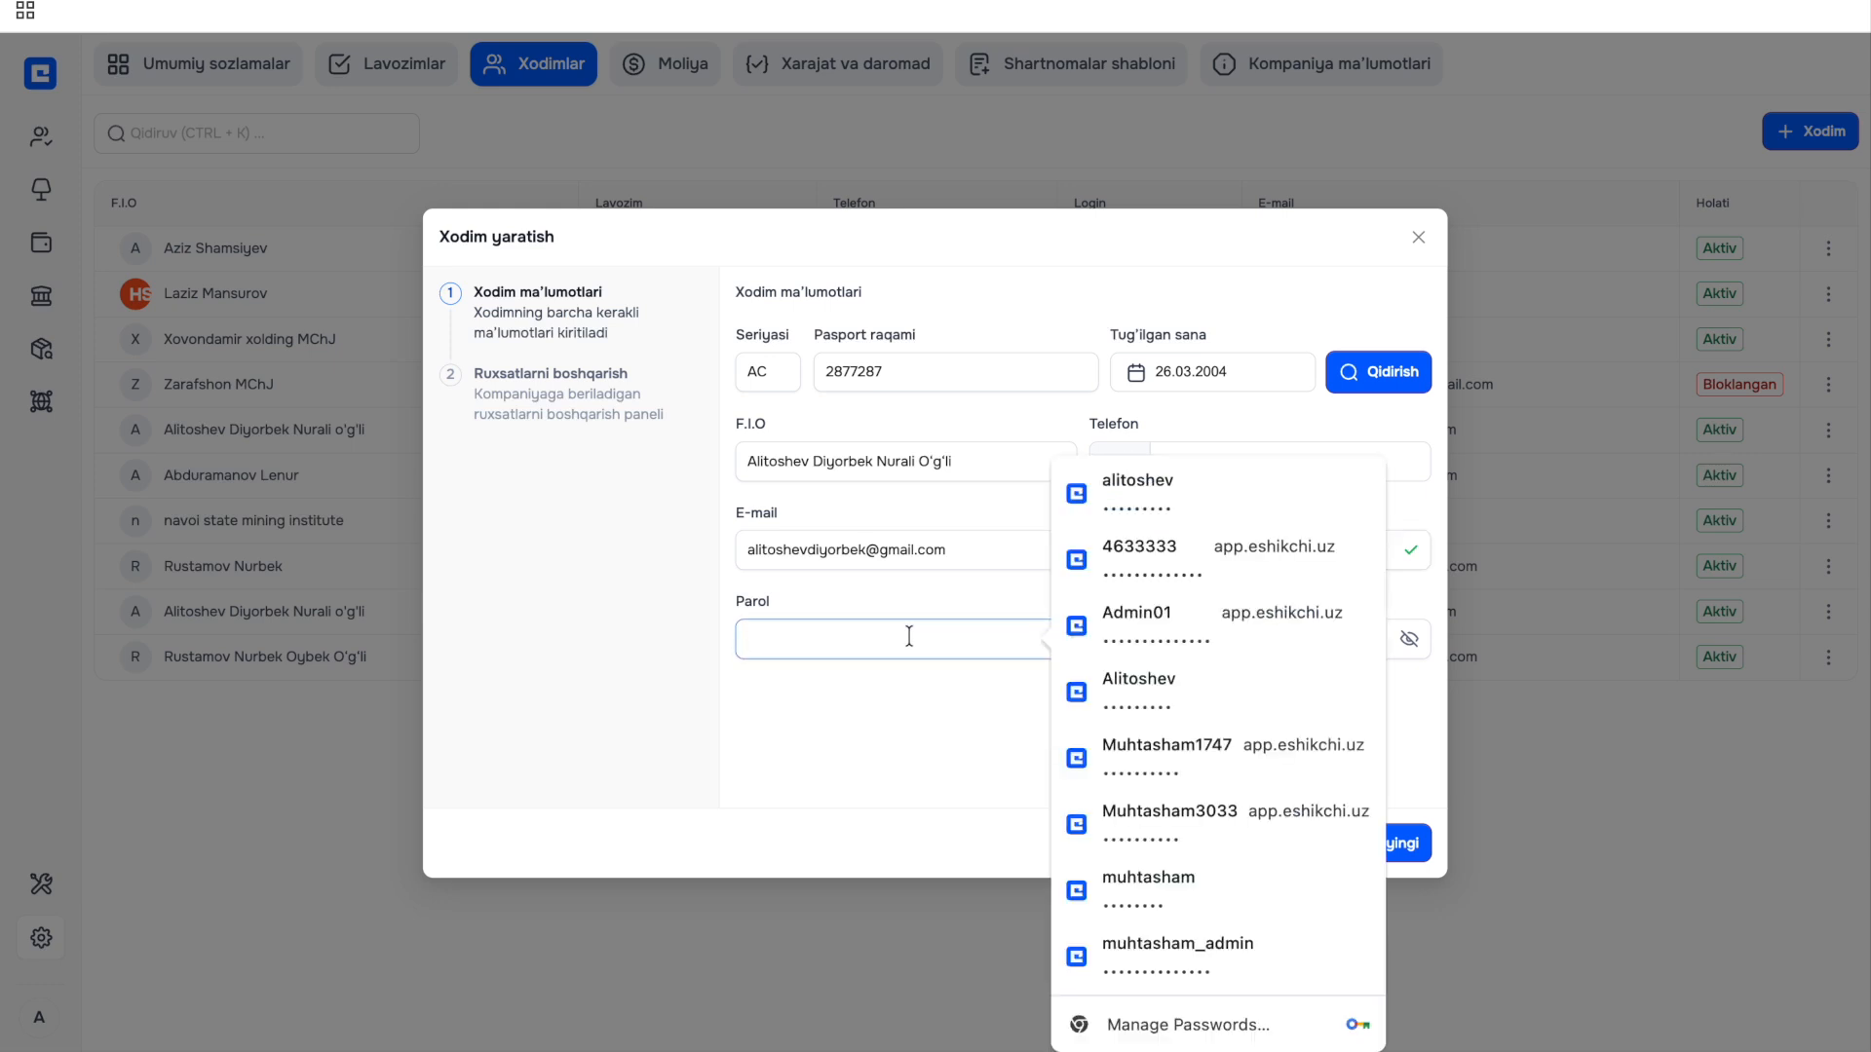
pyautogui.write('•••')
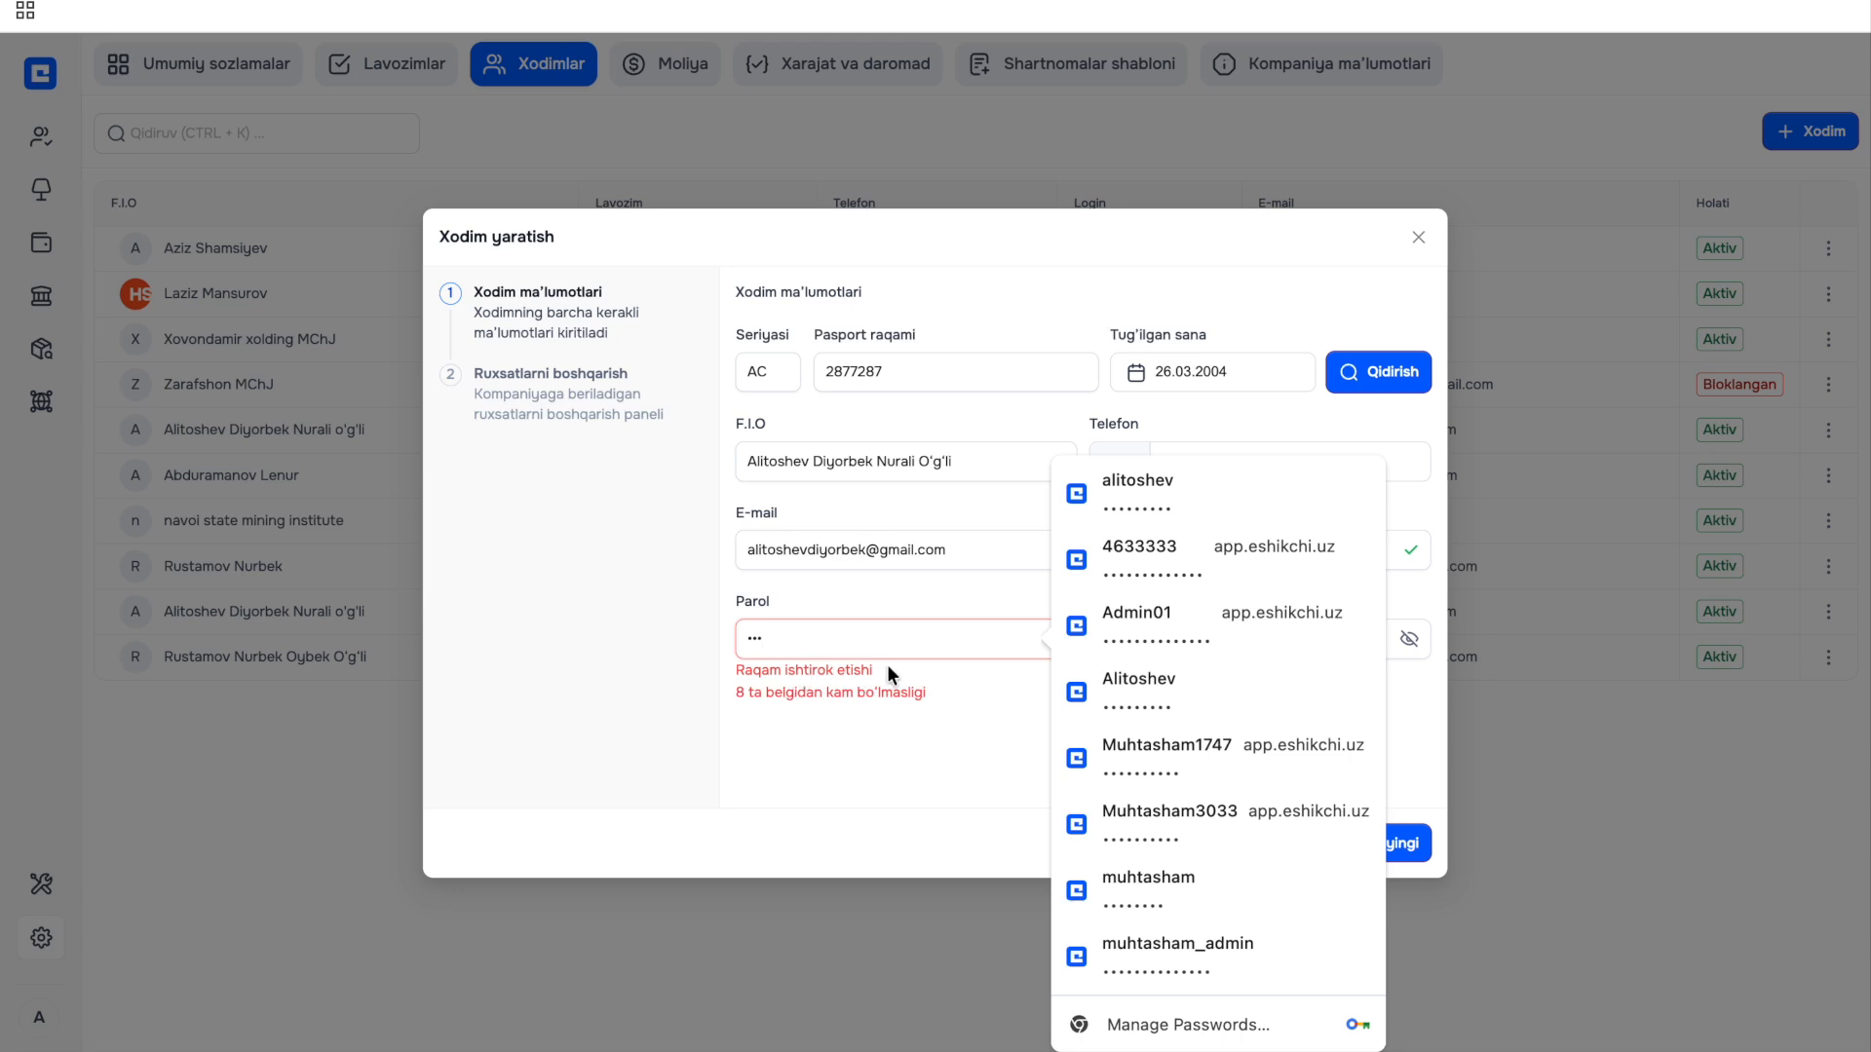
pyautogui.write('••••••••••••••')
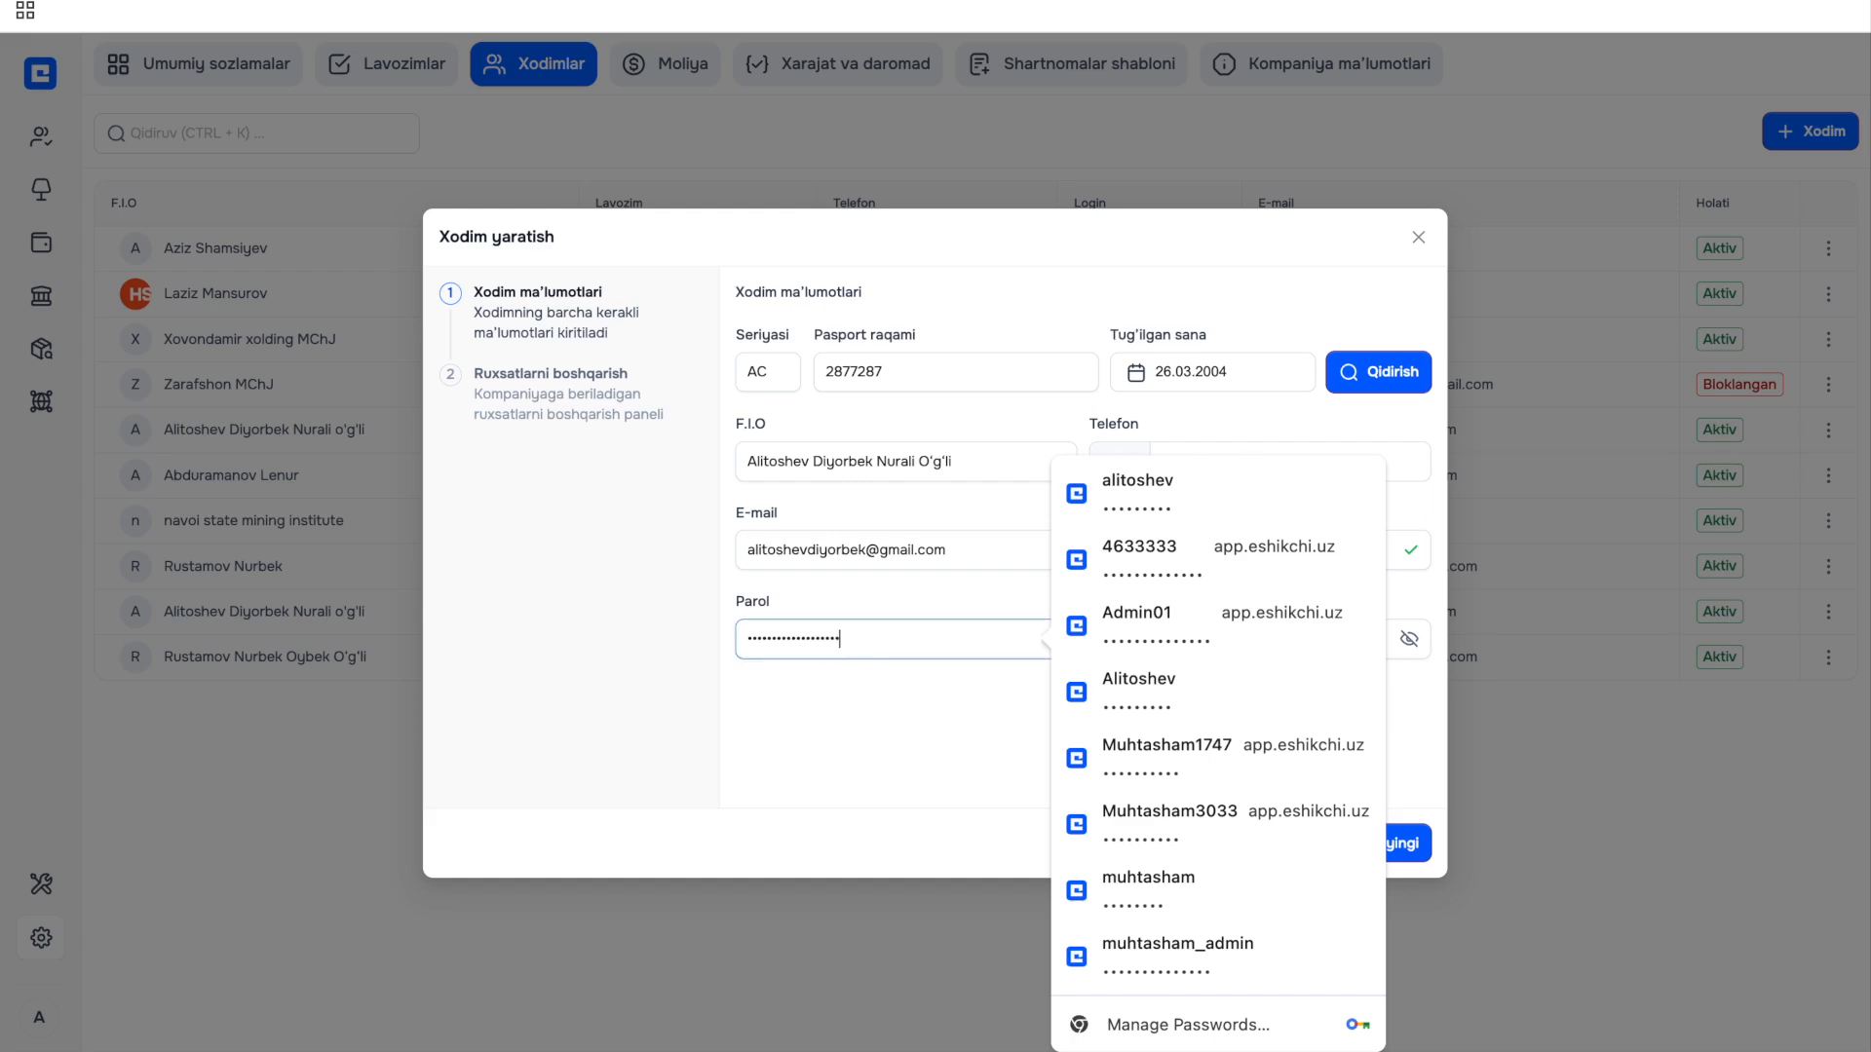
pyautogui.click(869, 803)
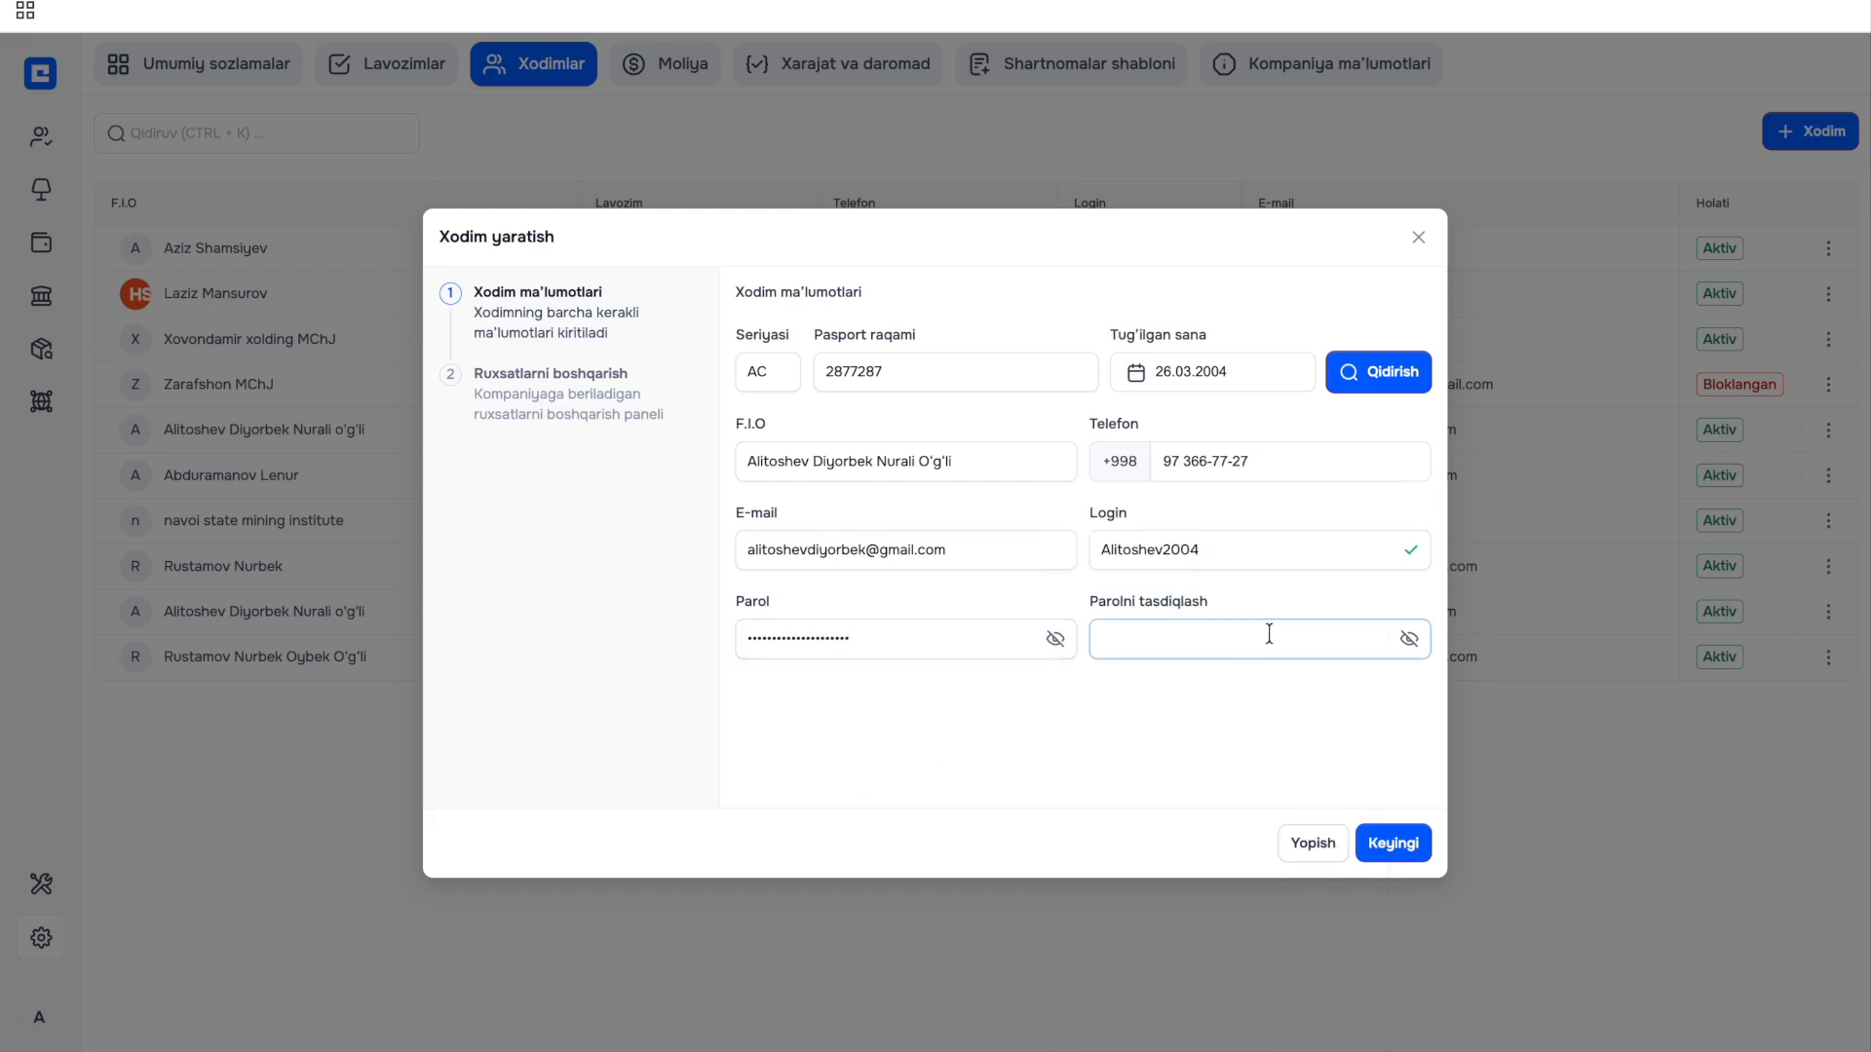
pyautogui.click(1054, 638)
pyautogui.moveTo(955, 638); pyautogui.dragTo(665, 647)
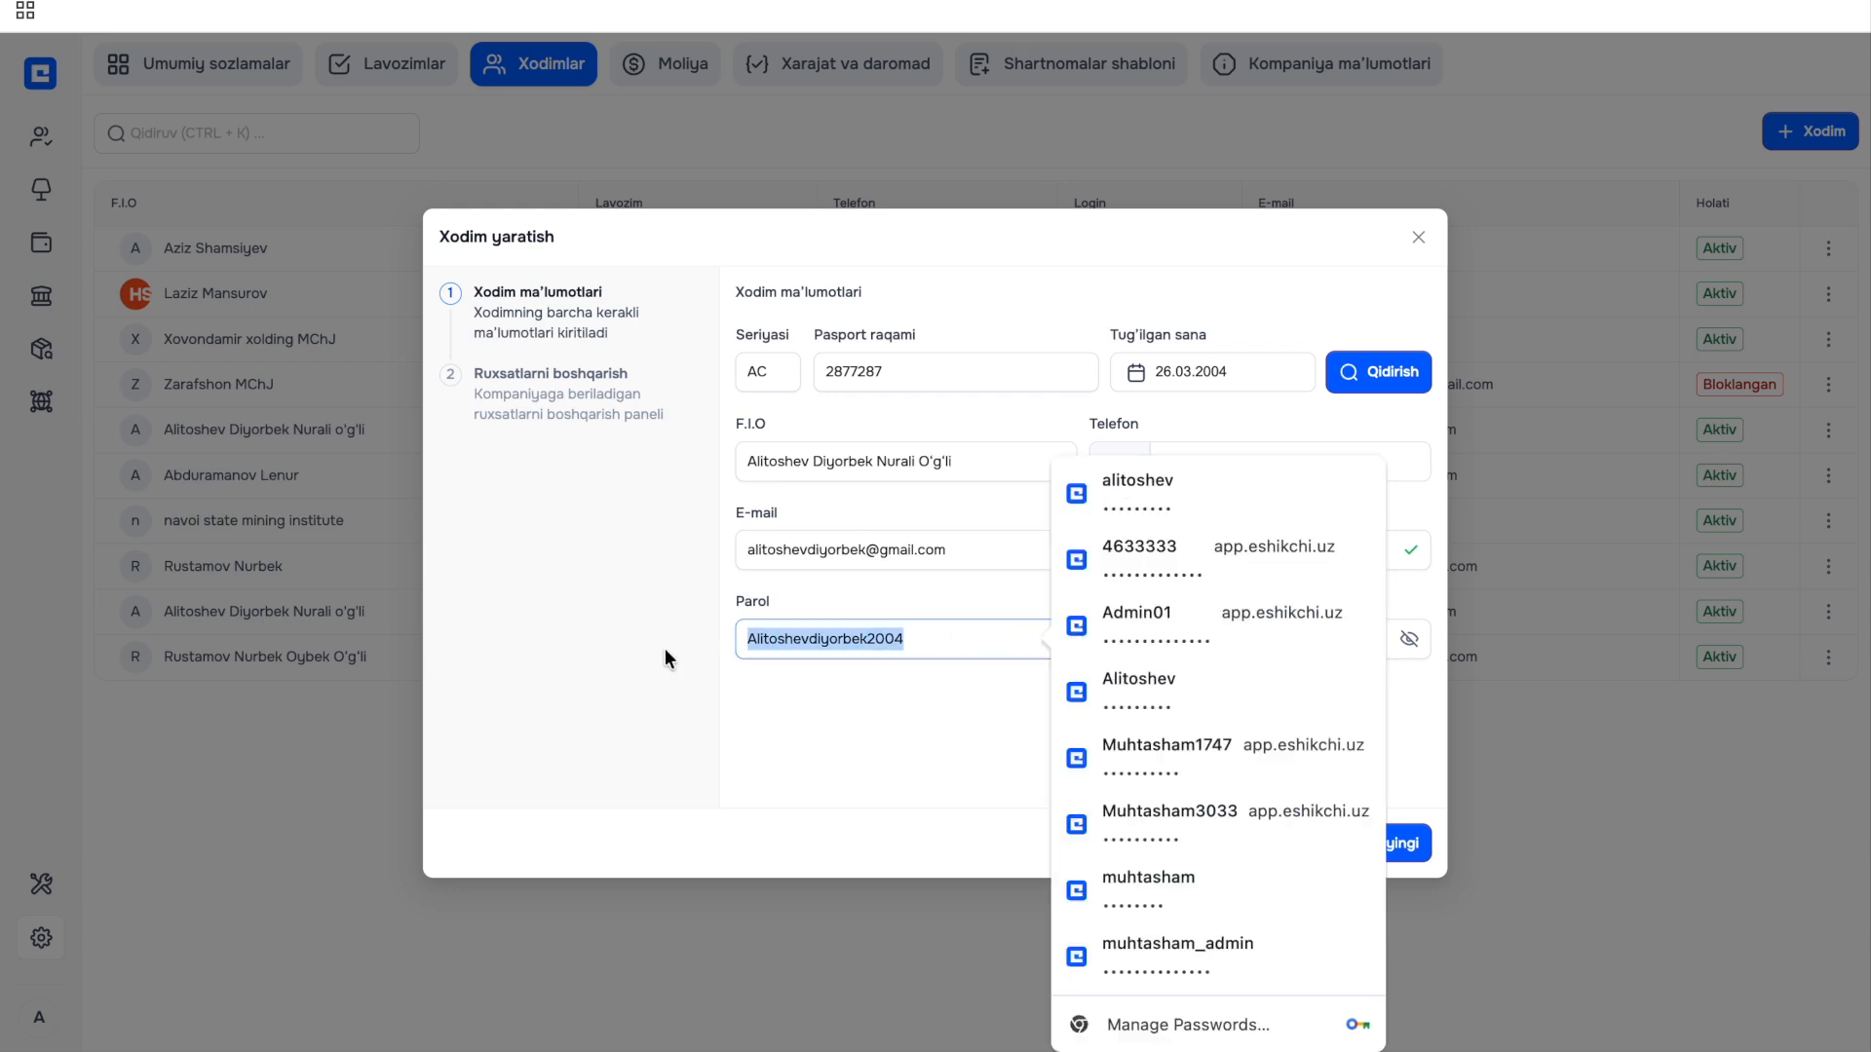
pyautogui.click(844, 722)
pyautogui.click(1341, 634)
pyautogui.hotkey('ctrl', 'v')
pyautogui.click(1270, 714)
# Continue to the position step, assign the Moderator position, and save the employee.
pyautogui.click(1394, 844)
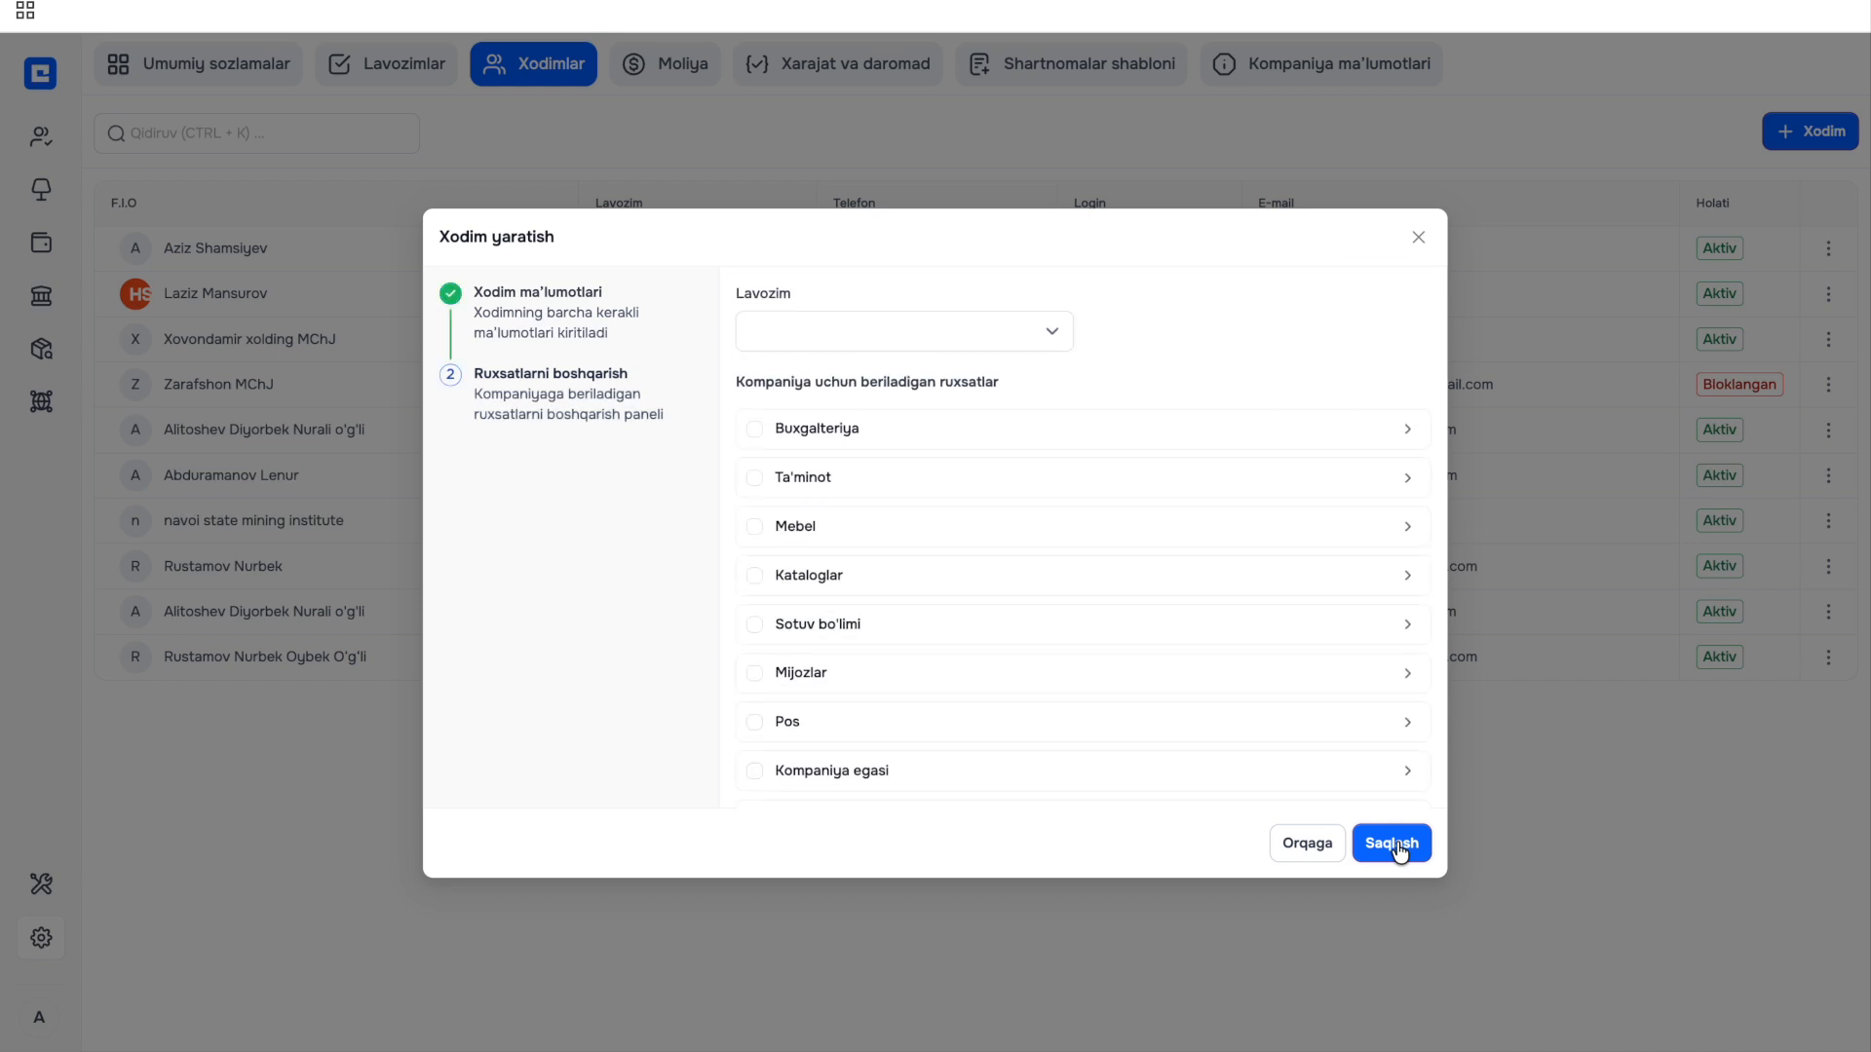
pyautogui.click(858, 346)
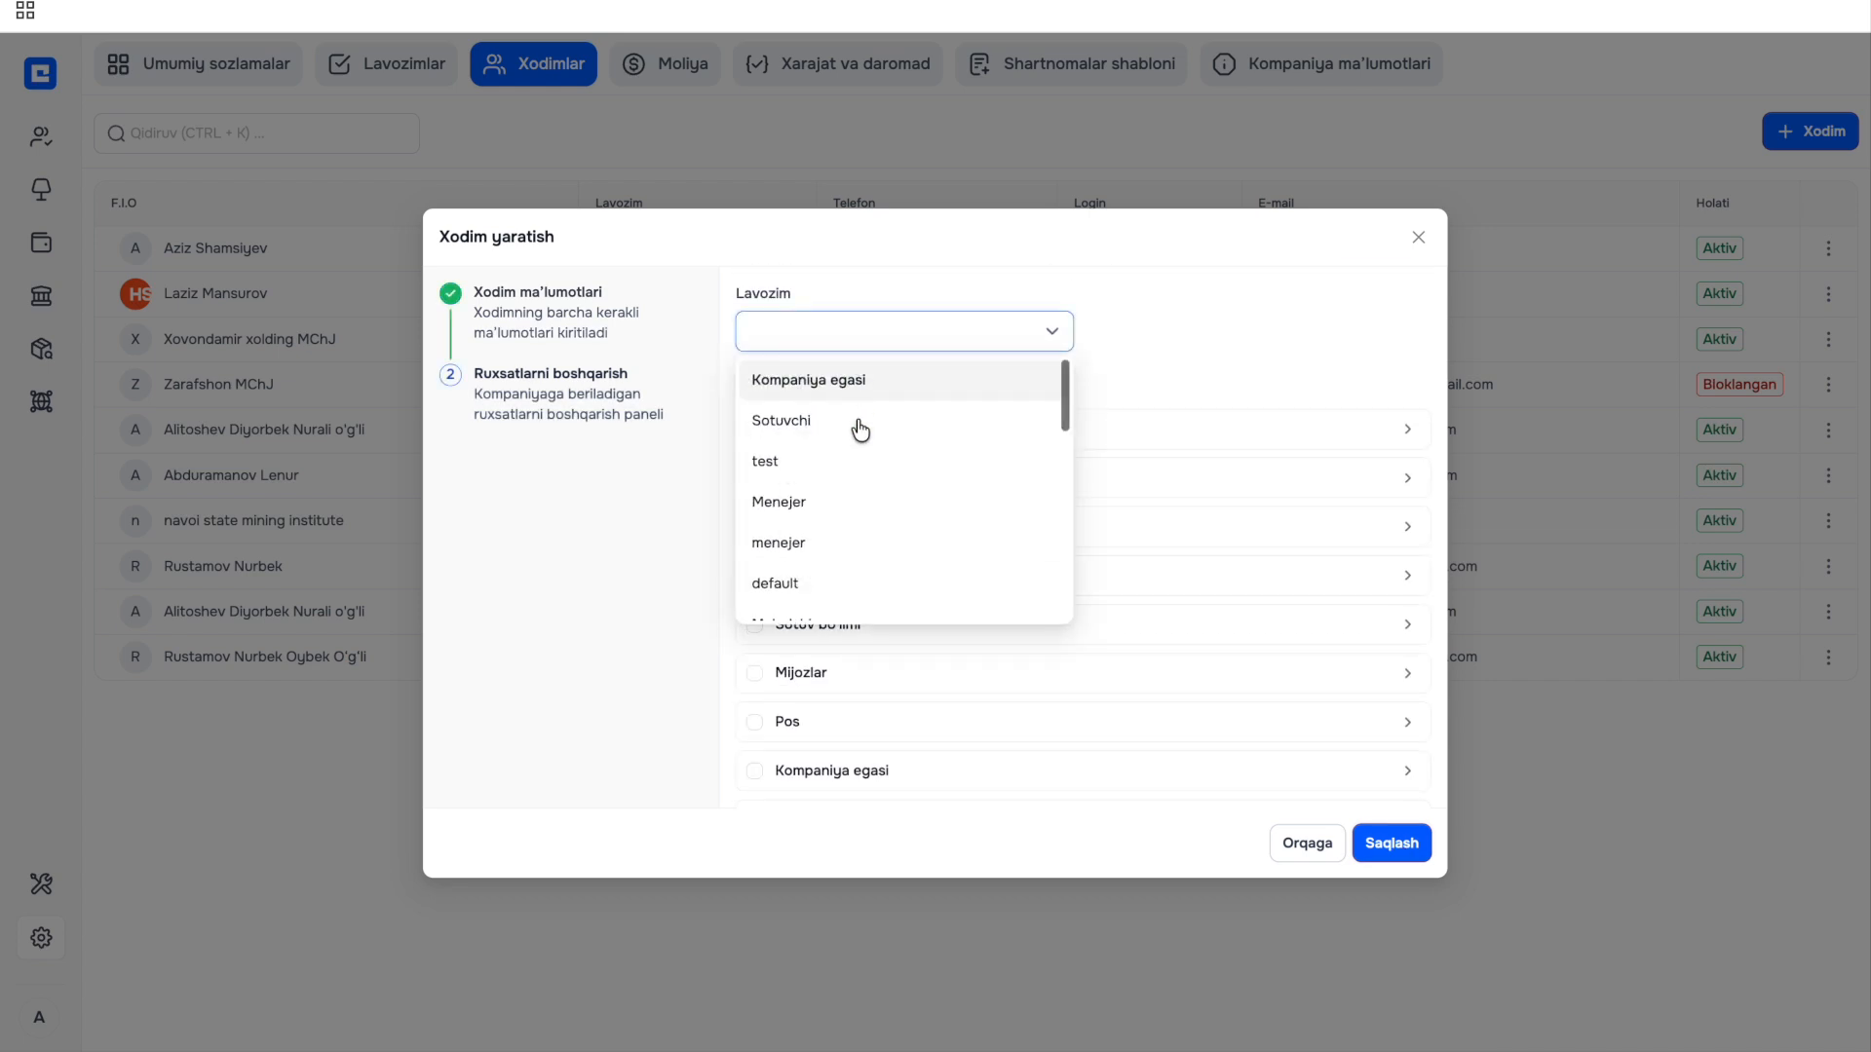
pyautogui.scroll(-1, 871, 552)
pyautogui.scroll(-2, 871, 551)
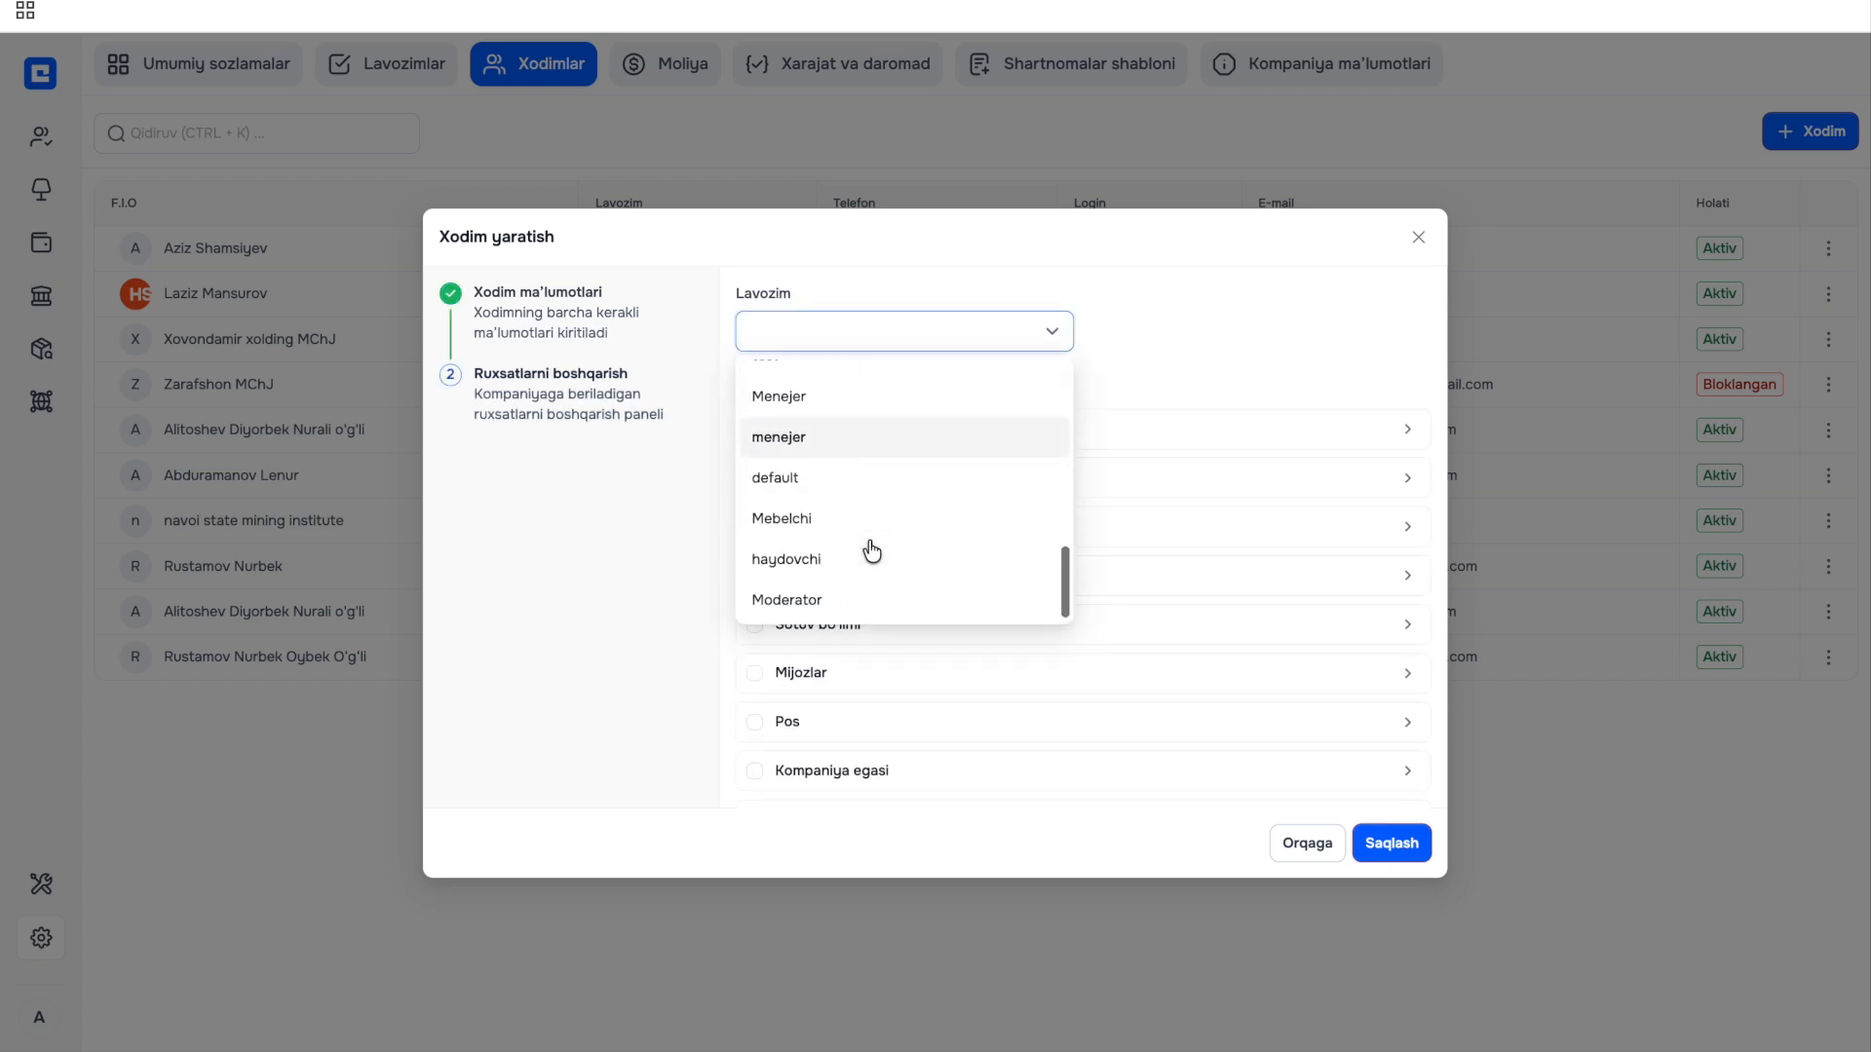
pyautogui.click(862, 600)
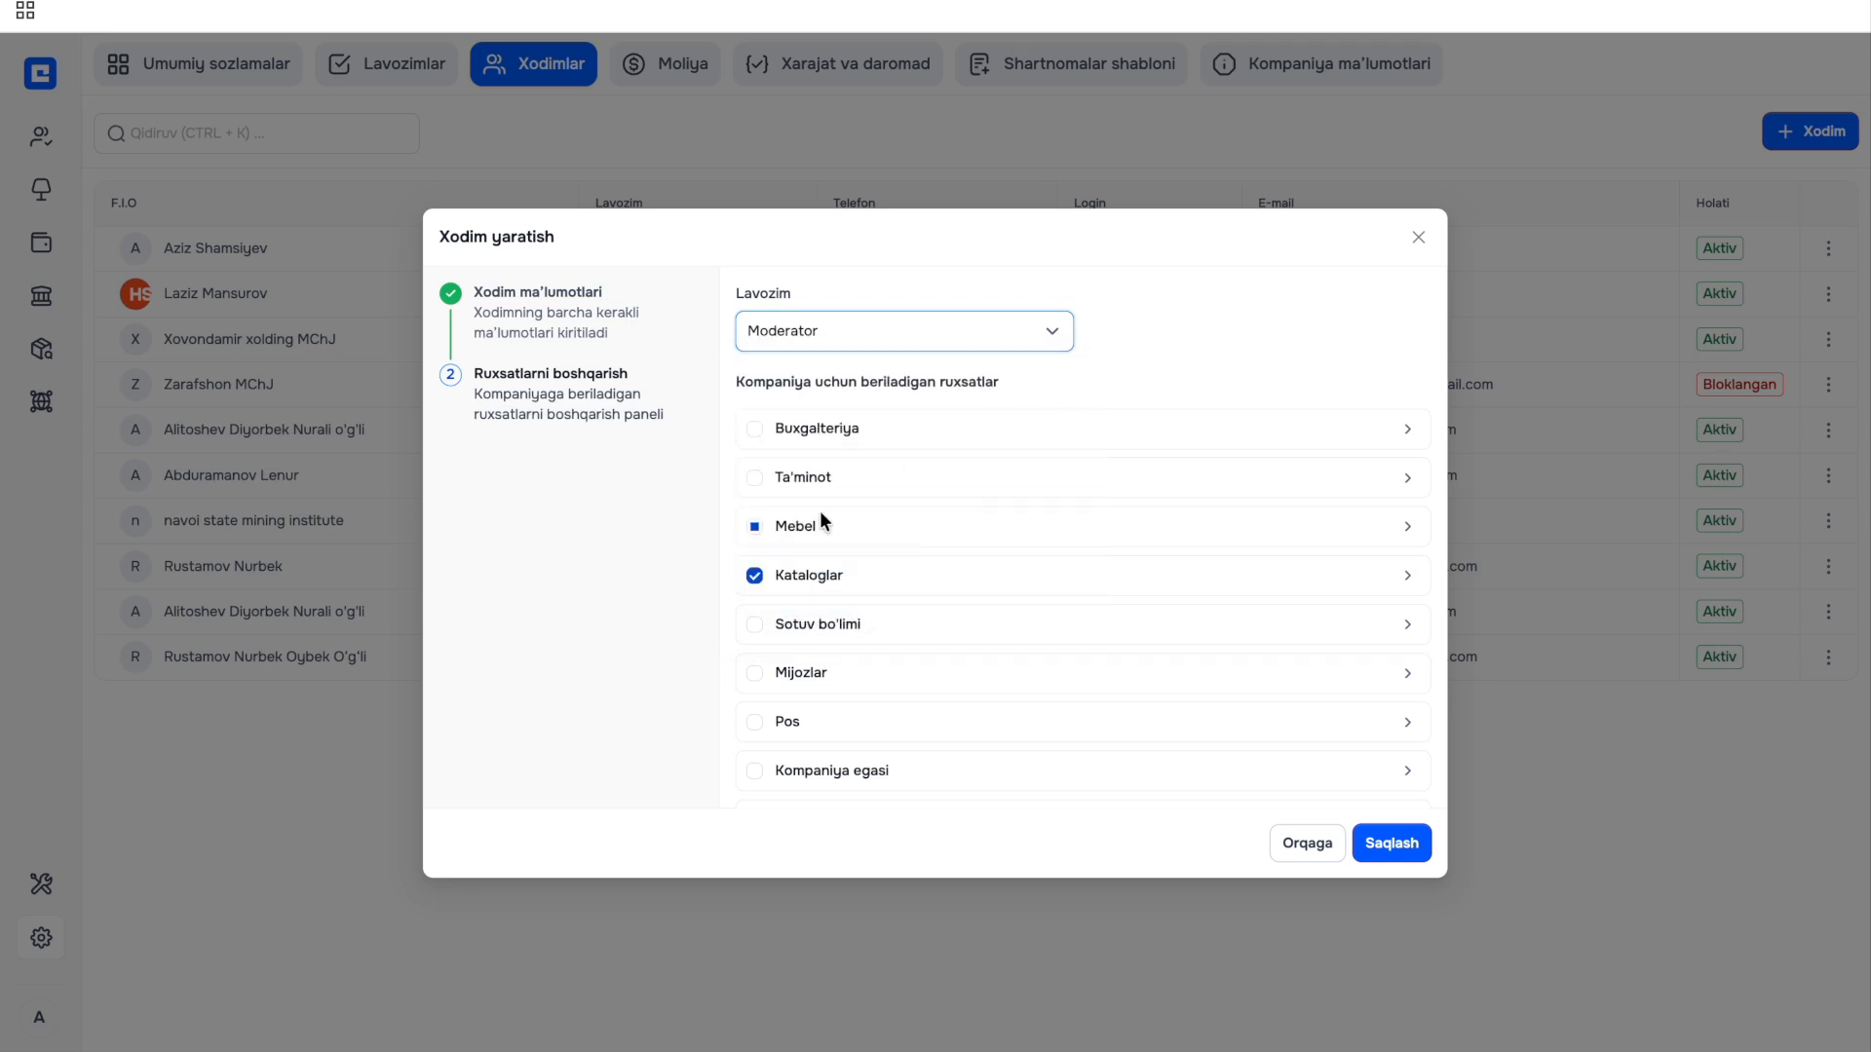
pyautogui.scroll(-3, 848, 630)
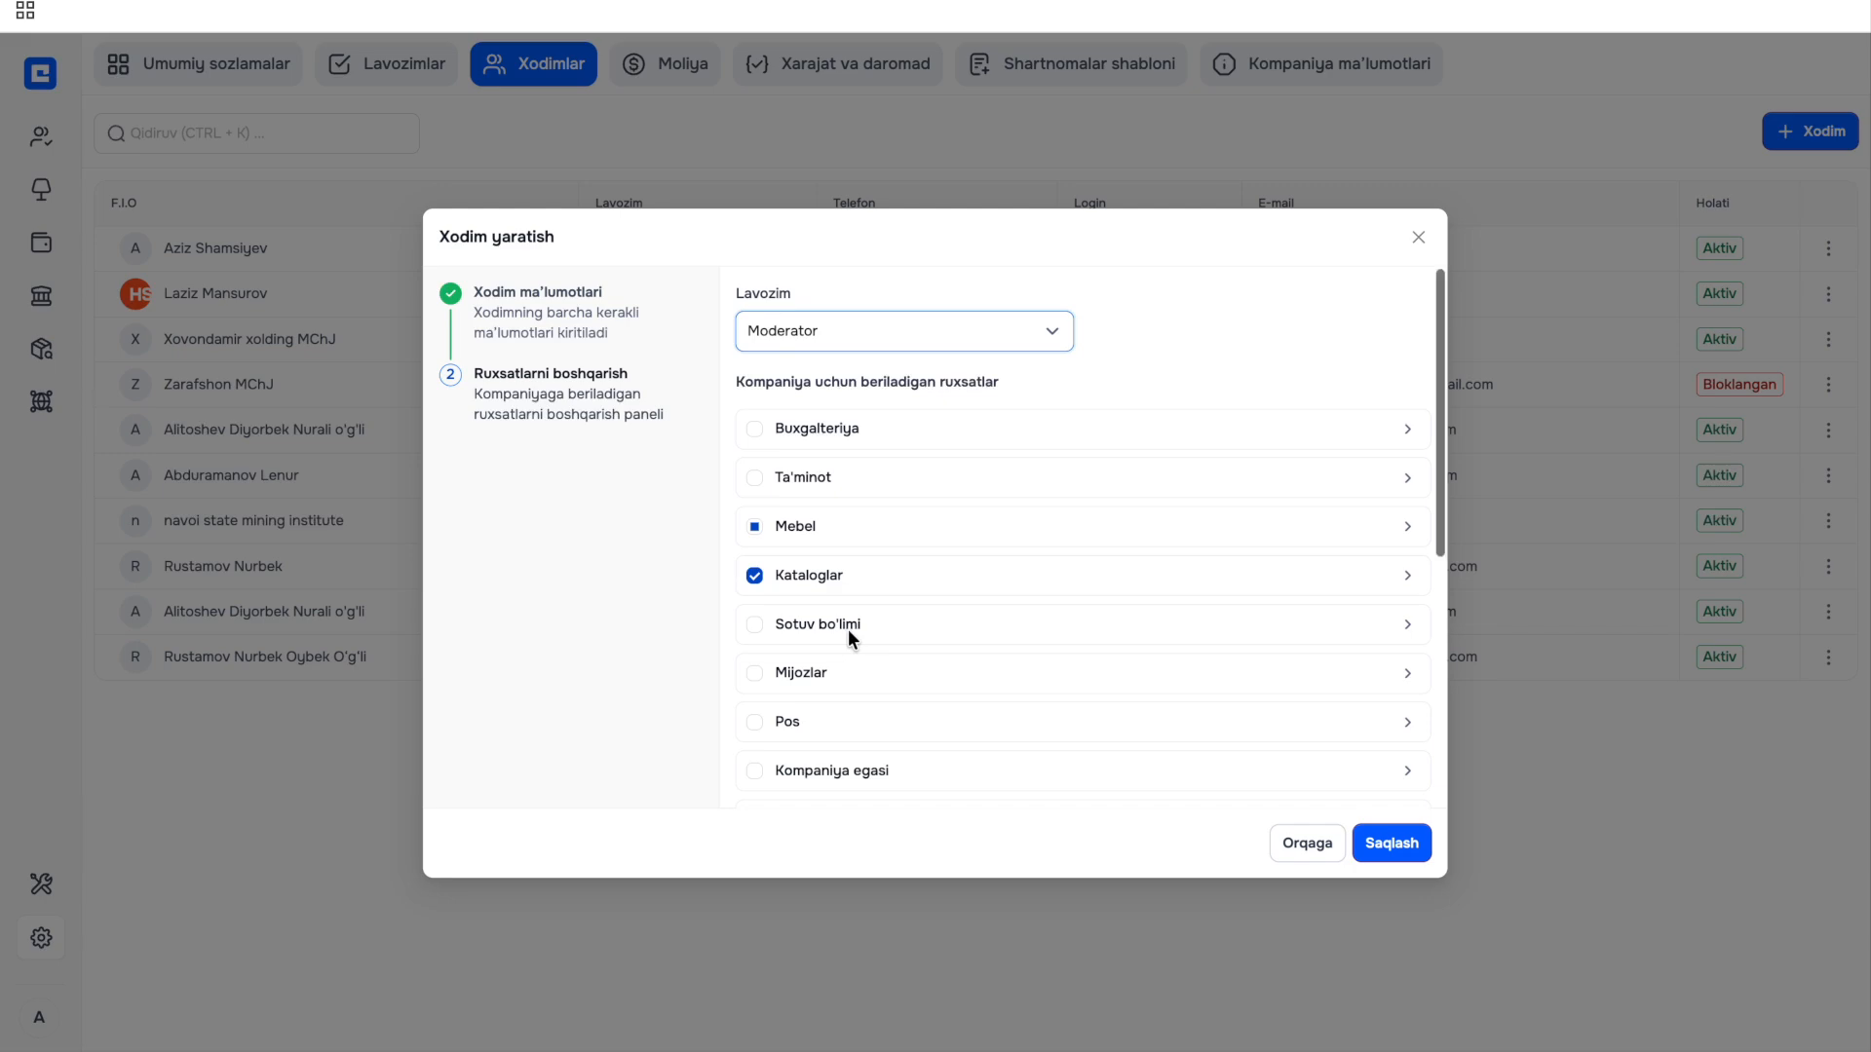
pyautogui.scroll(3, 848, 629)
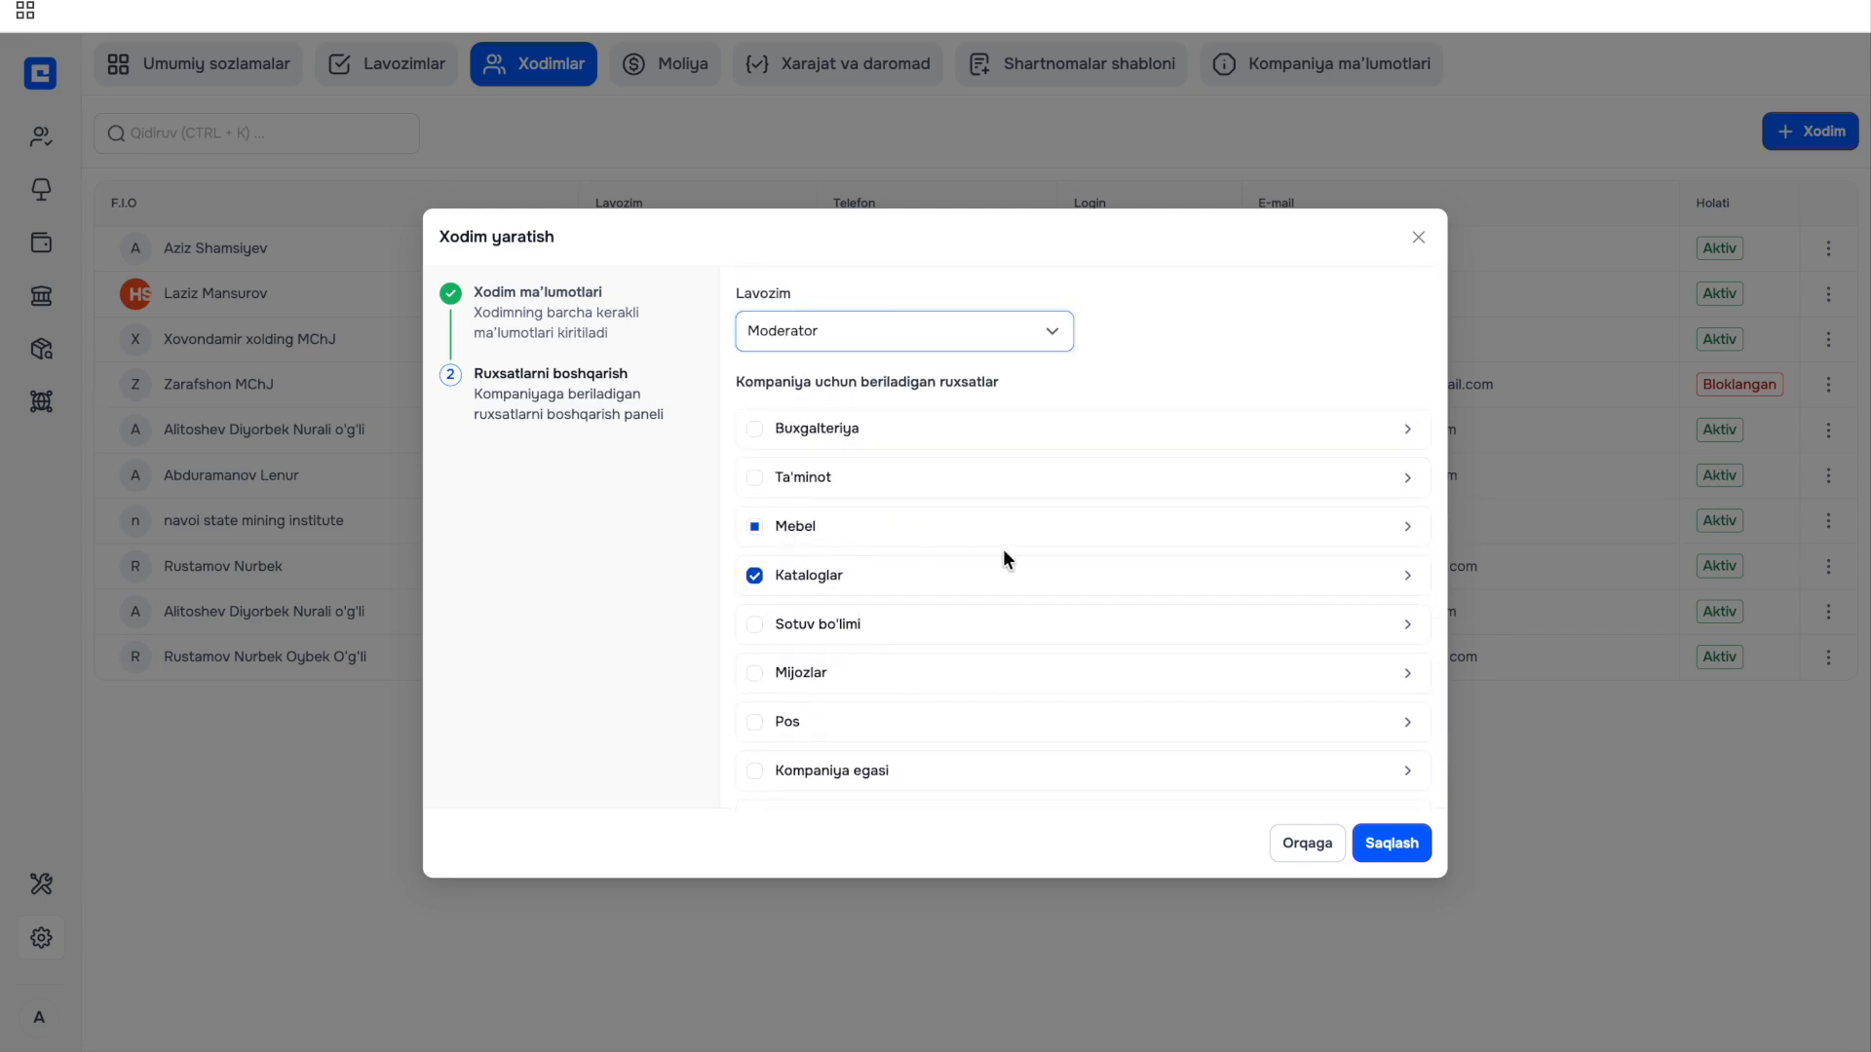
pyautogui.click(1400, 848)
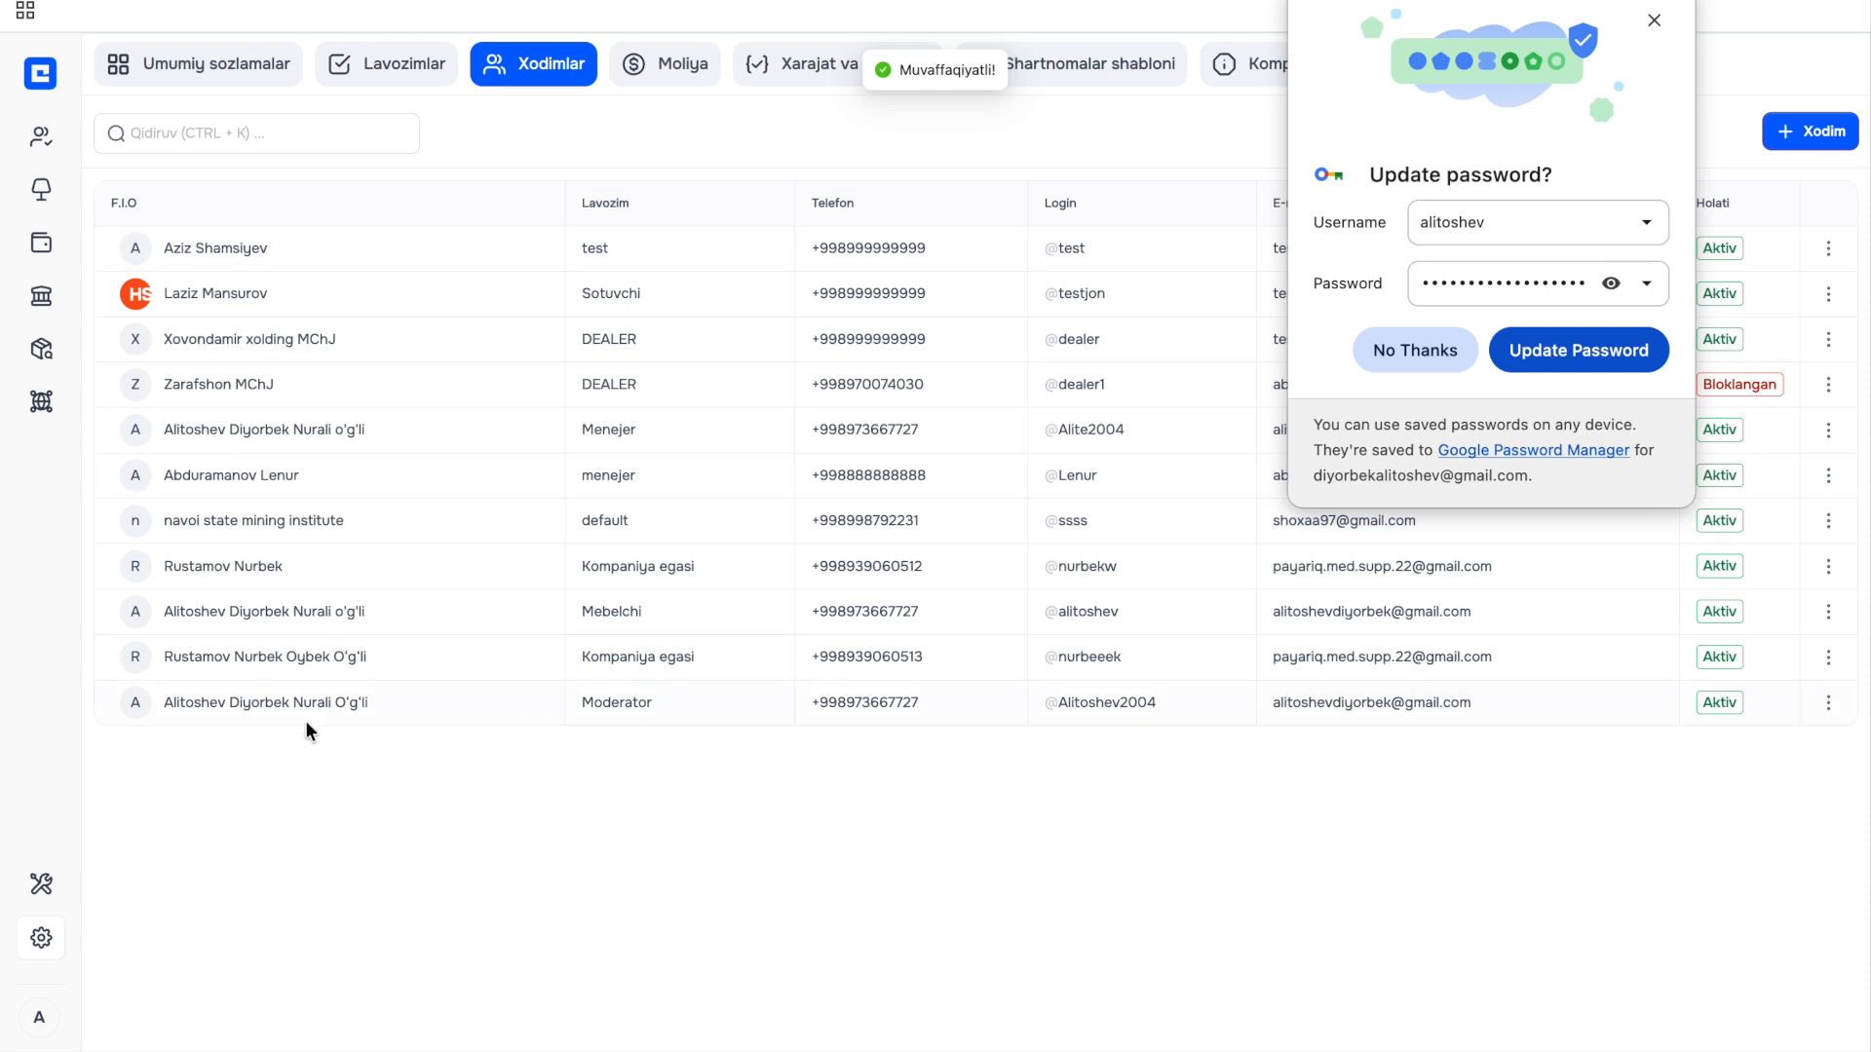
# Dismiss the browser's password-update prompt and re-save the new employee's details unchanged.
pyautogui.moveTo(150, 704); pyautogui.dragTo(425, 706)
pyautogui.click(436, 710)
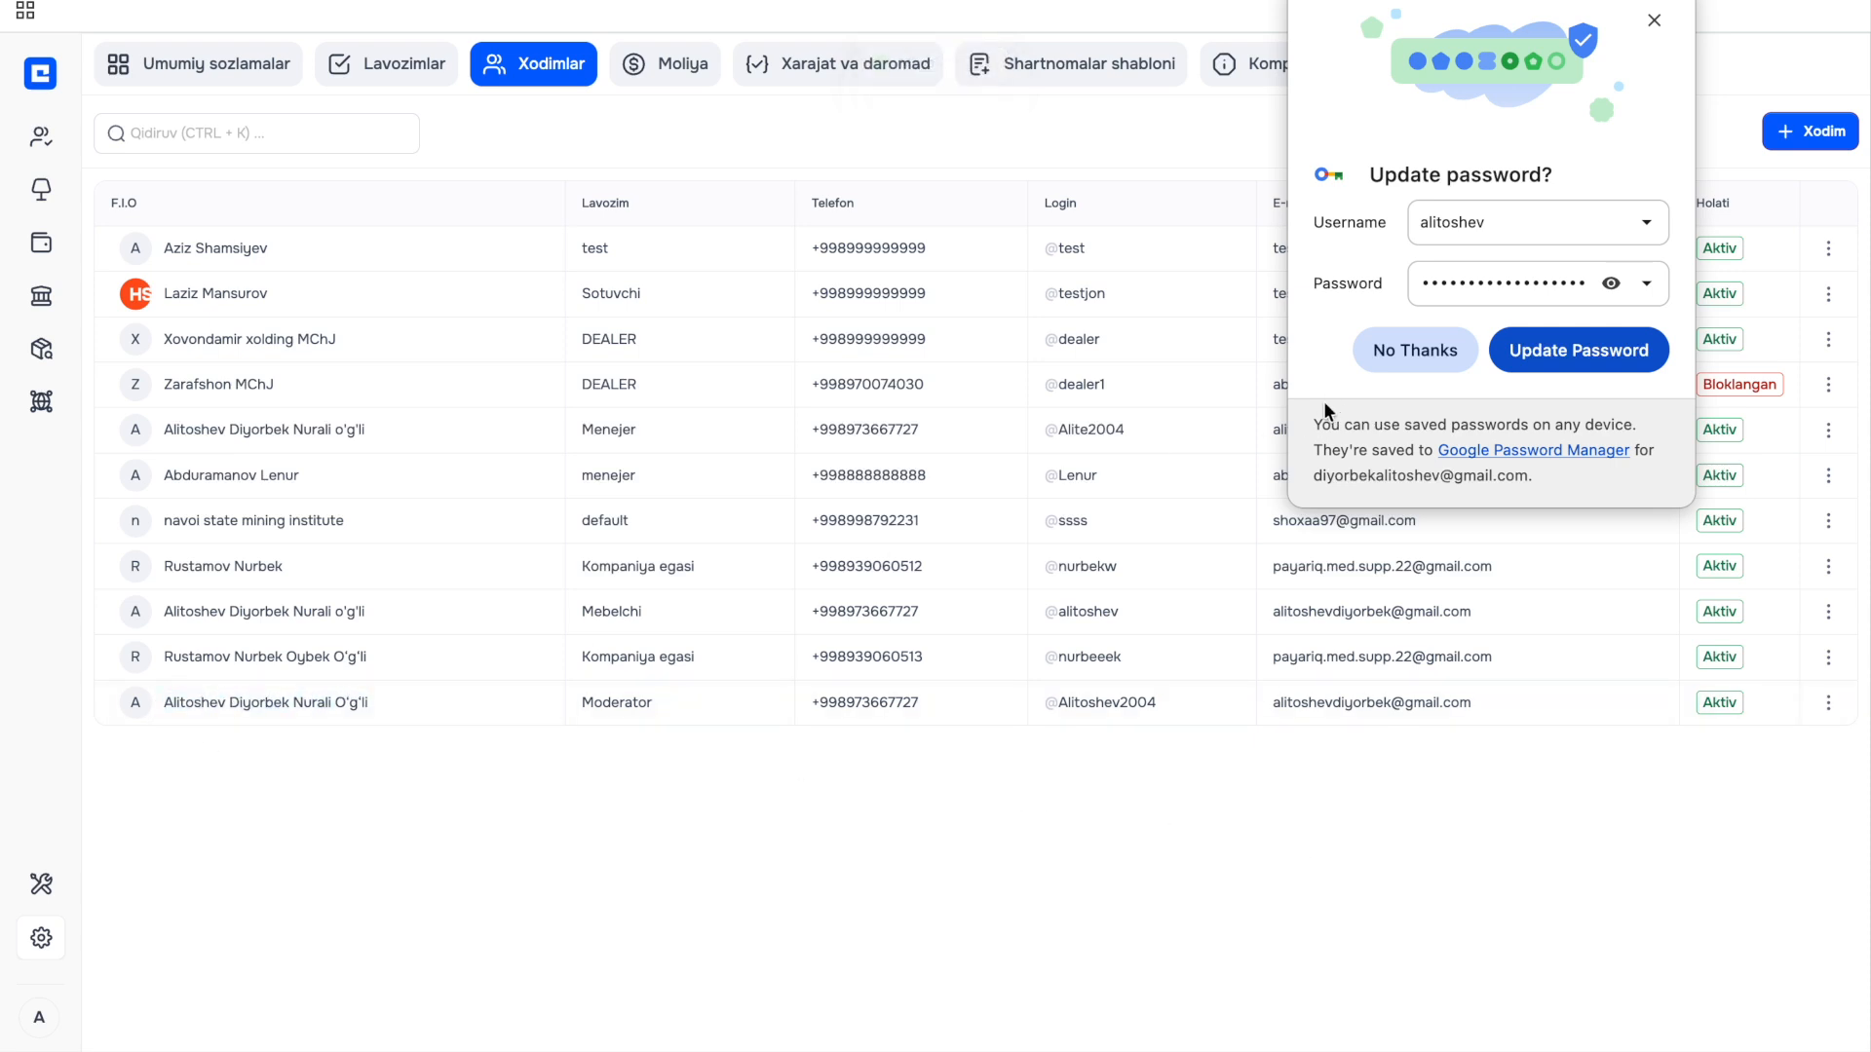
pyautogui.click(1404, 351)
pyautogui.click(1828, 703)
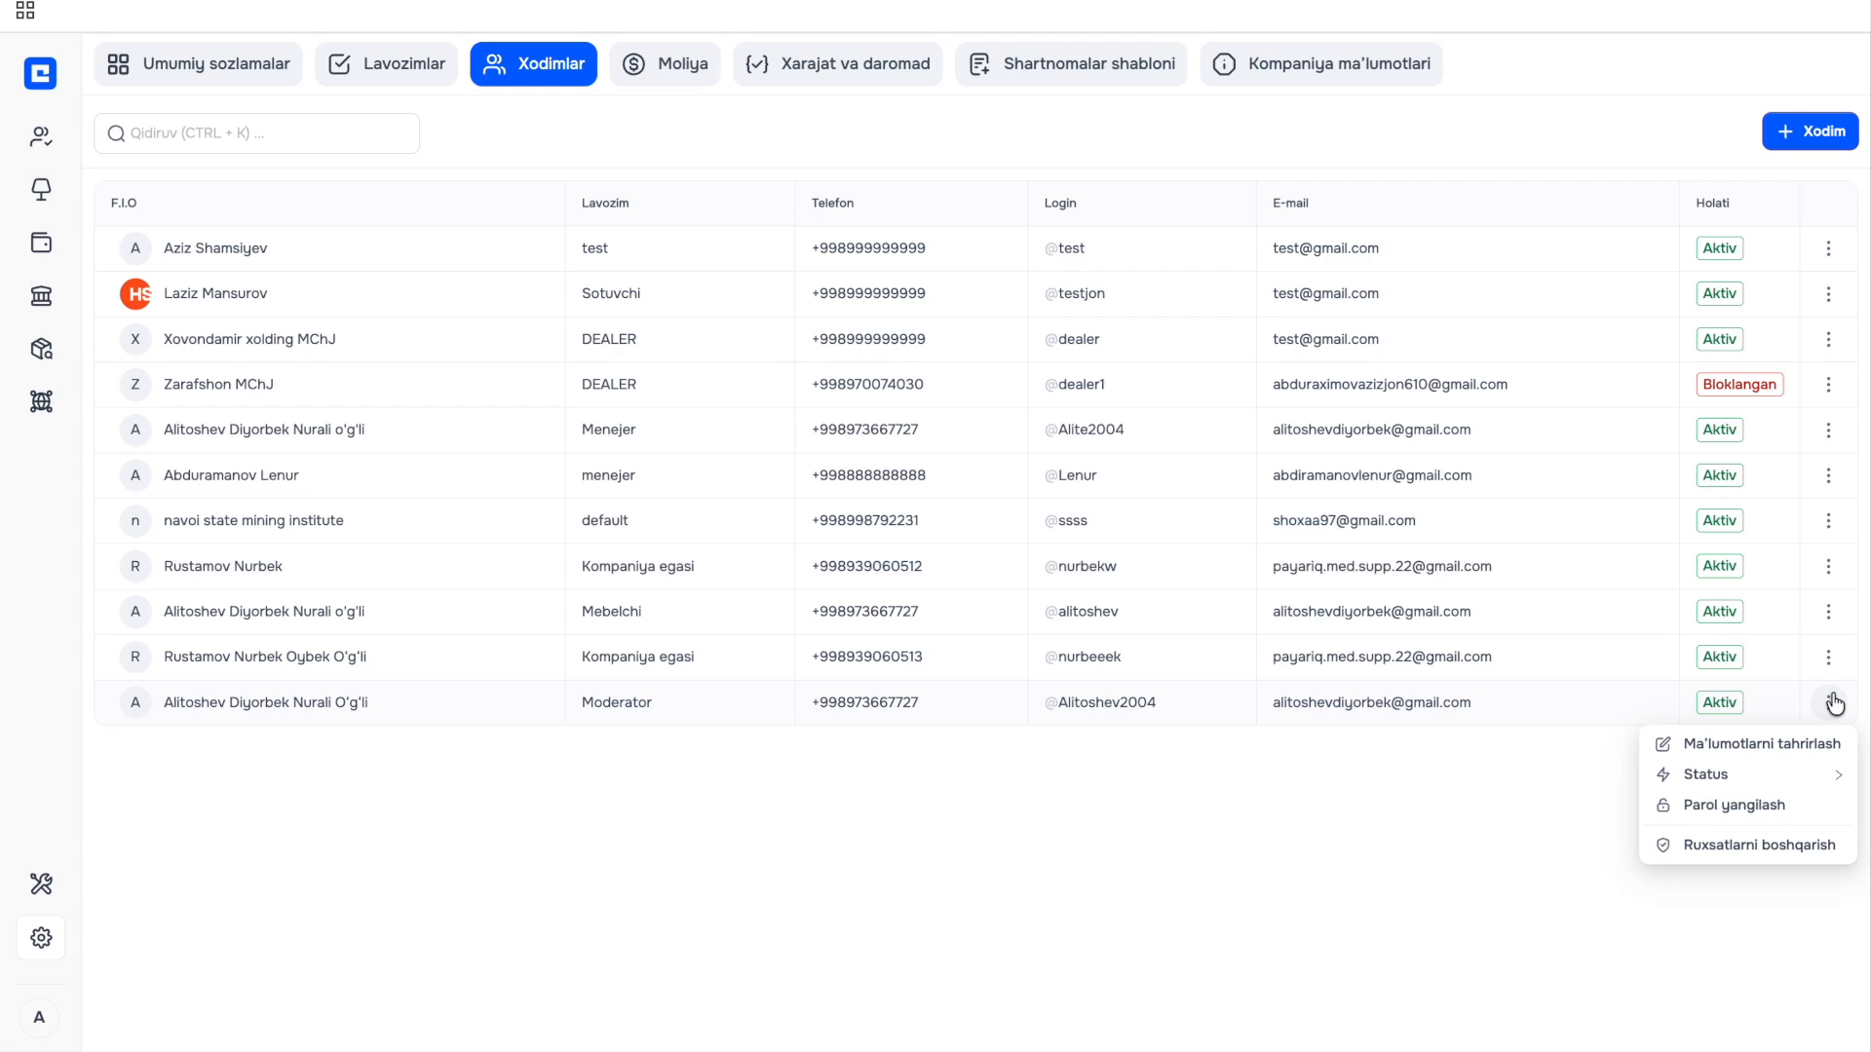
pyautogui.click(1809, 745)
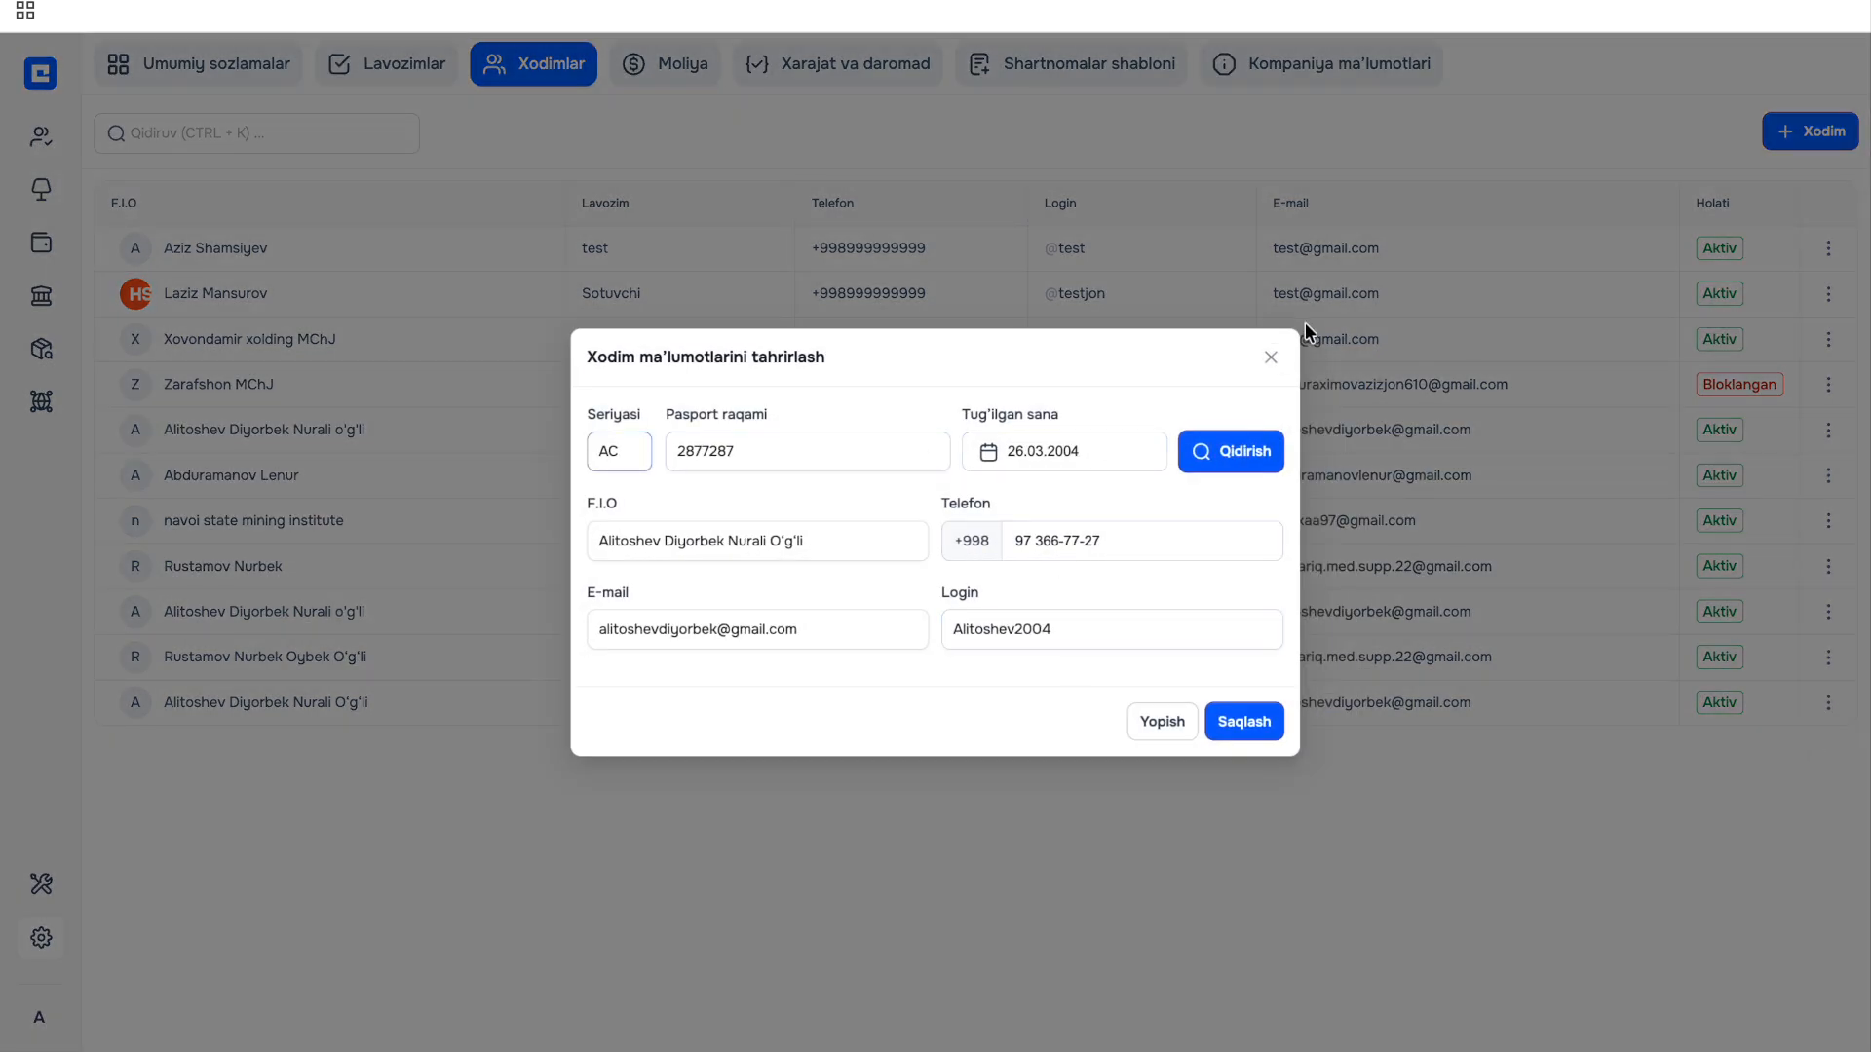
pyautogui.click(1242, 738)
# Block the new Moderator employee with Bloklash, then reactivate them so the status is Aktiv.
pyautogui.click(1834, 717)
pyautogui.moveTo(1765, 784)
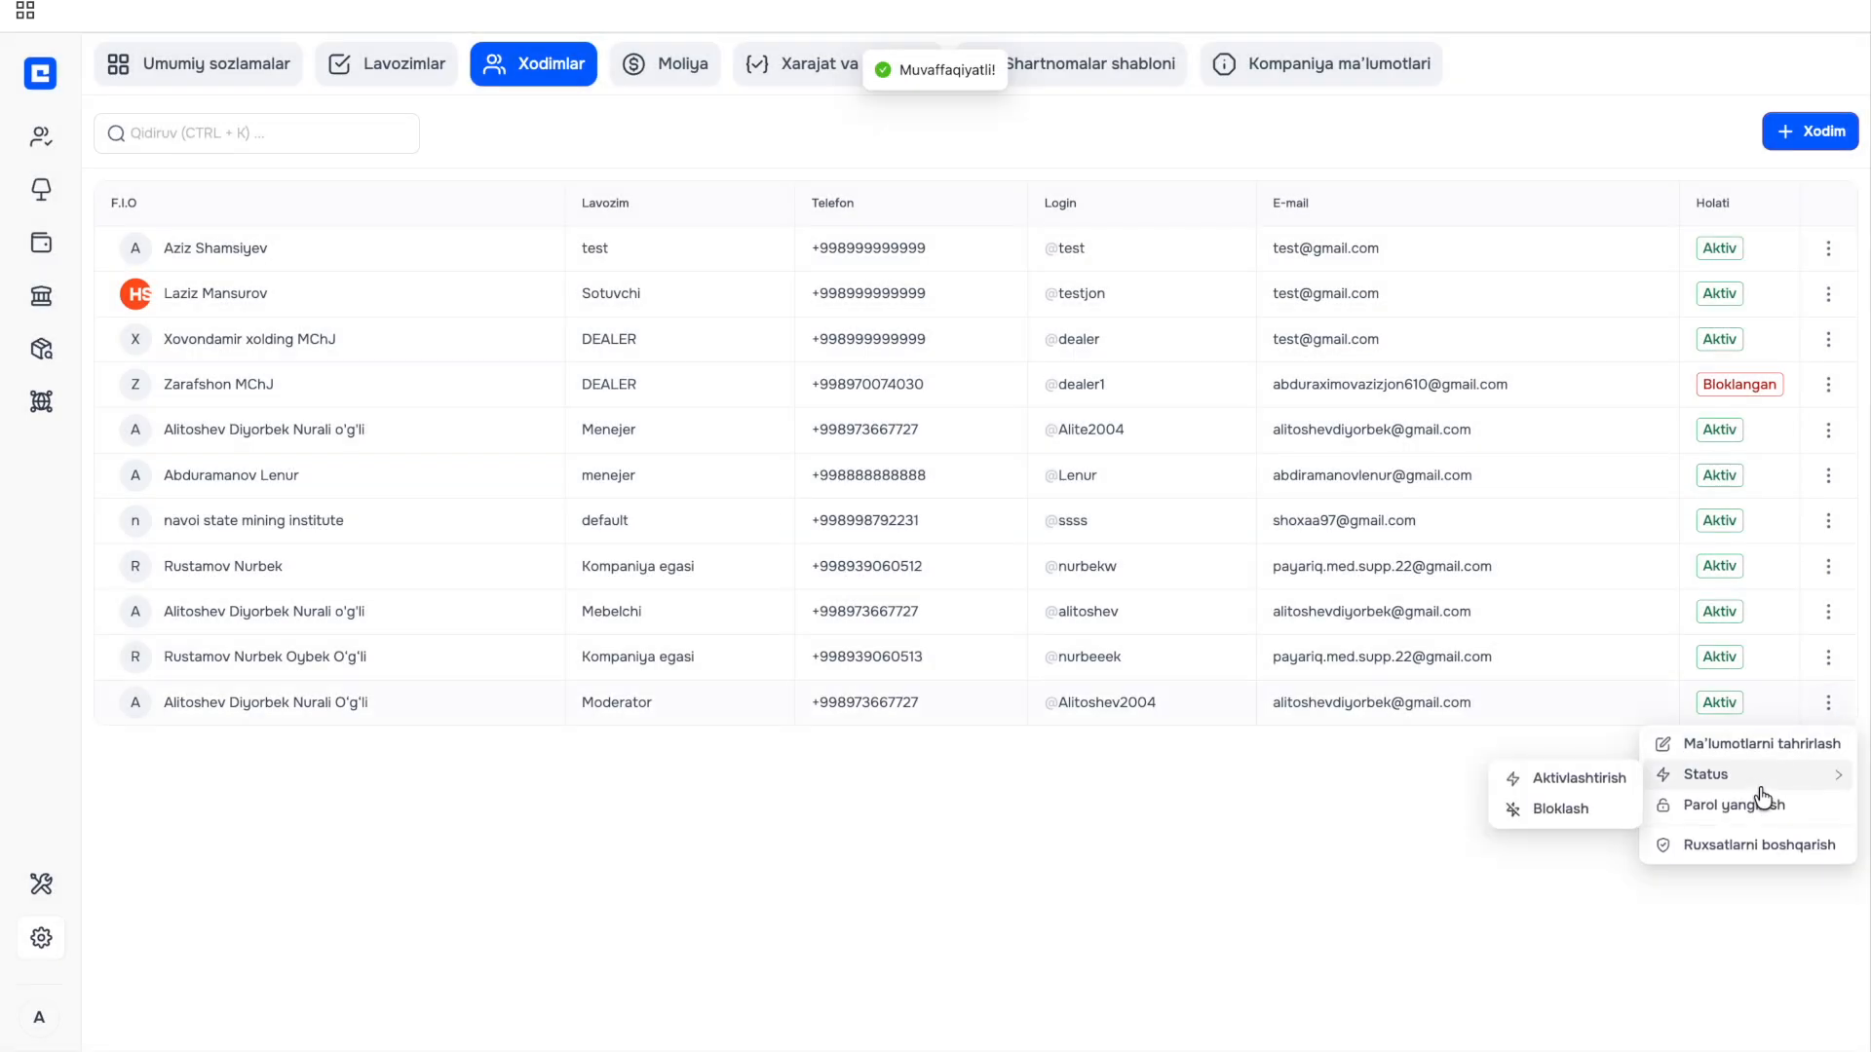
pyautogui.click(1574, 814)
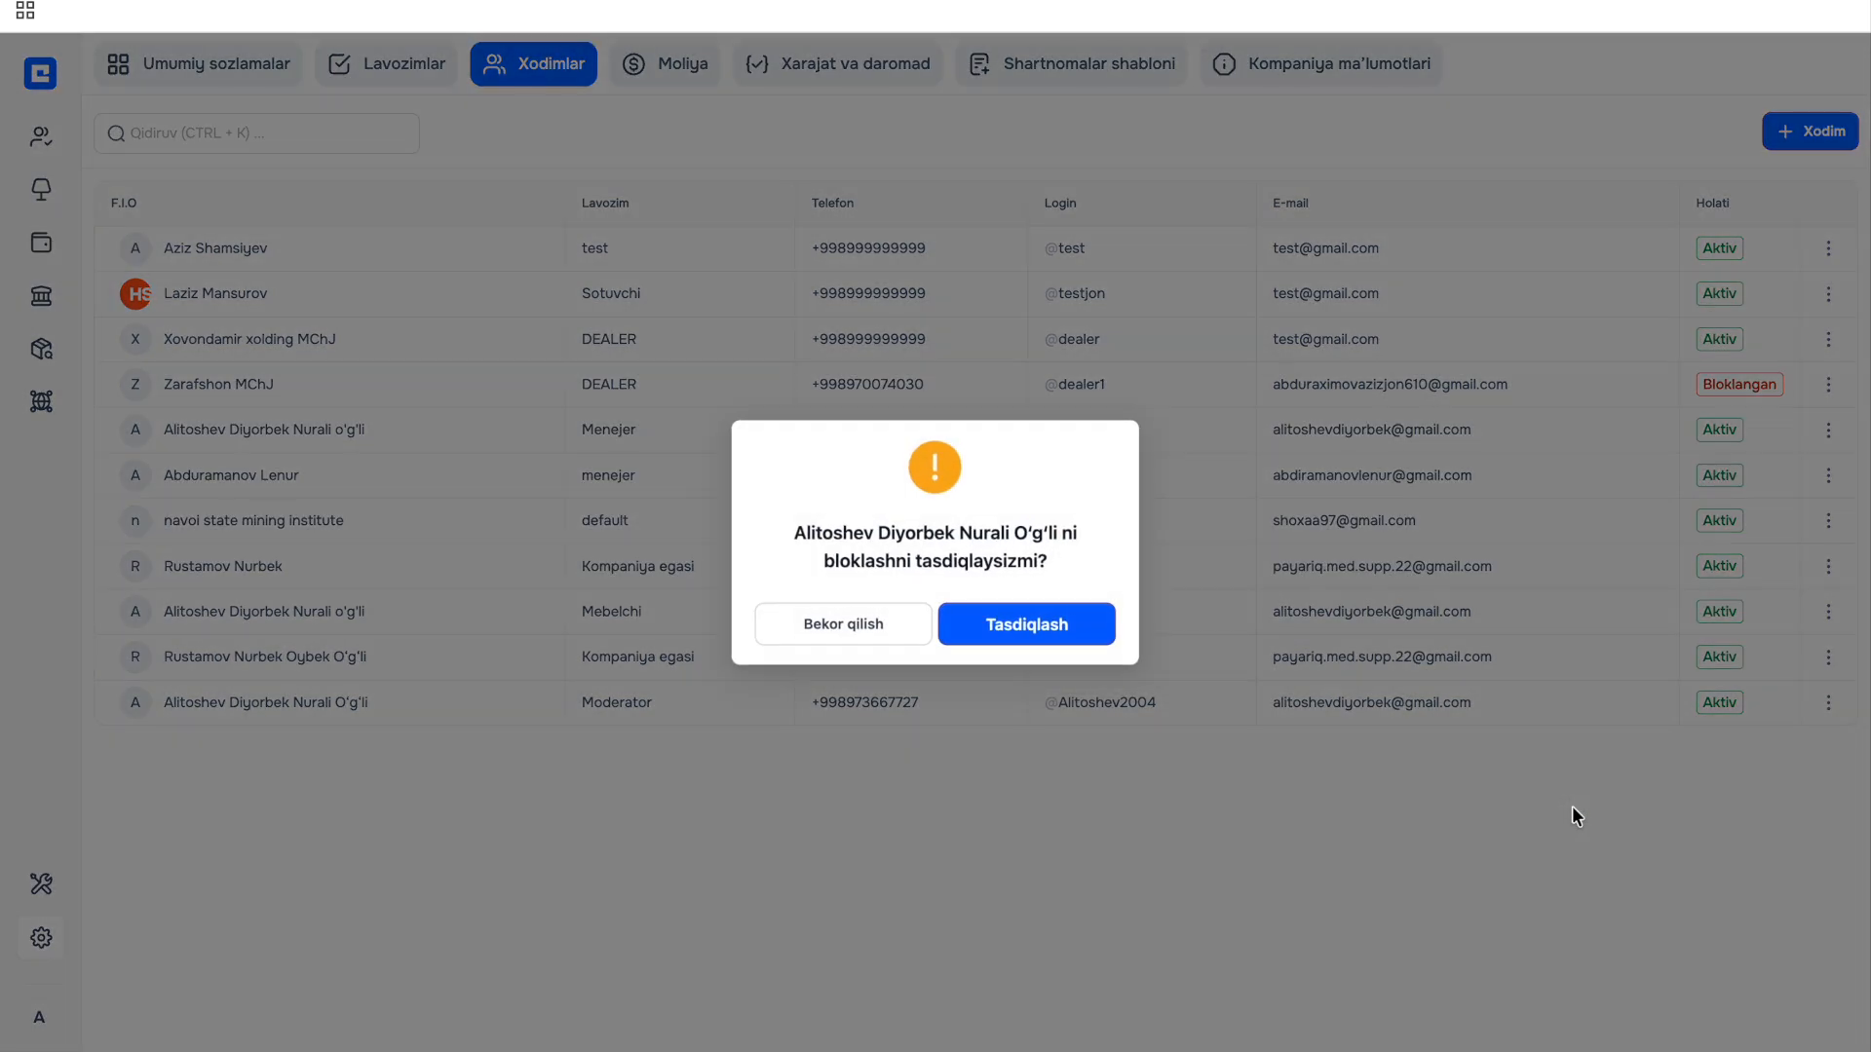
pyautogui.click(1111, 628)
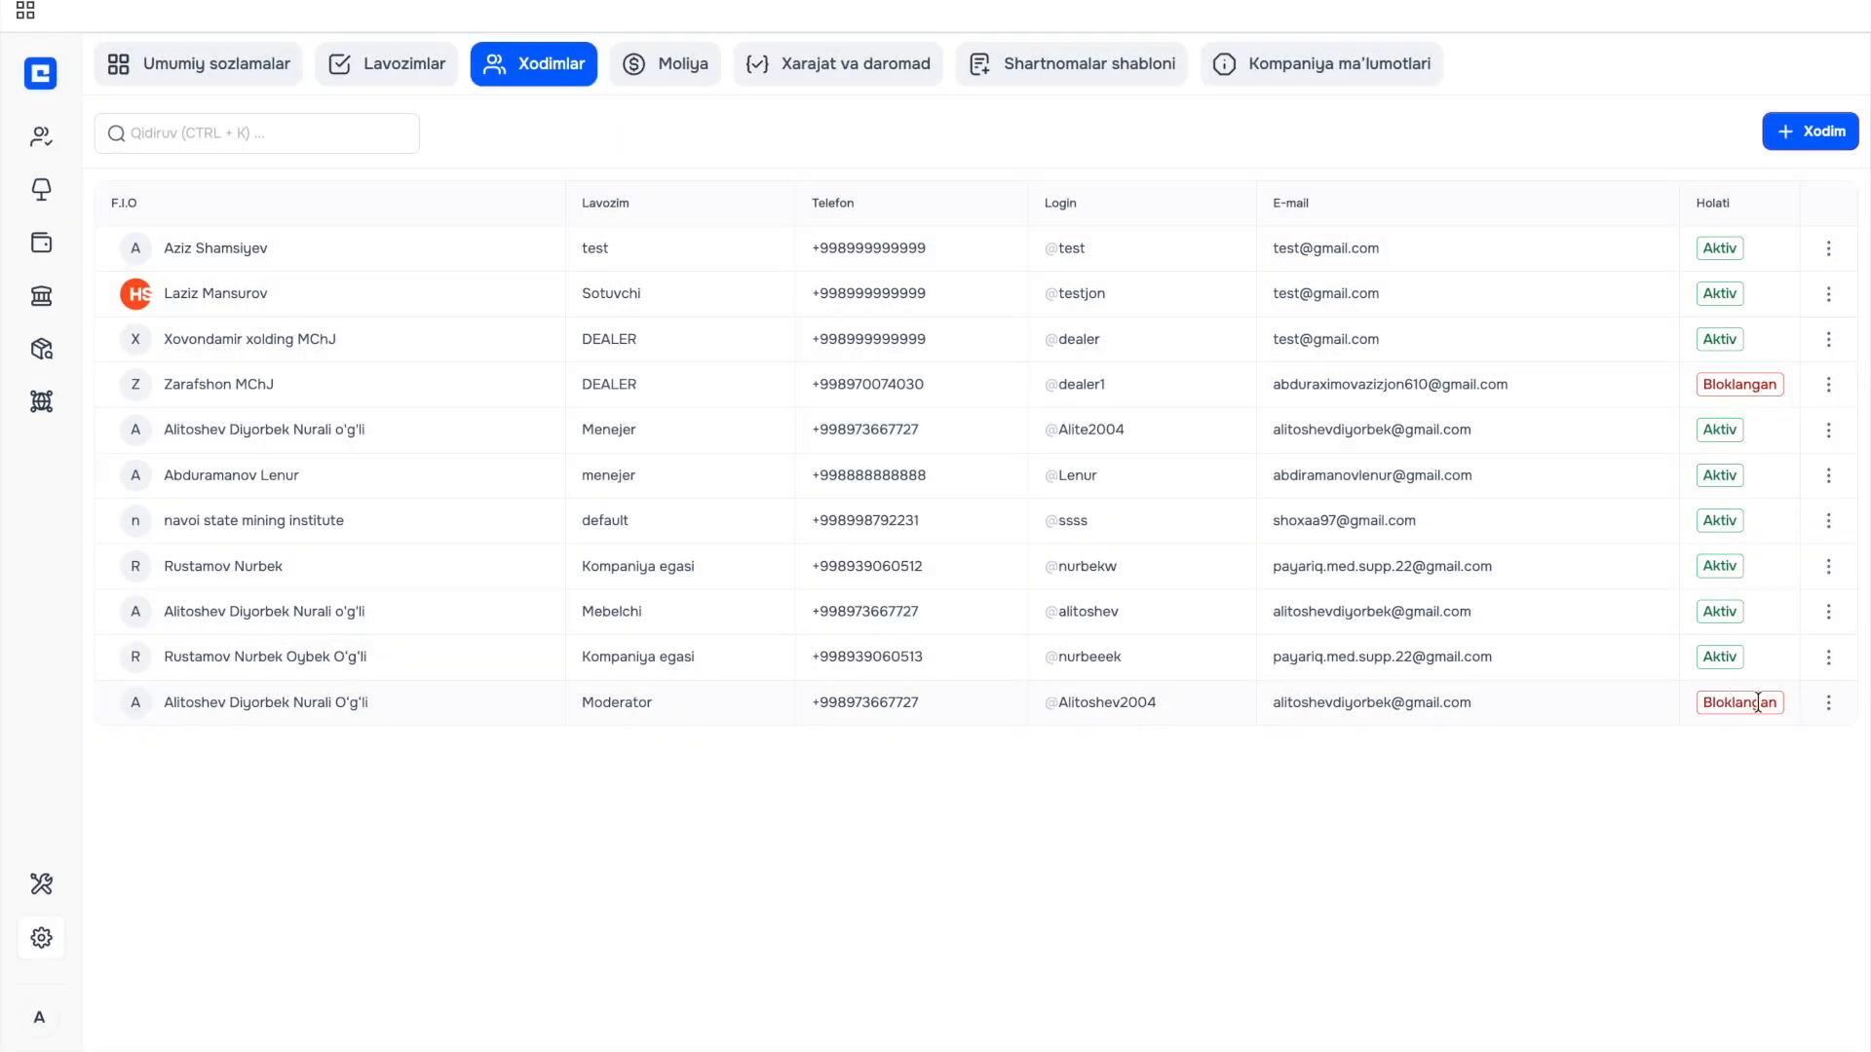
pyautogui.click(1831, 712)
pyautogui.click(1553, 776)
pyautogui.click(1067, 626)
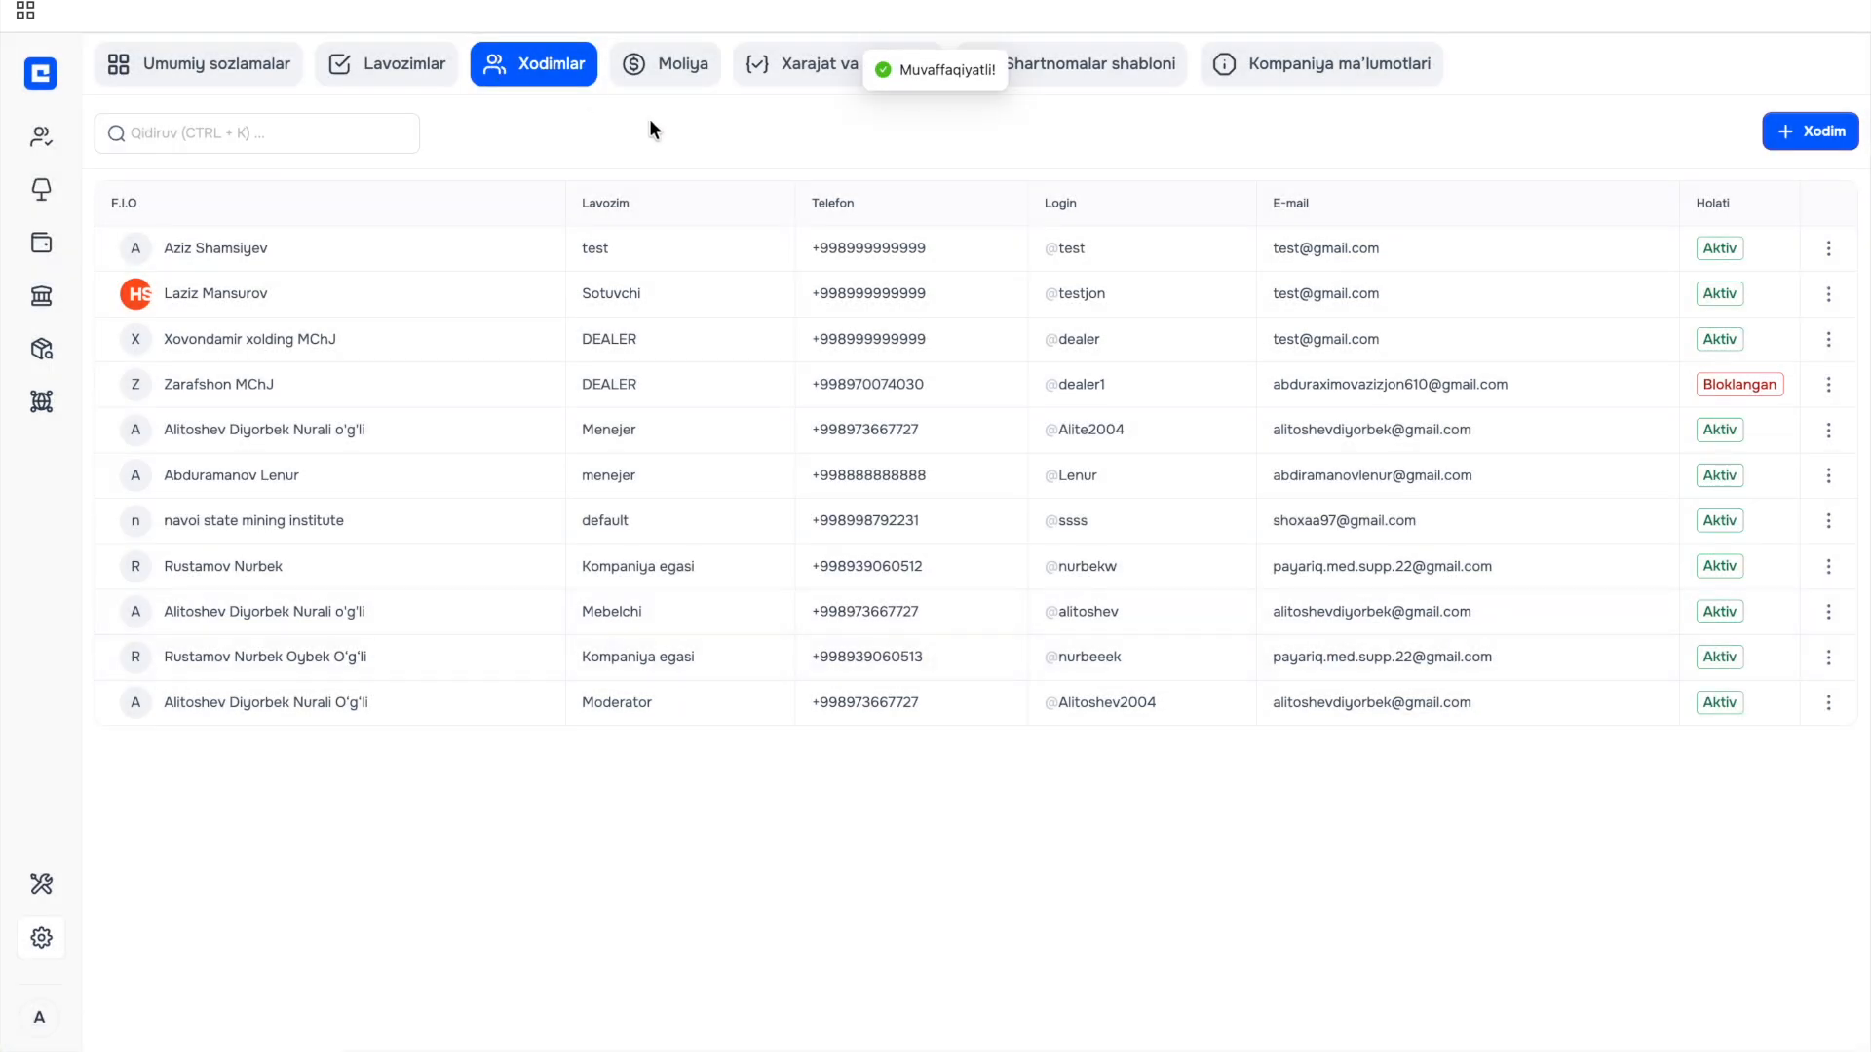
# Open Parol yangilash for the Moderator employee and close it, leaving the password unchanged.
pyautogui.click(1829, 704)
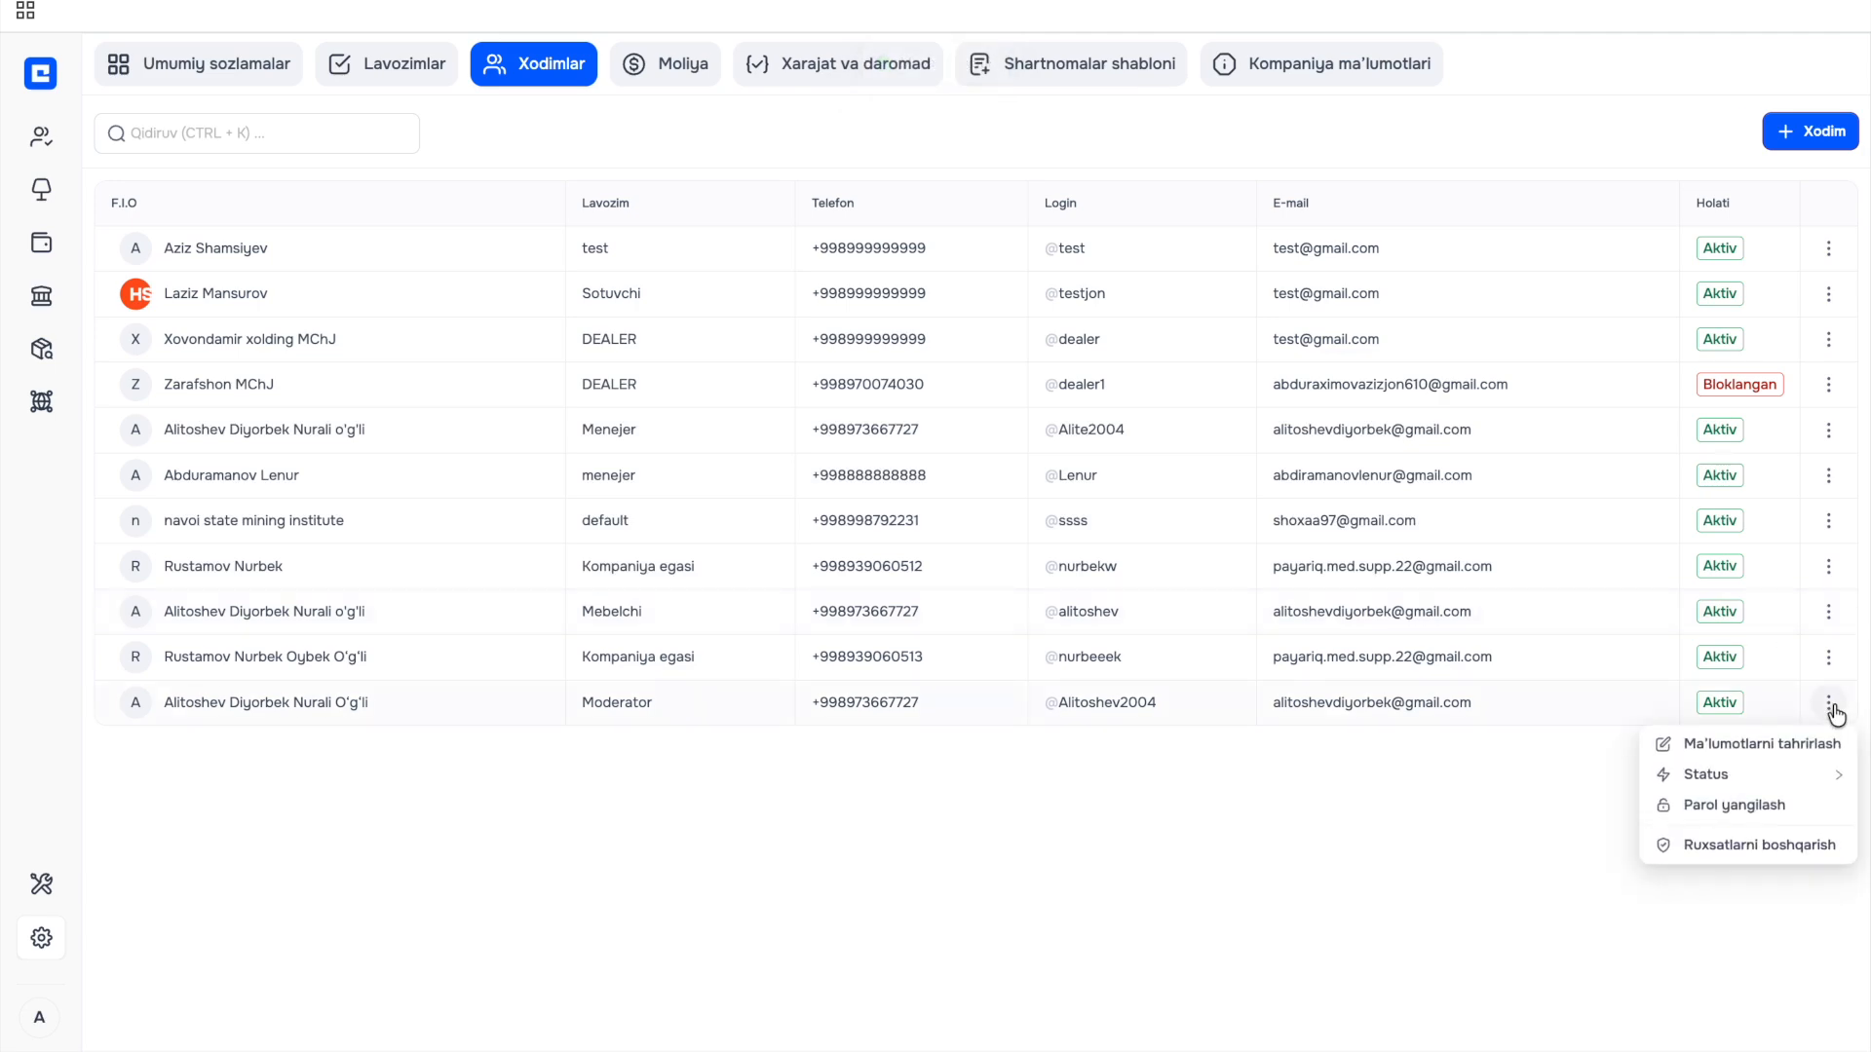
pyautogui.click(1798, 813)
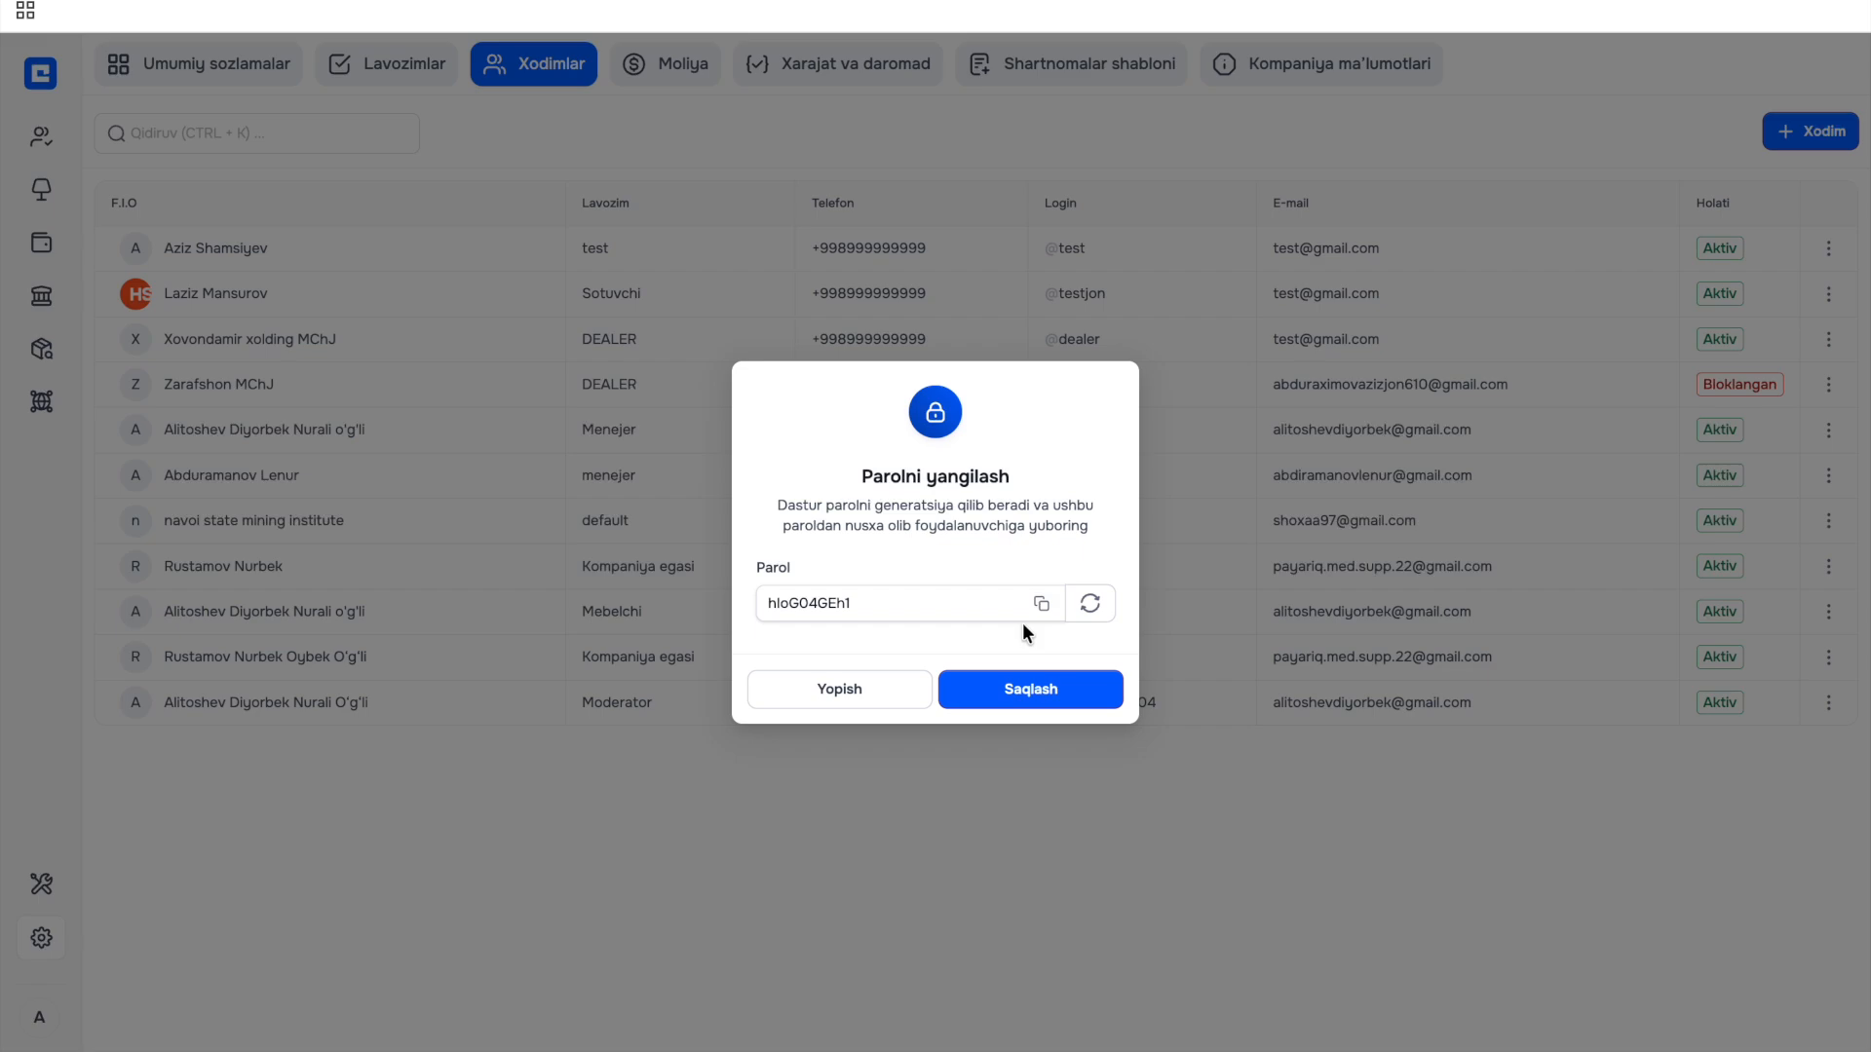
pyautogui.click(844, 689)
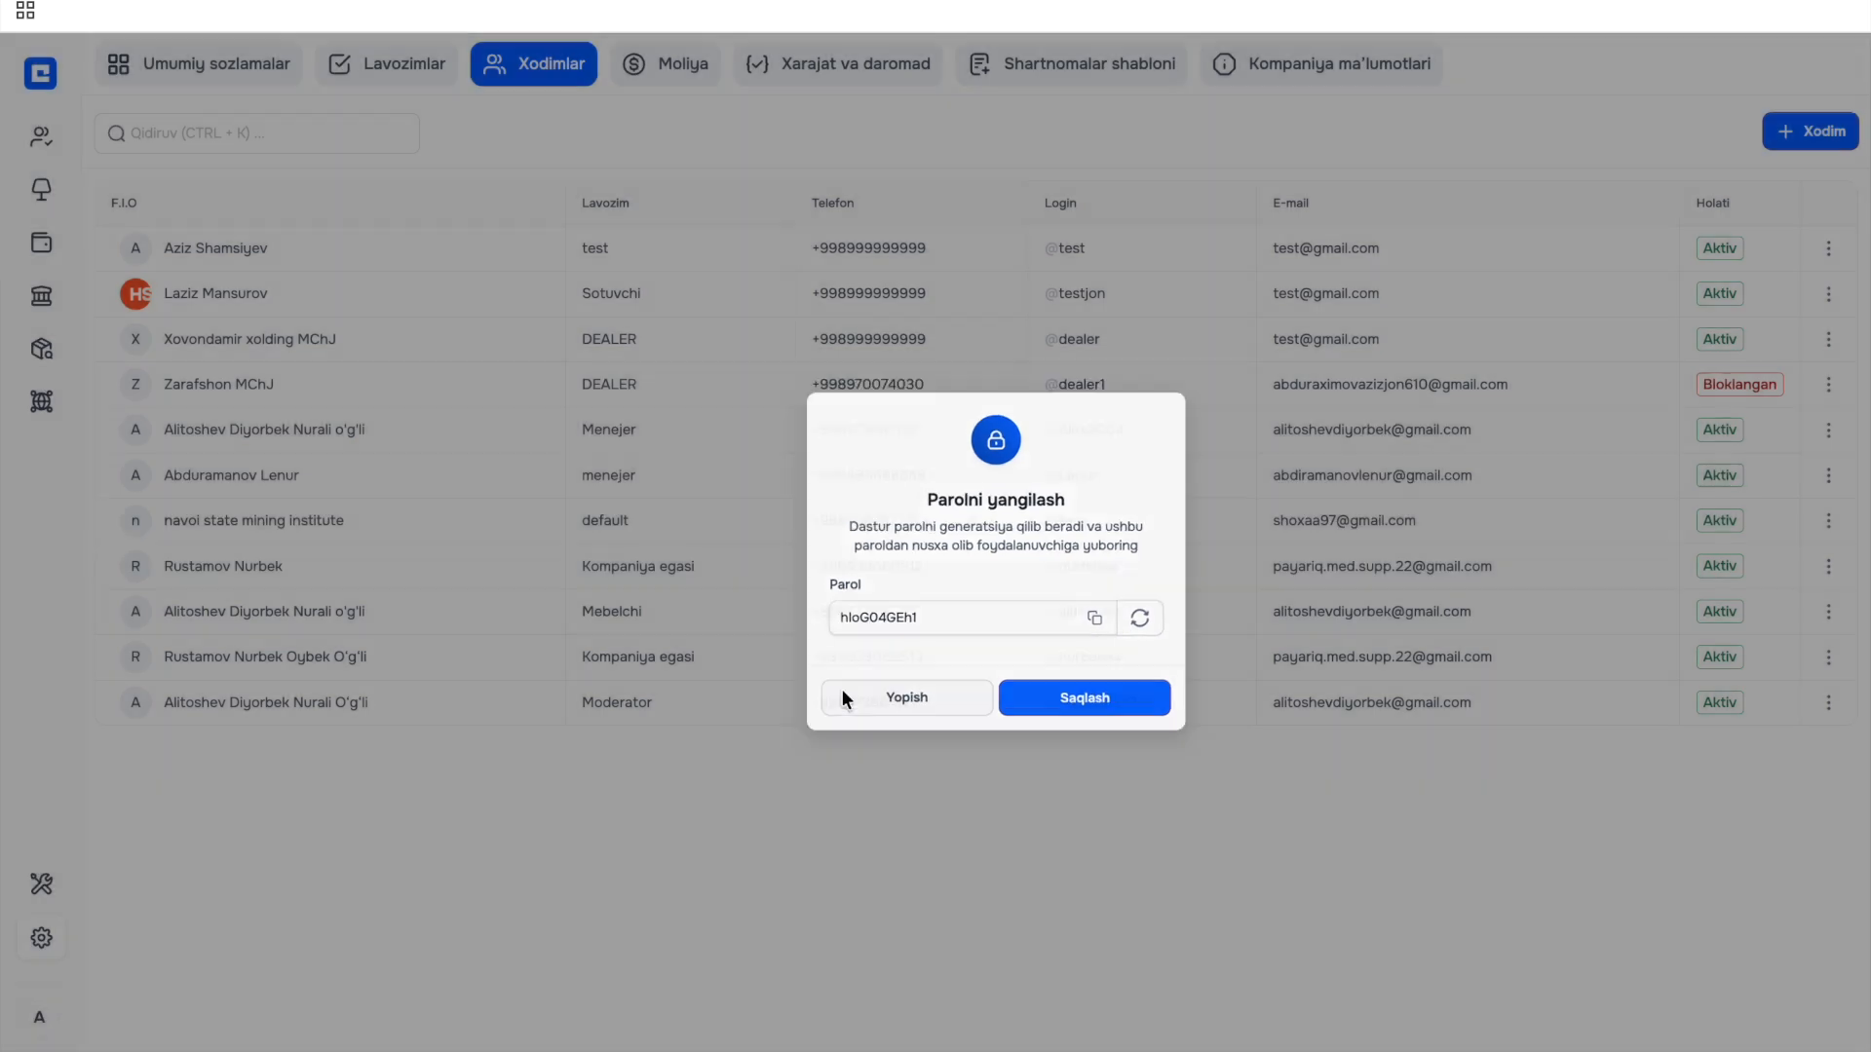
# Save the Moderator employee's access permissions in Ruxsatlarni boshqarish.
pyautogui.click(1827, 708)
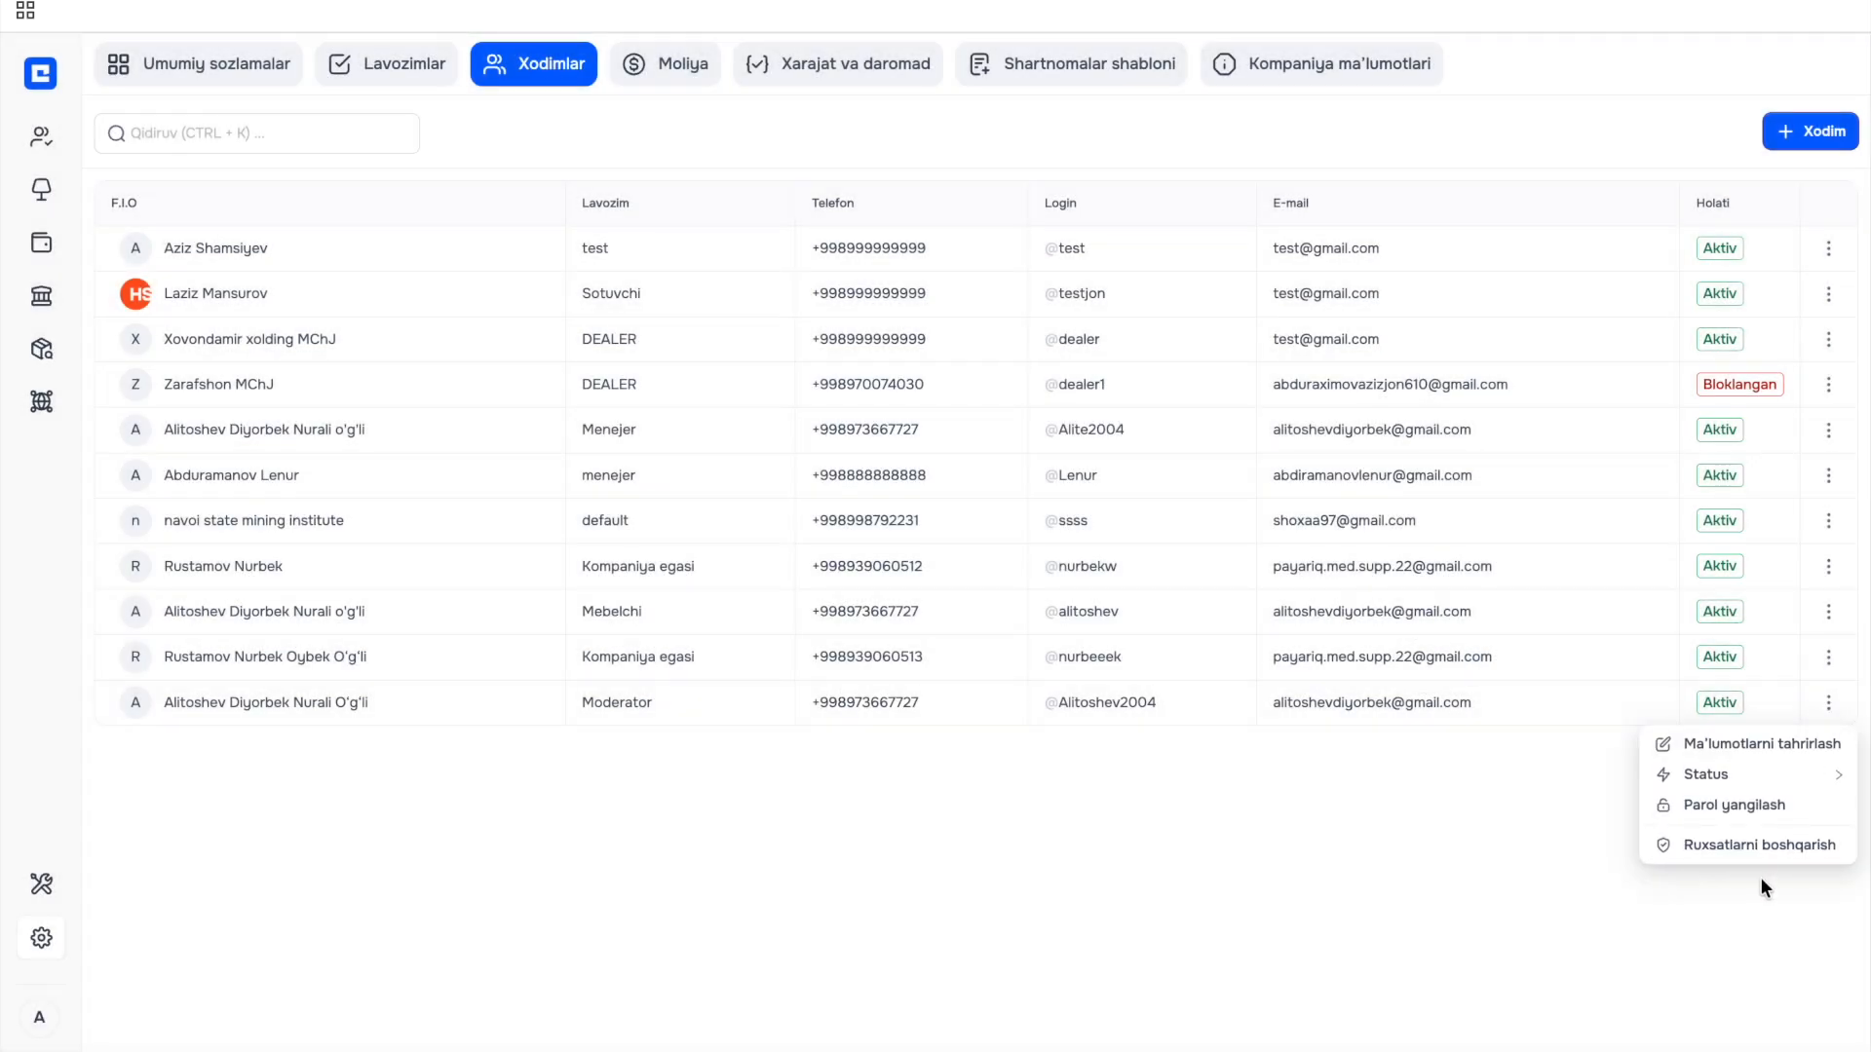
pyautogui.click(1765, 845)
pyautogui.scroll(-2, 1061, 558)
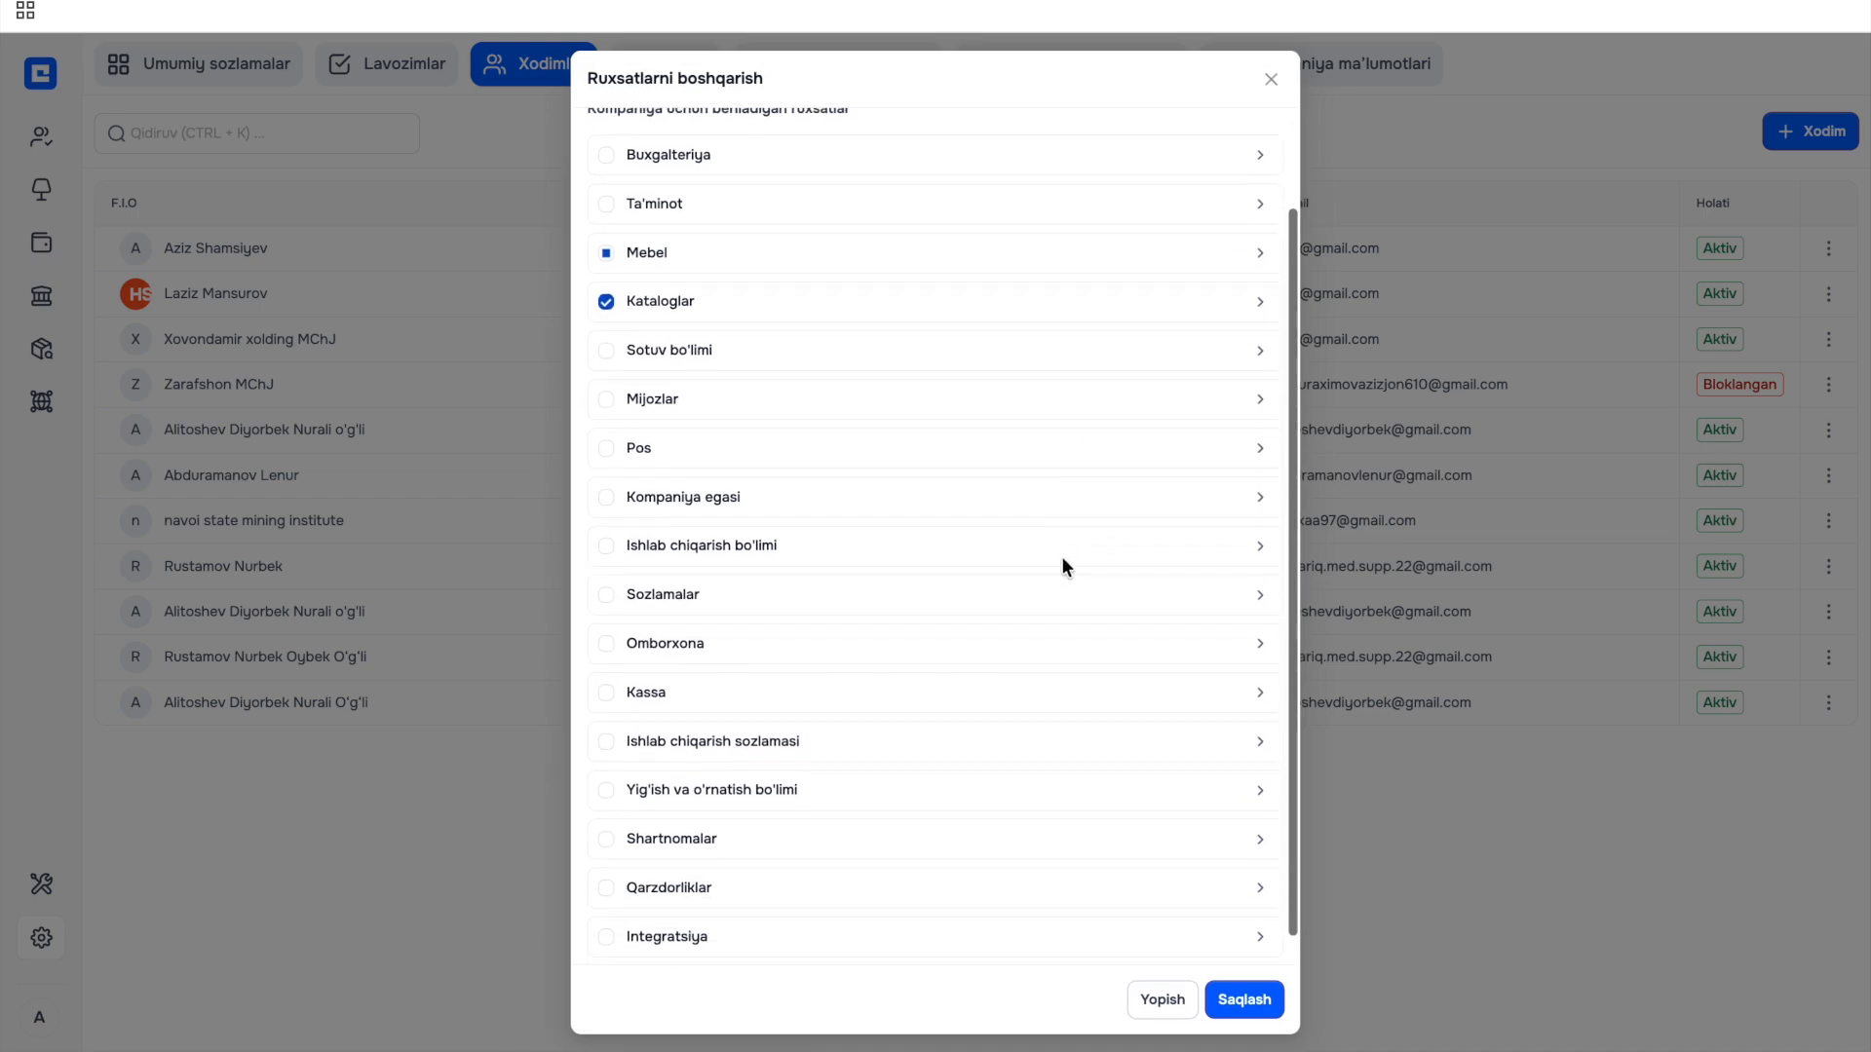
pyautogui.click(1242, 1001)
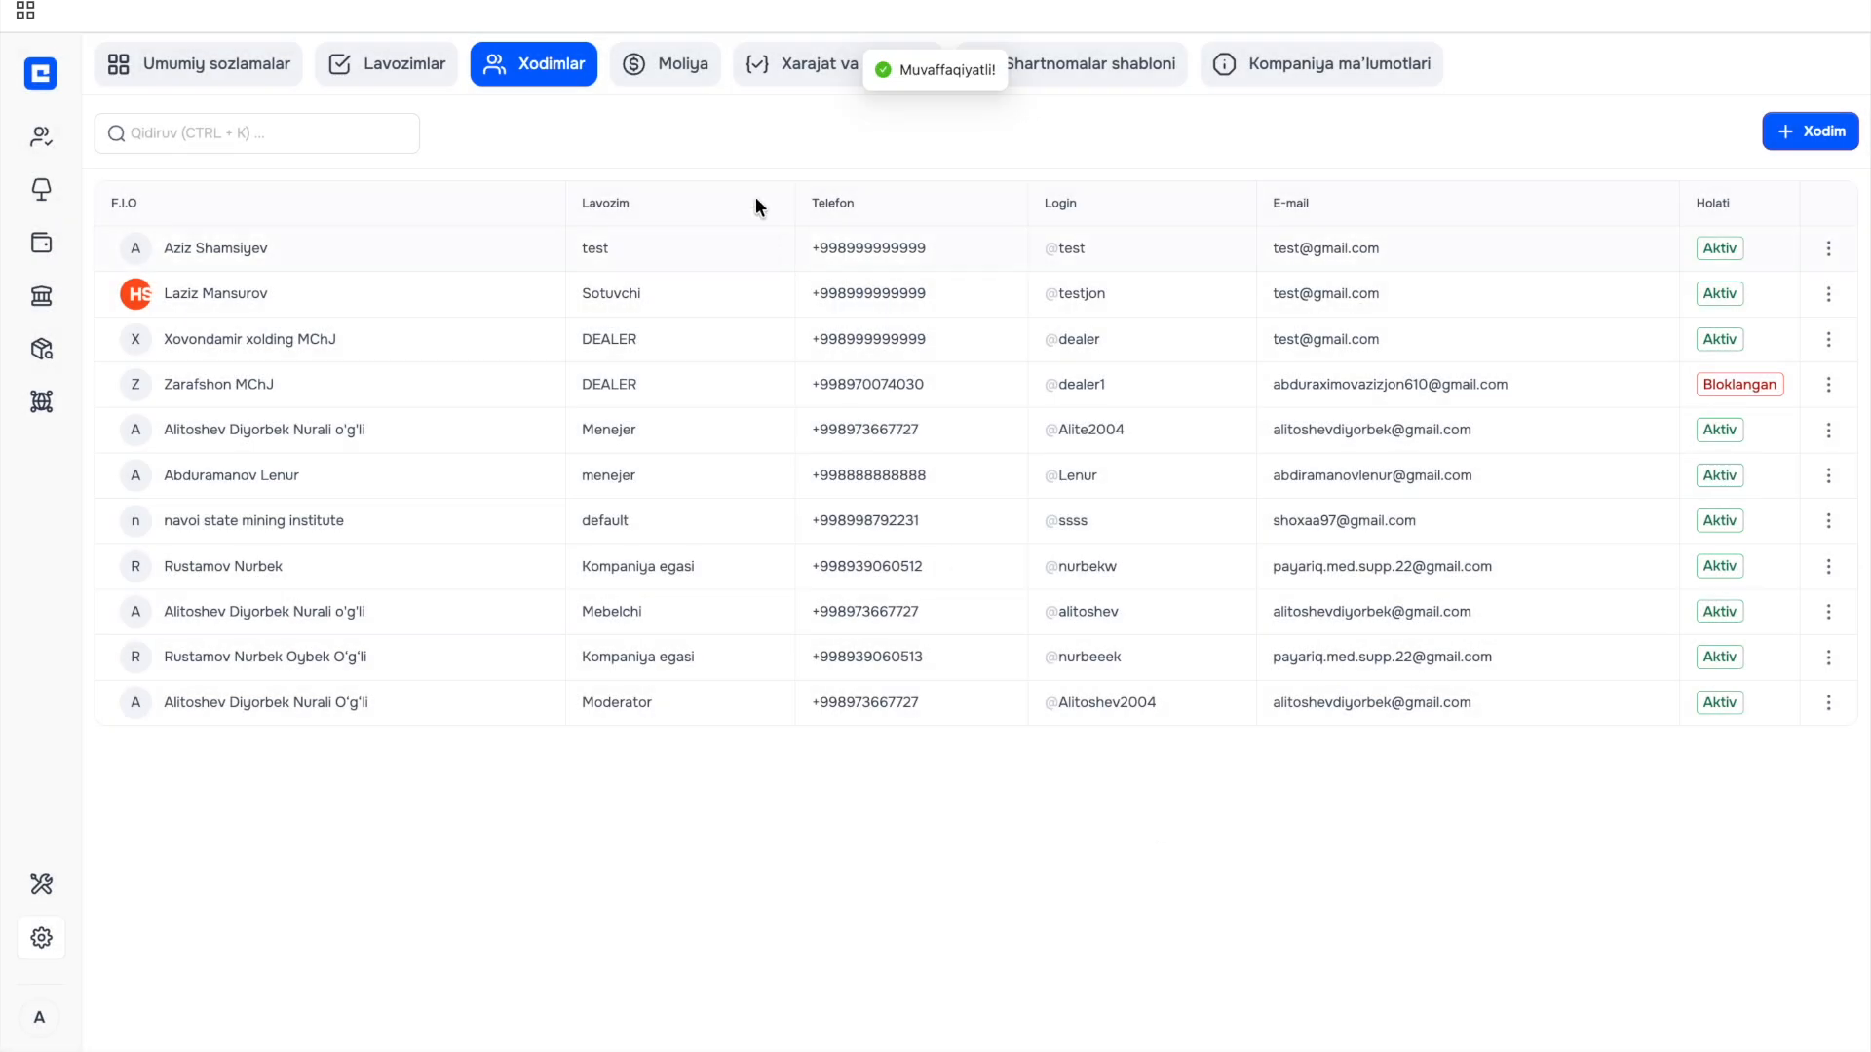
pyautogui.click(671, 70)
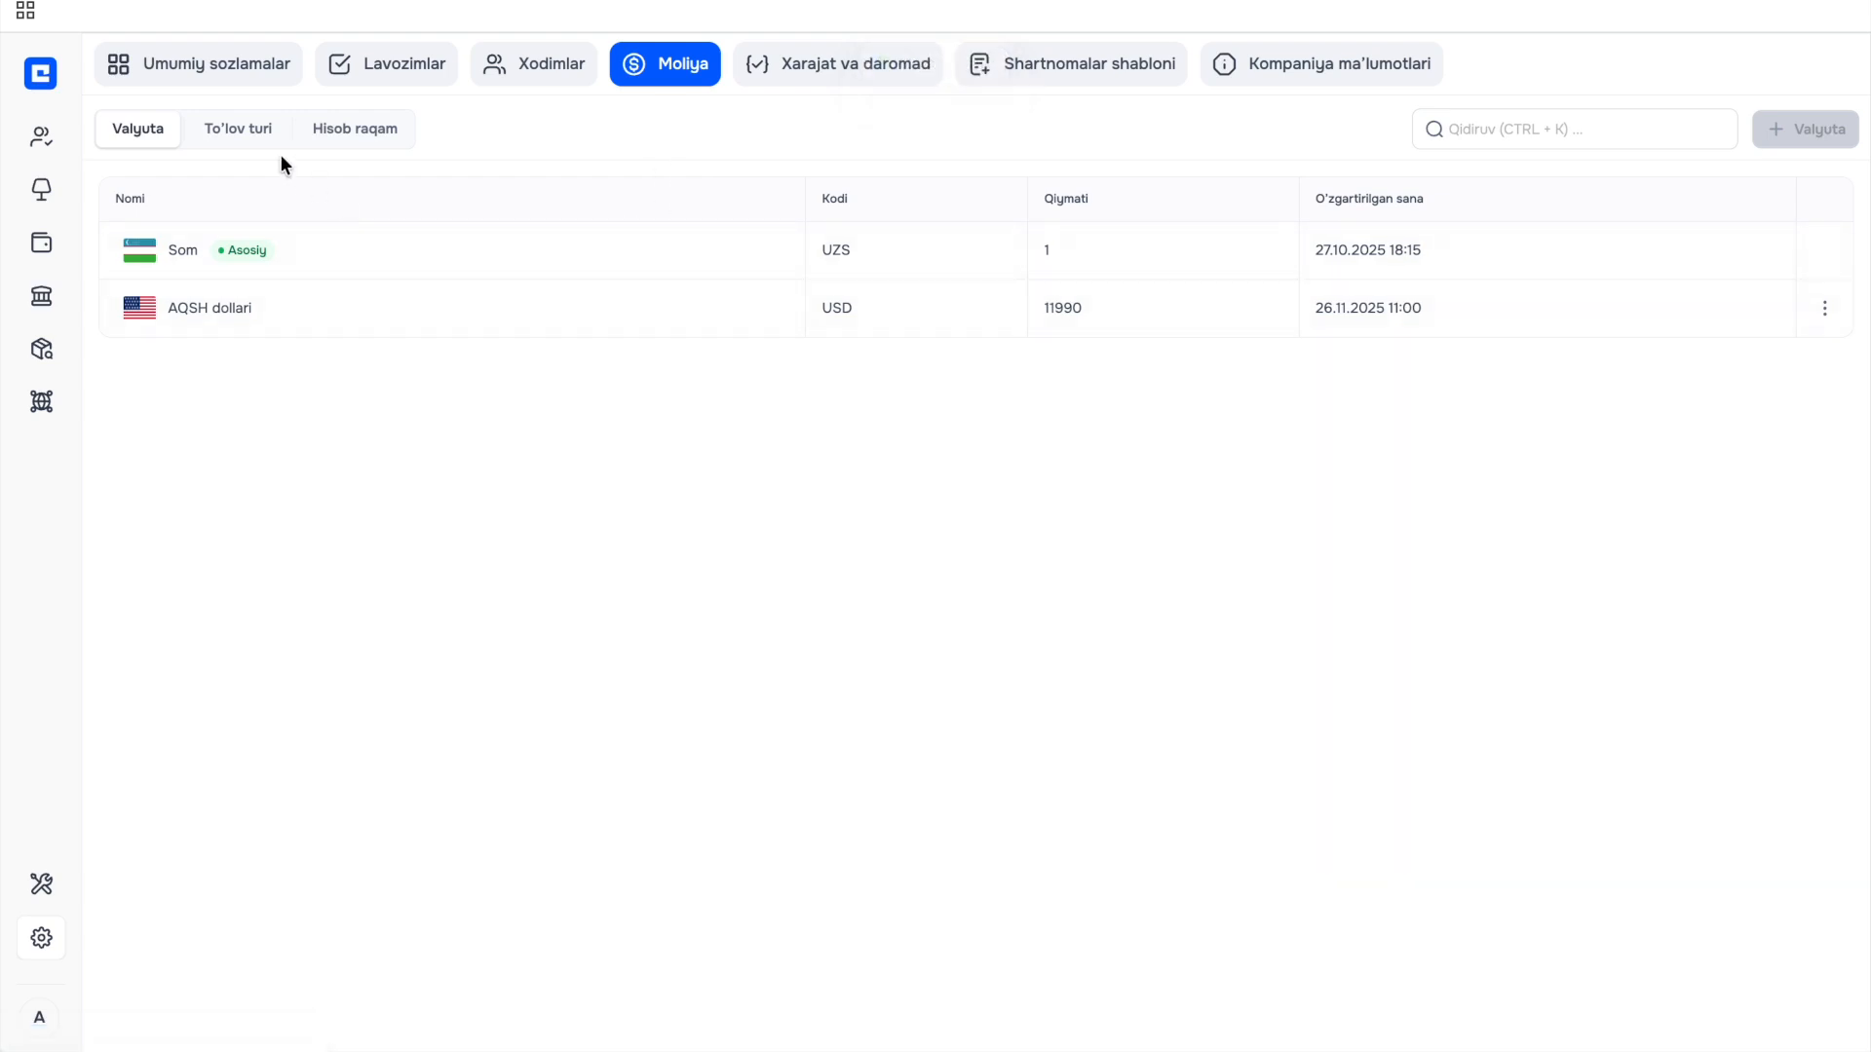
# Toggle Naqd's Aktivlashtirish and To'lov haqiqiyligi tasdiqlash off and back on under To'lov turi.
pyautogui.click(249, 130)
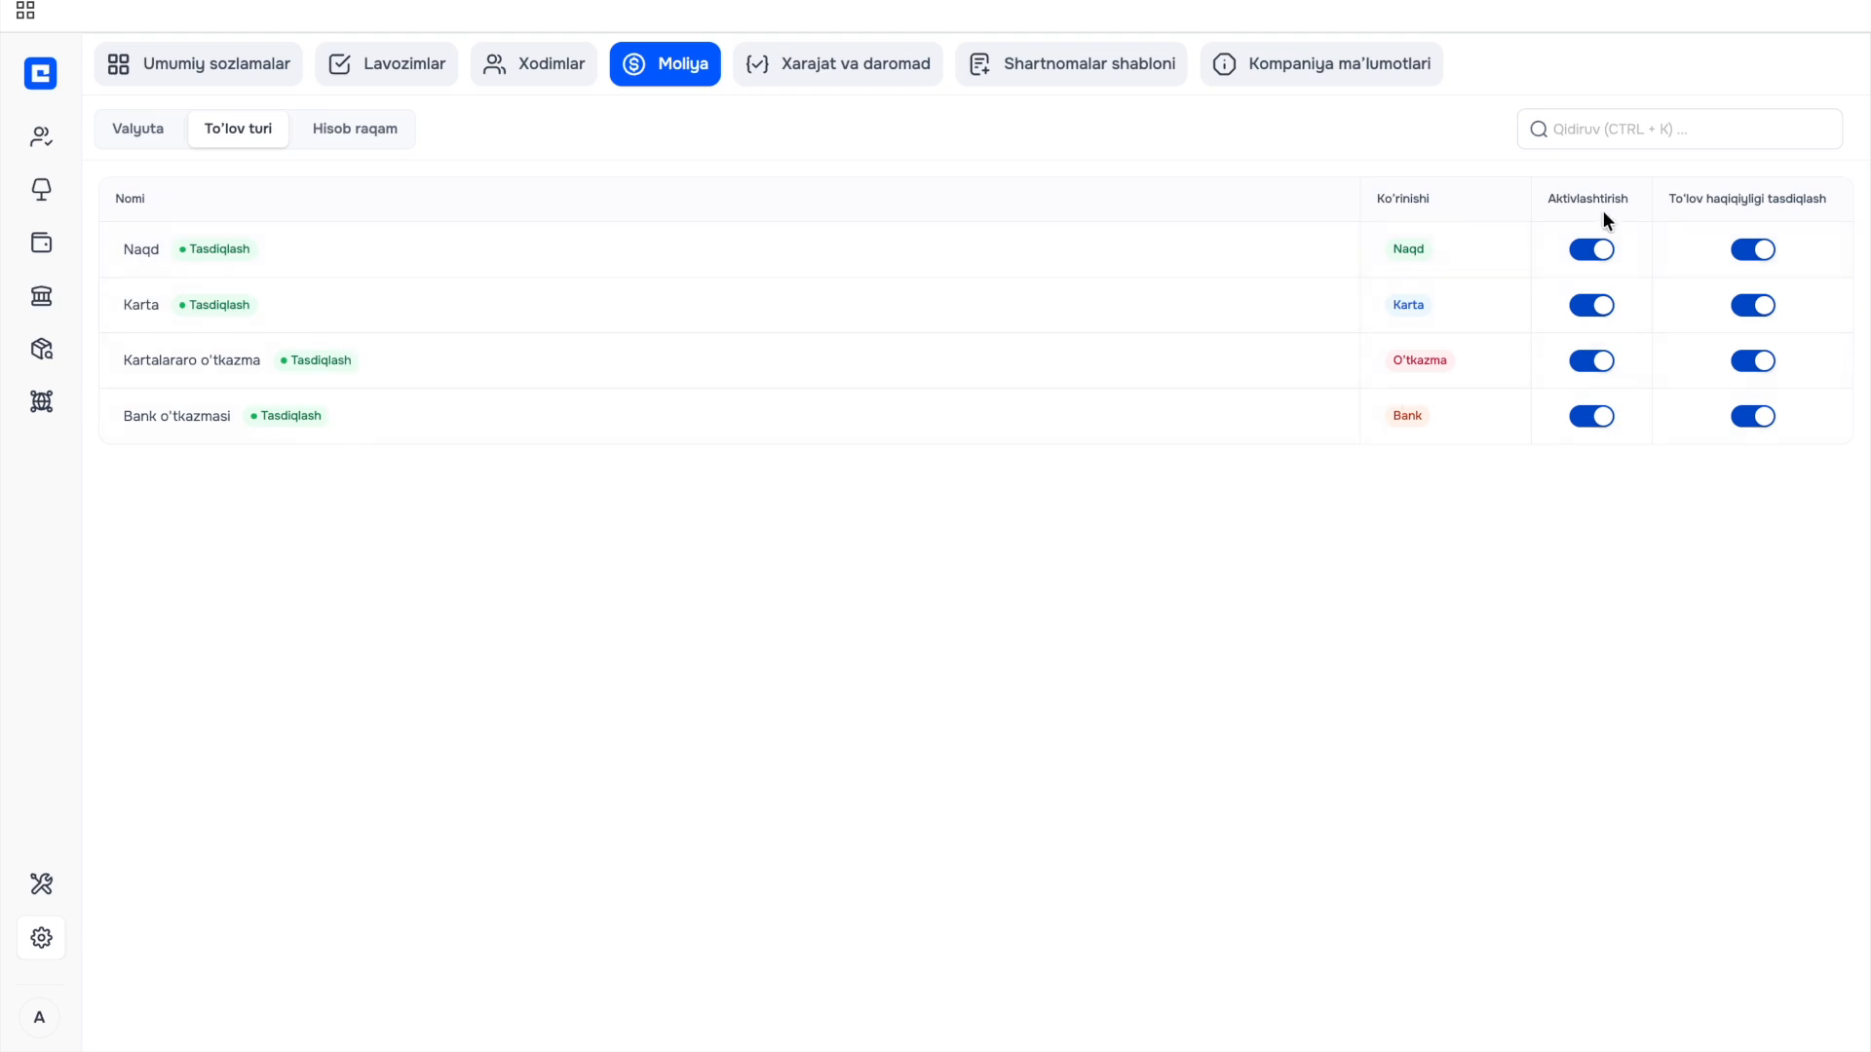
pyautogui.click(1603, 254)
pyautogui.click(1603, 254)
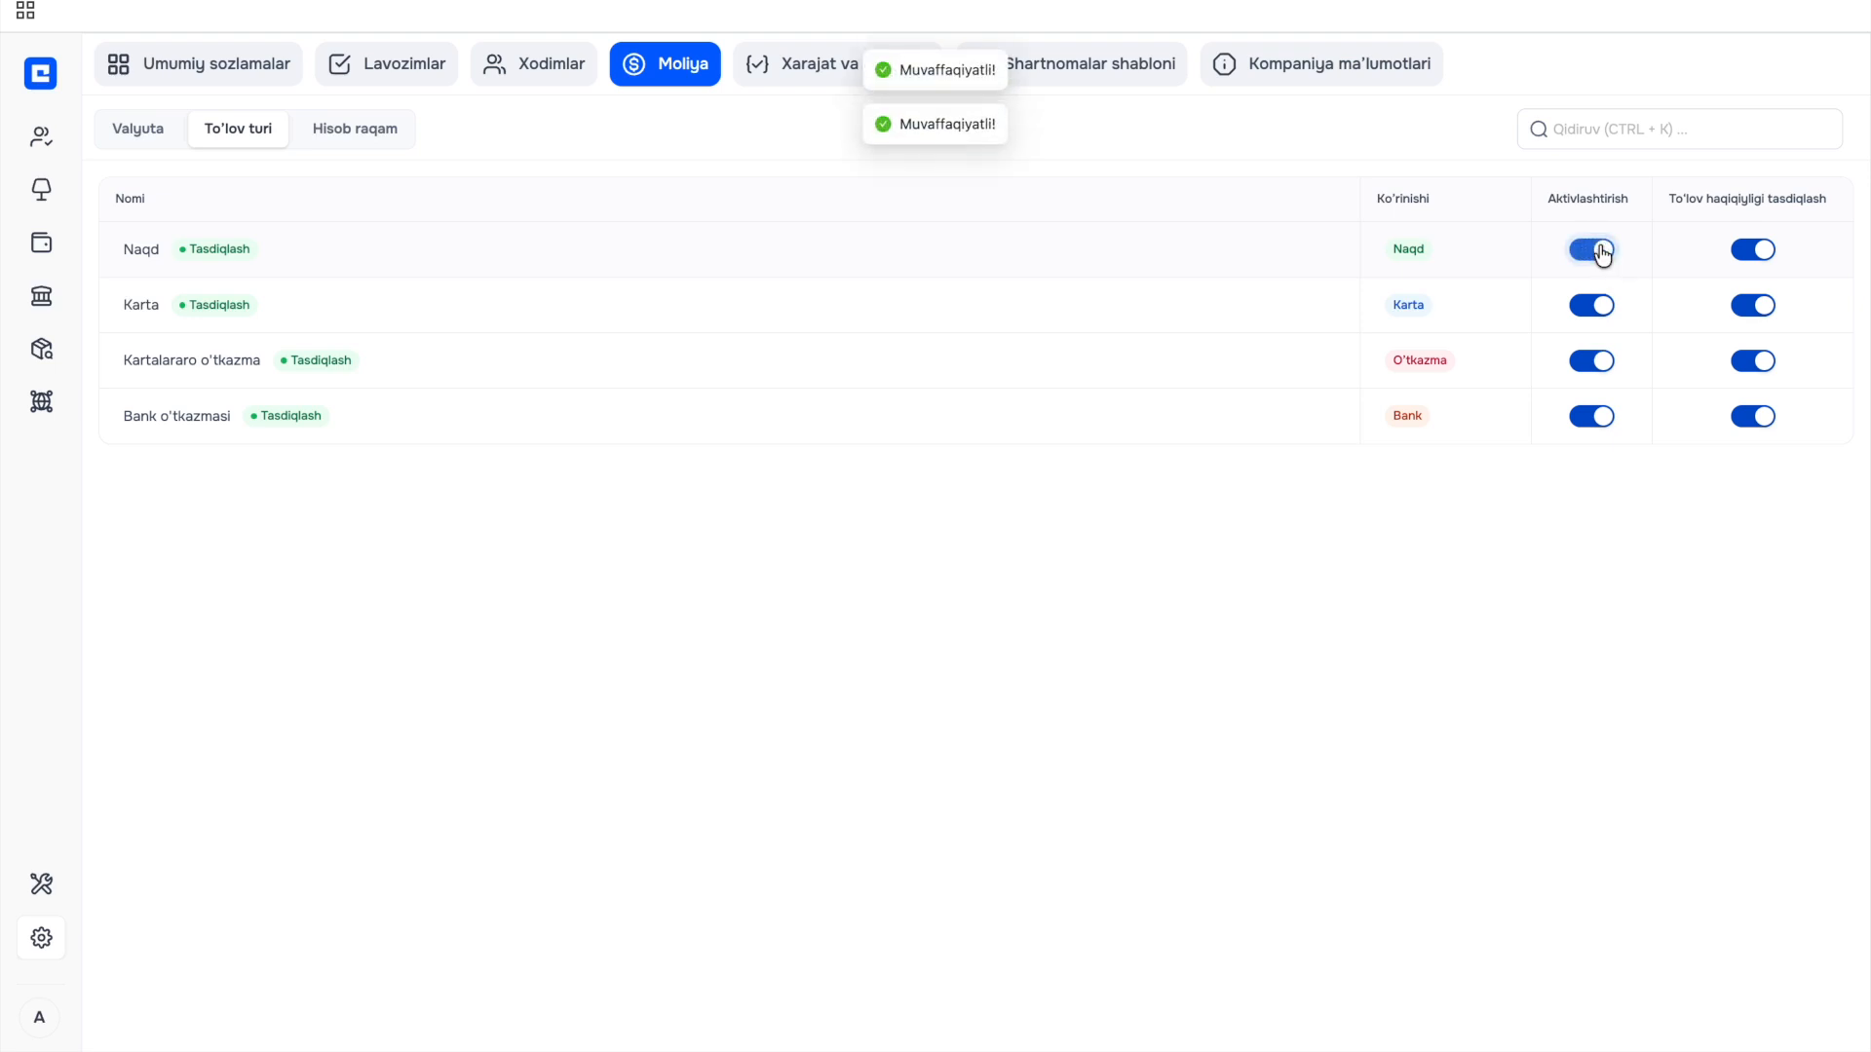
pyautogui.click(1766, 259)
pyautogui.click(1766, 259)
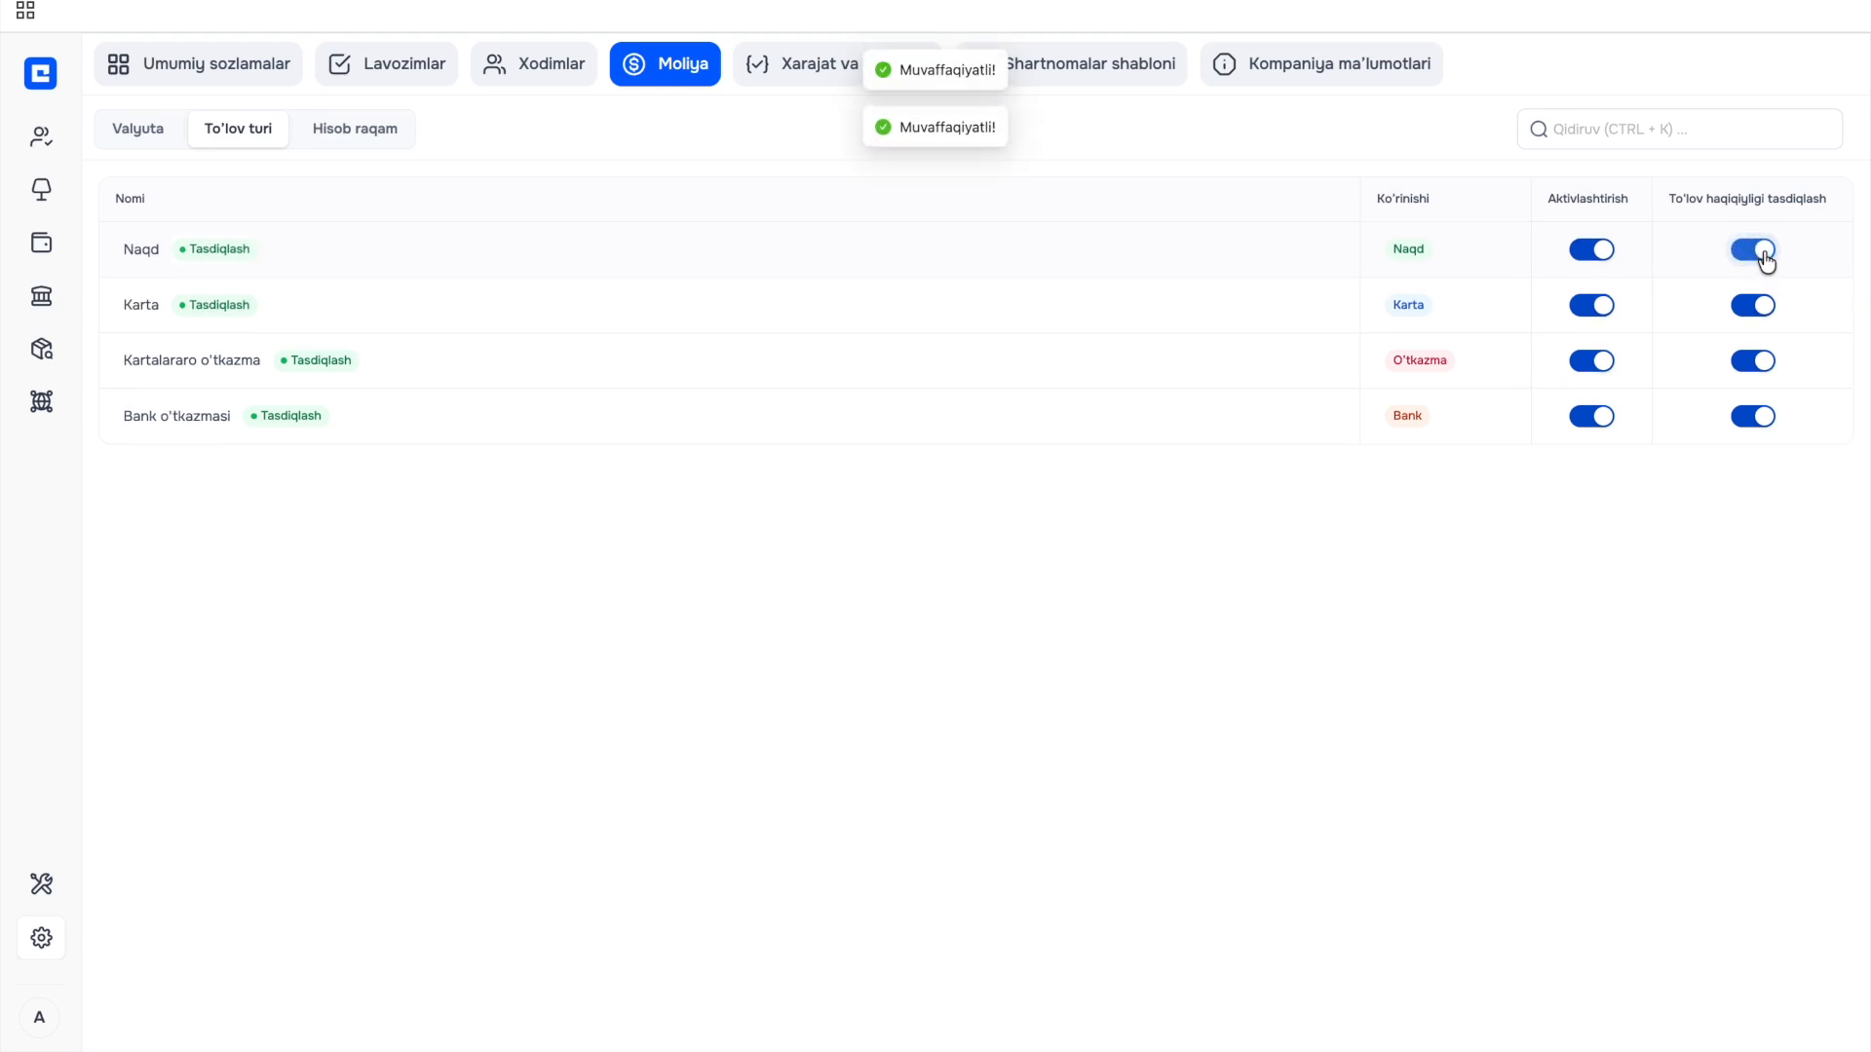
pyautogui.click(787, 65)
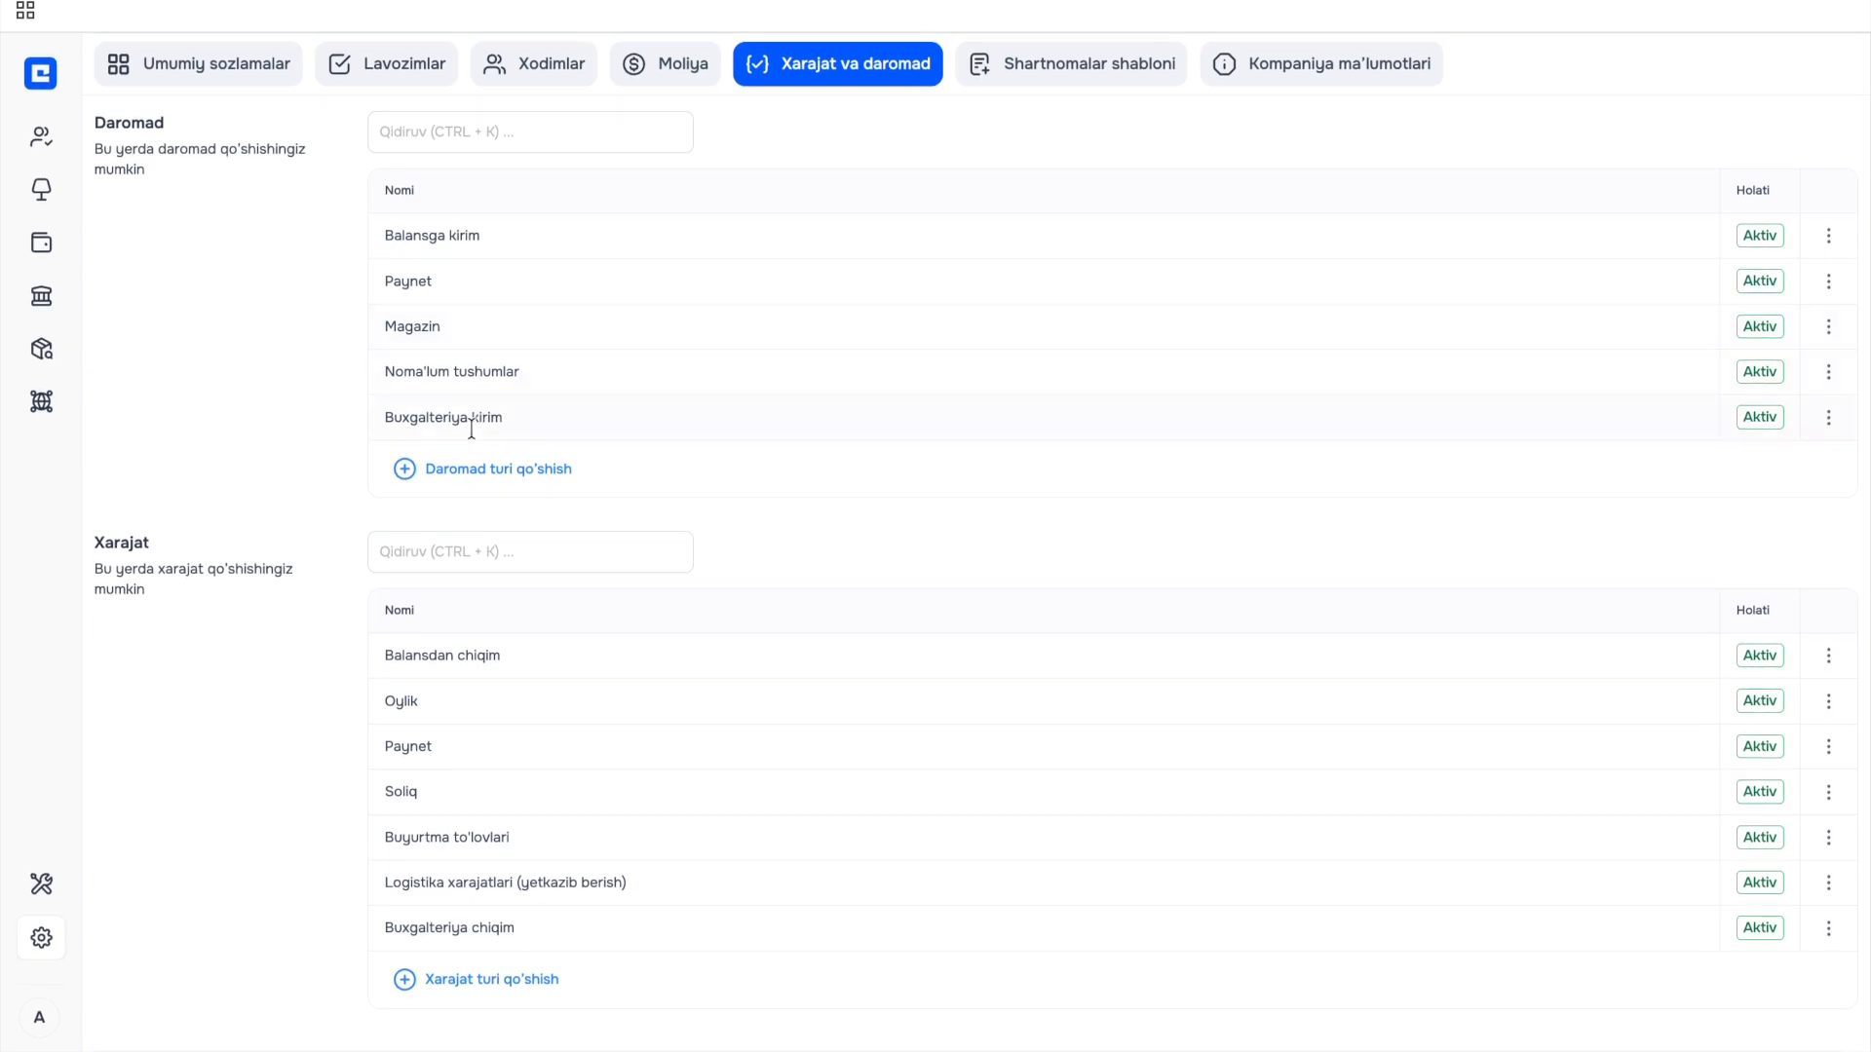
# Add a new income type named 'metal' to the Daromad list.
pyautogui.click(518, 470)
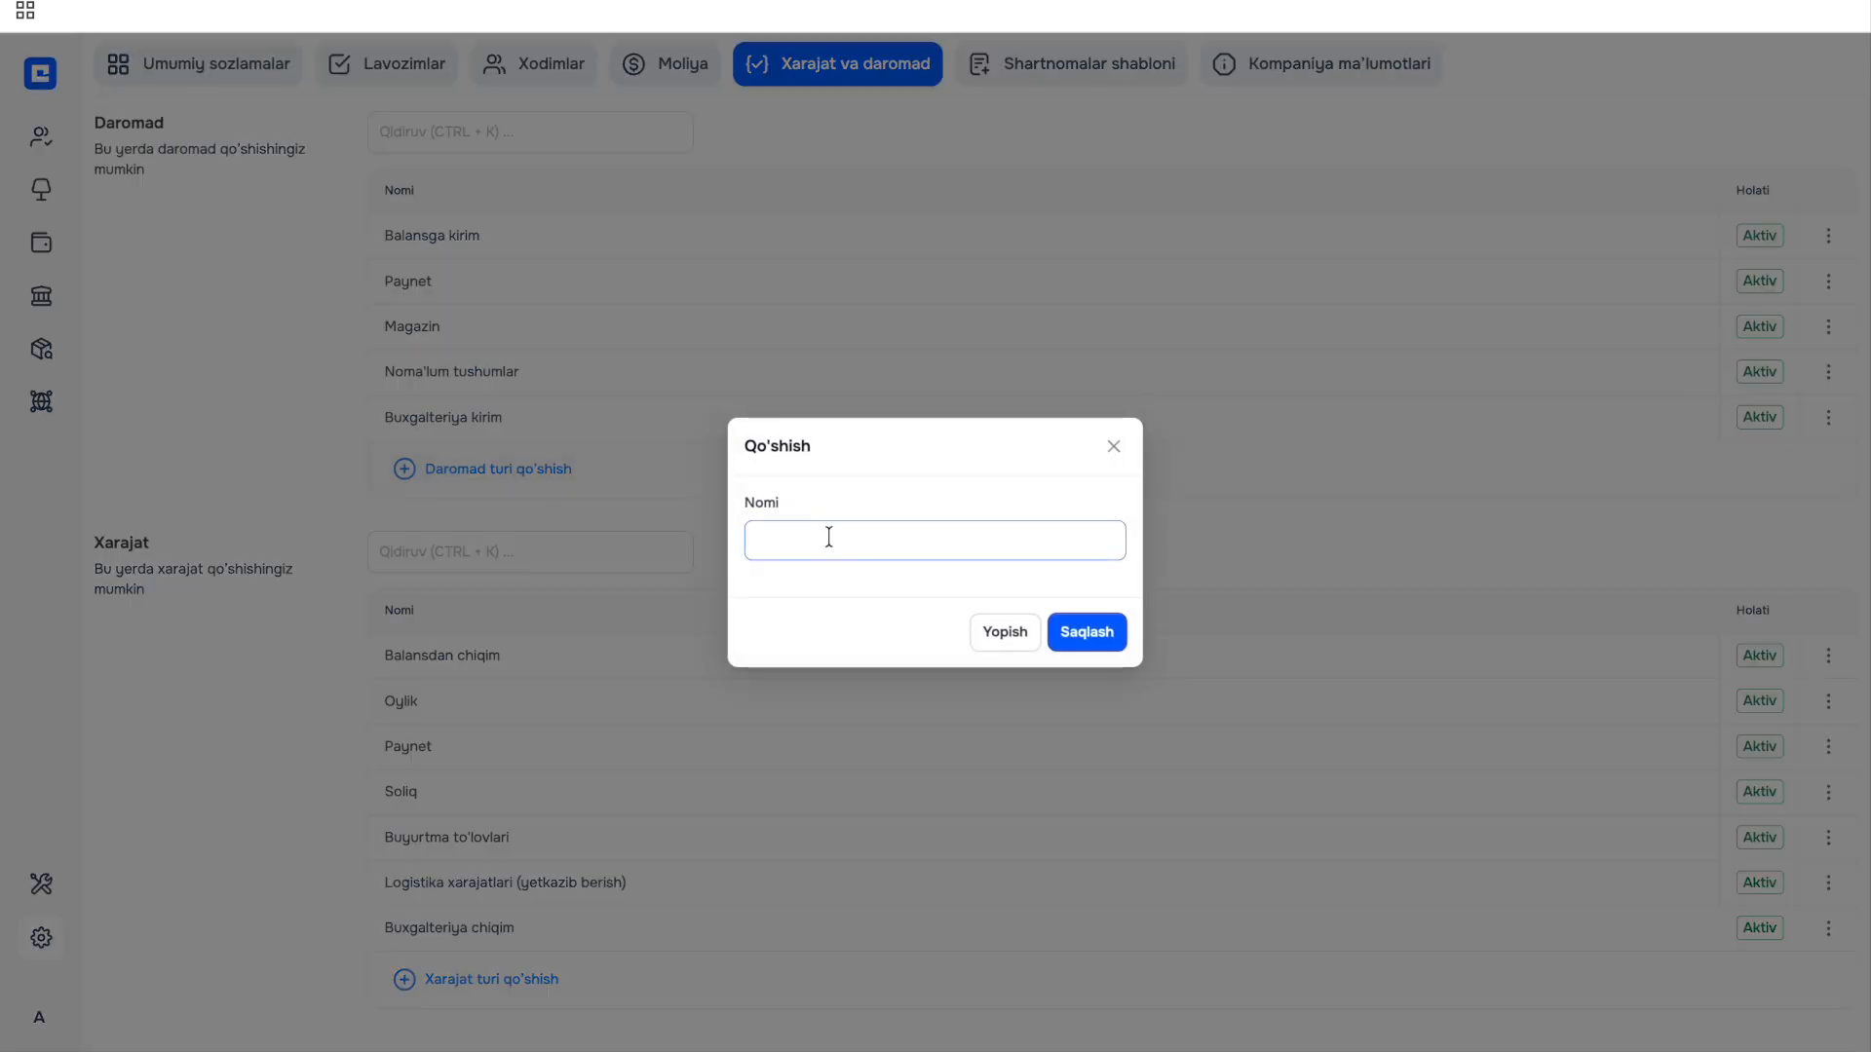
pyautogui.write('metal')
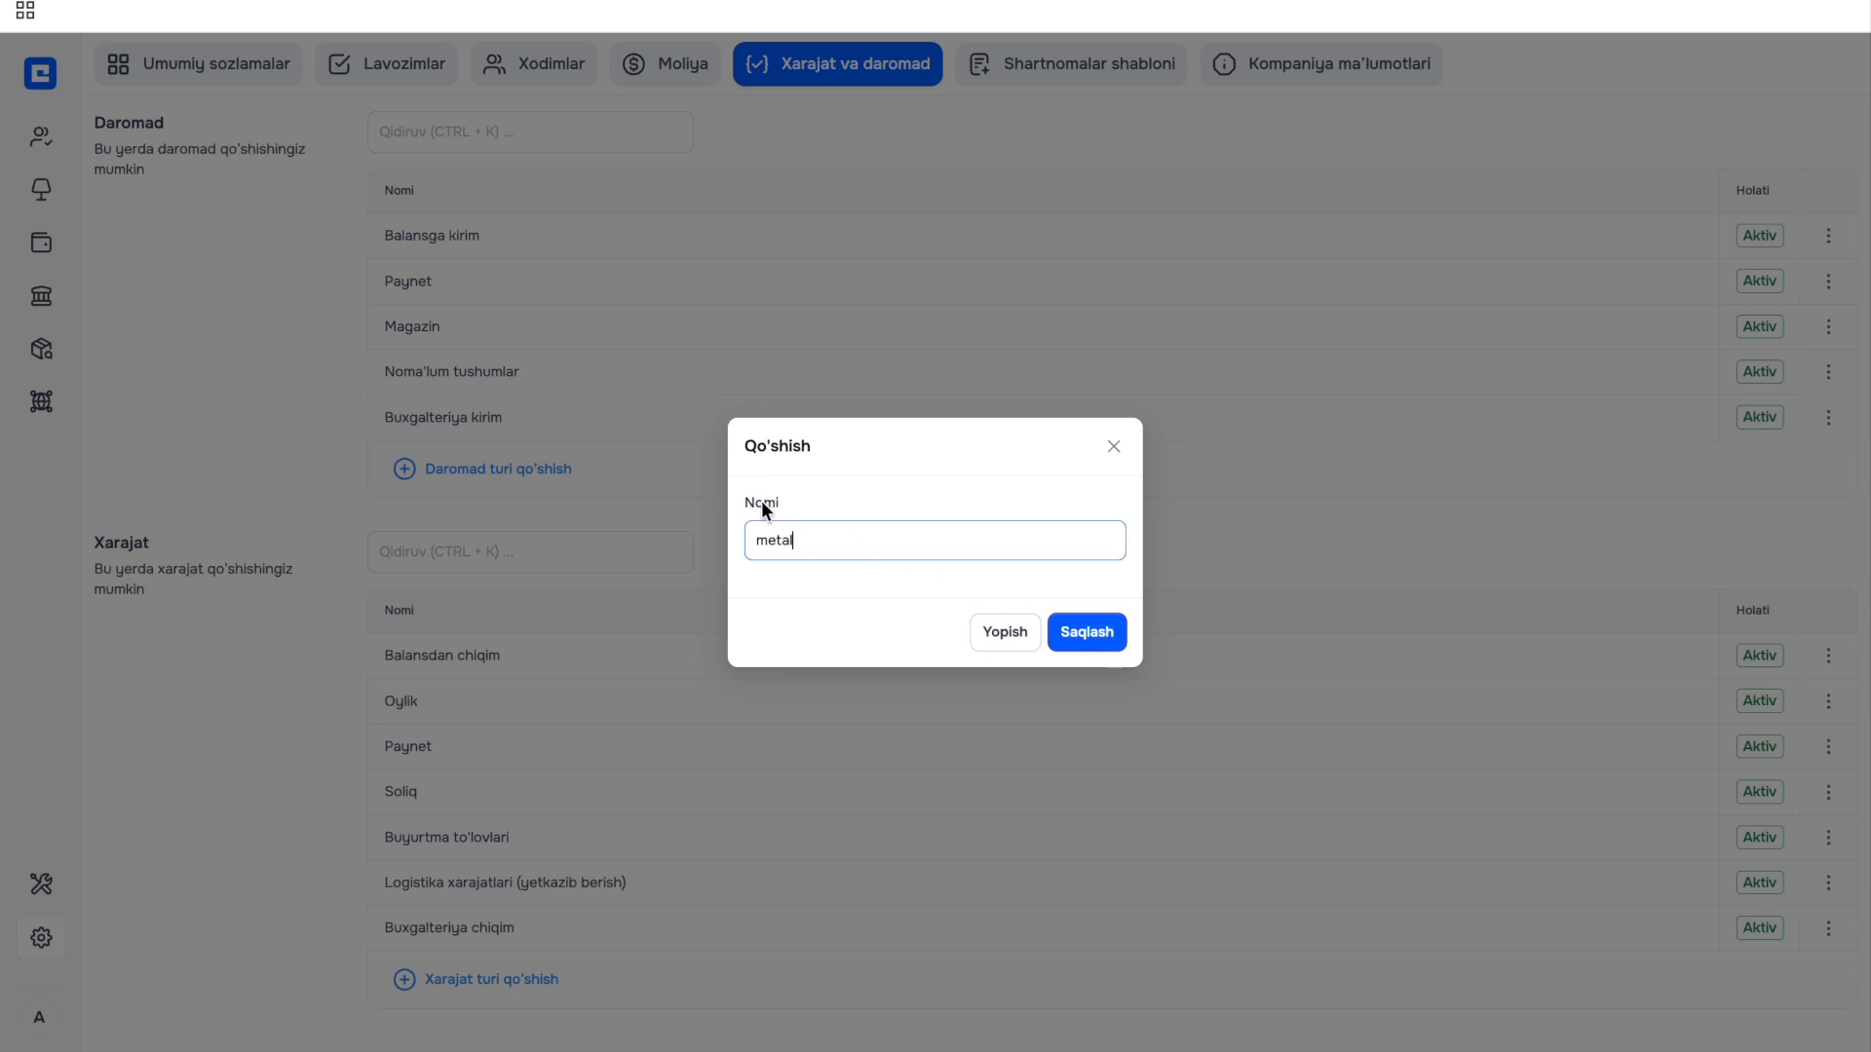
pyautogui.click(1086, 632)
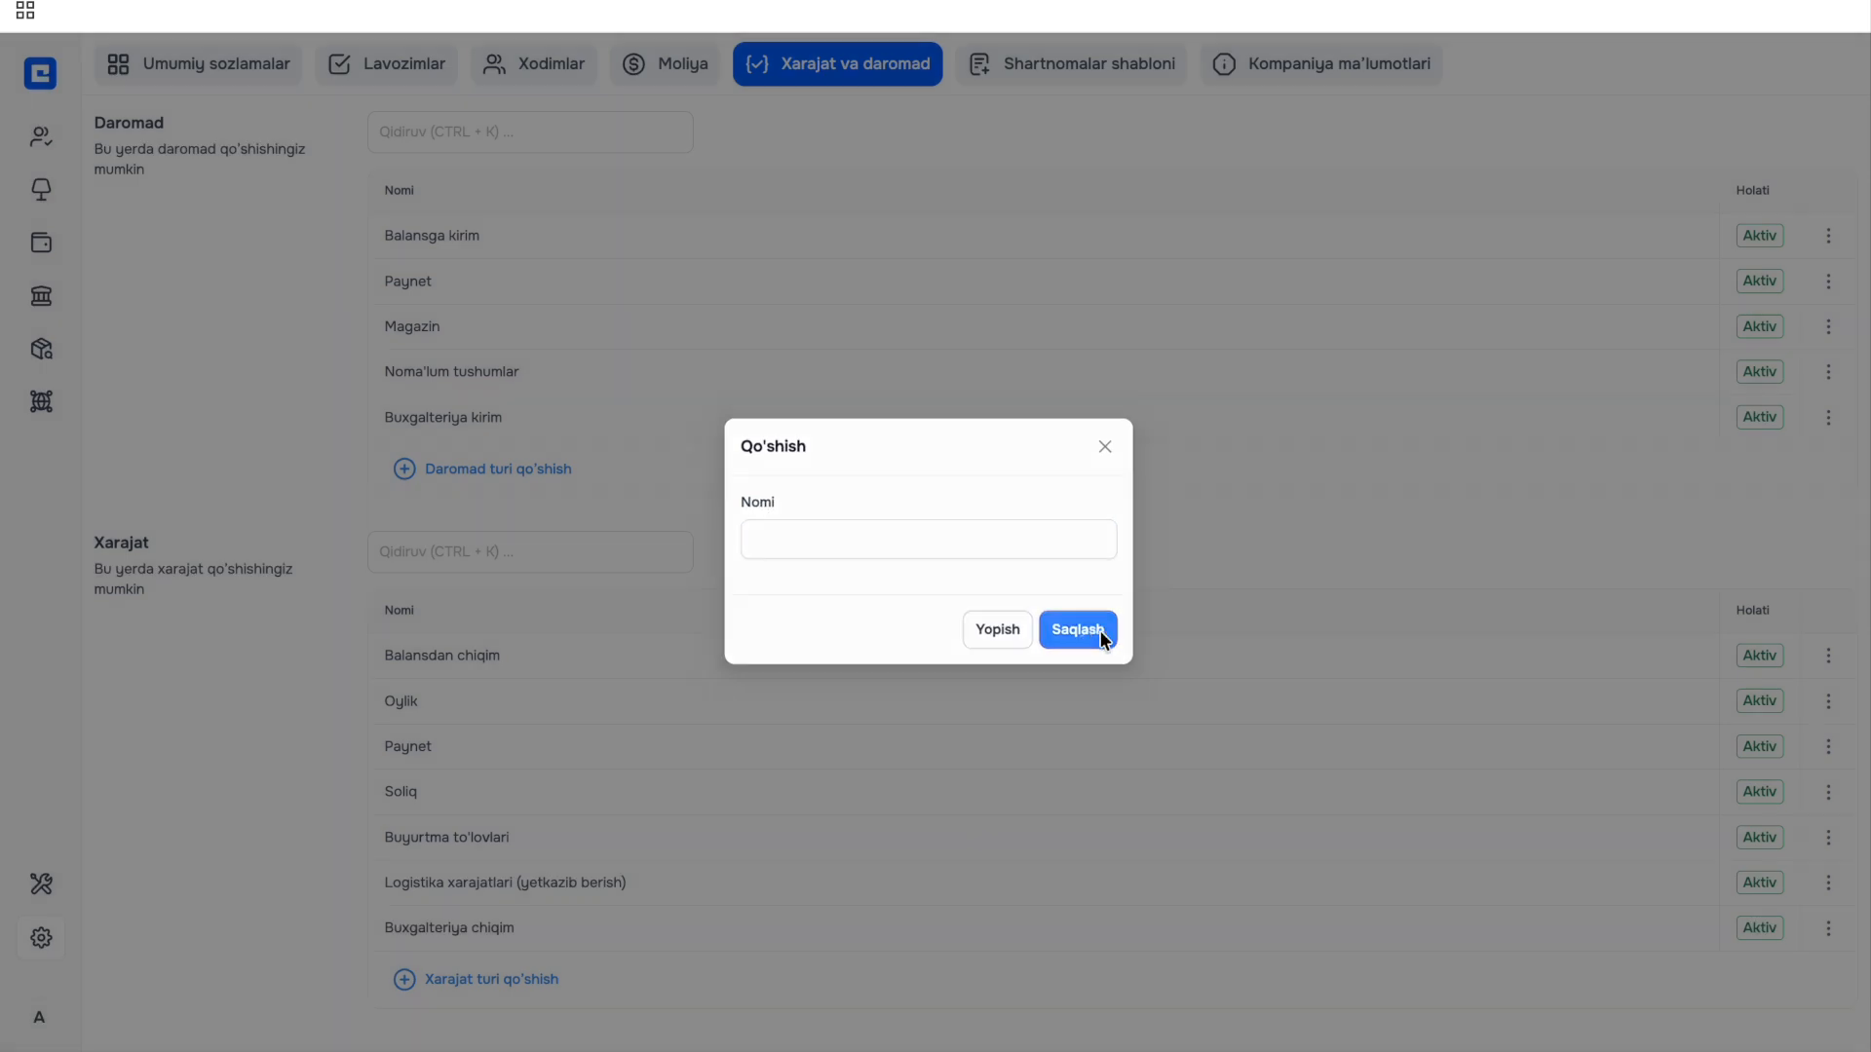
pyautogui.scroll(-1, 524, 564)
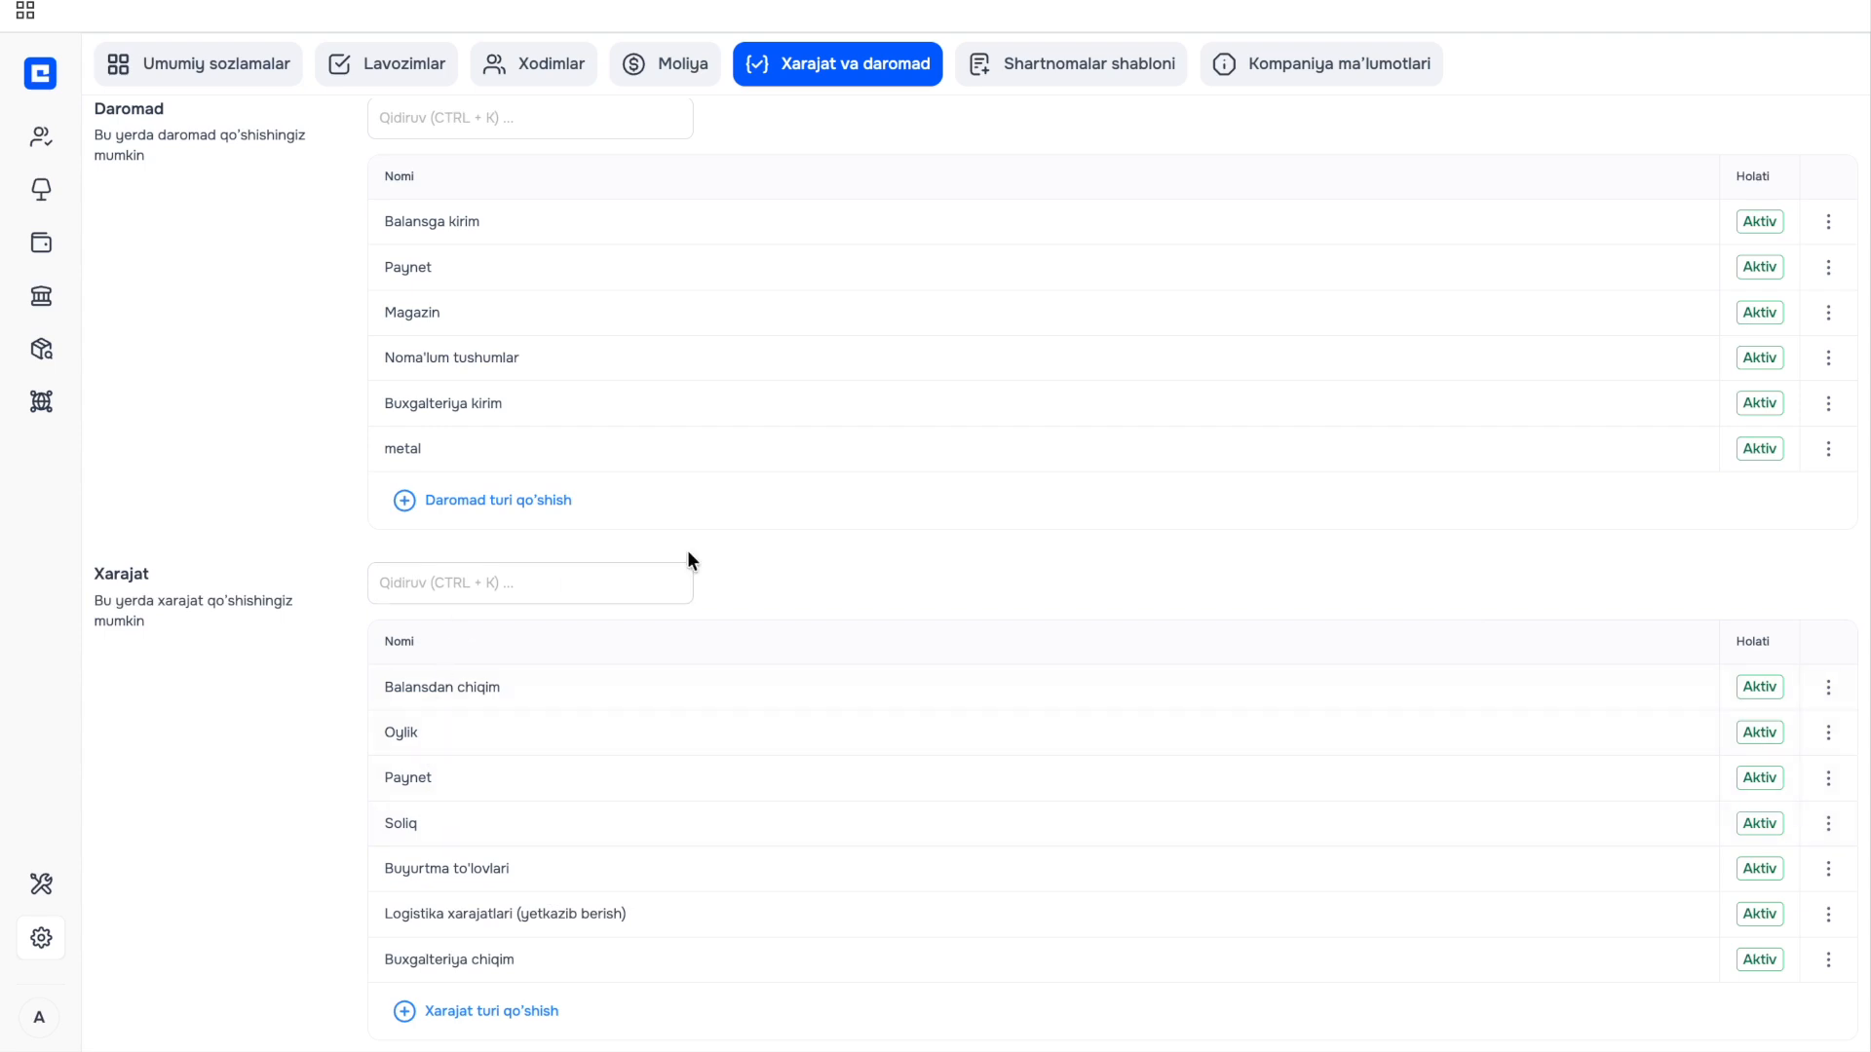
pyautogui.scroll(1, 850, 539)
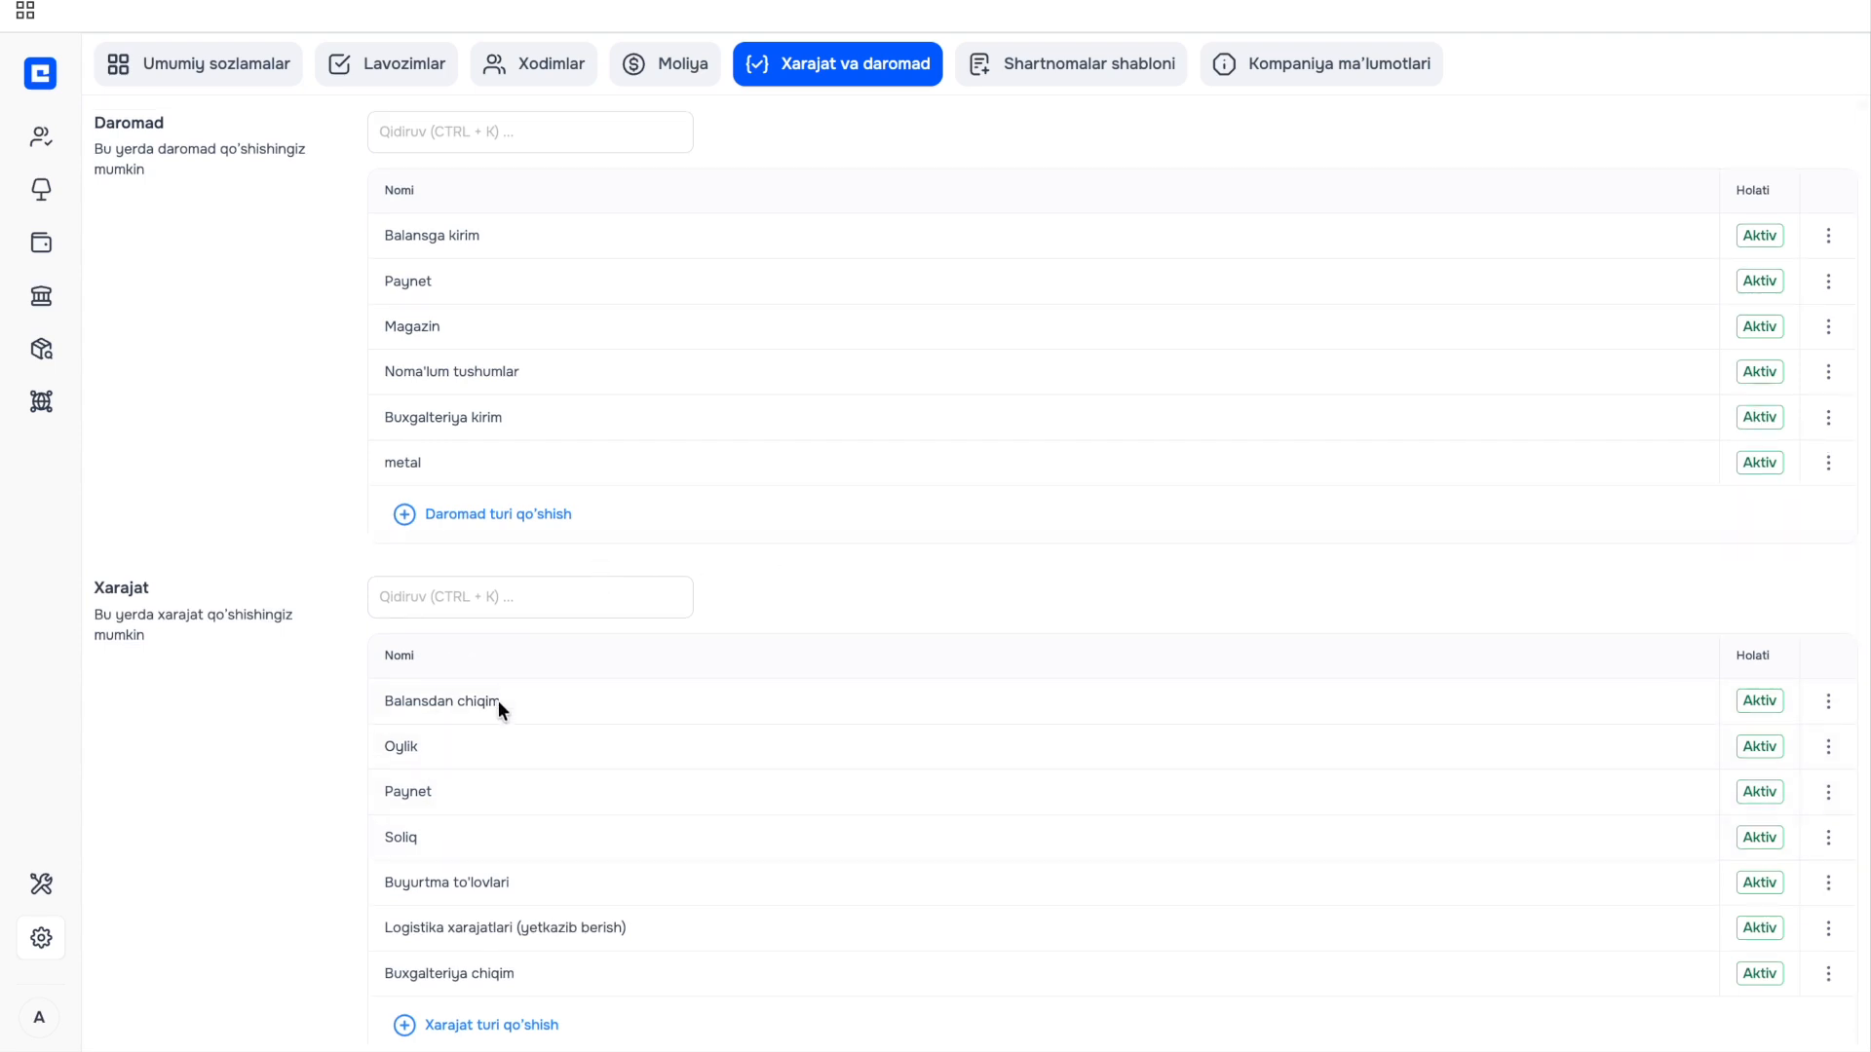
pyautogui.scroll(-1, 495, 707)
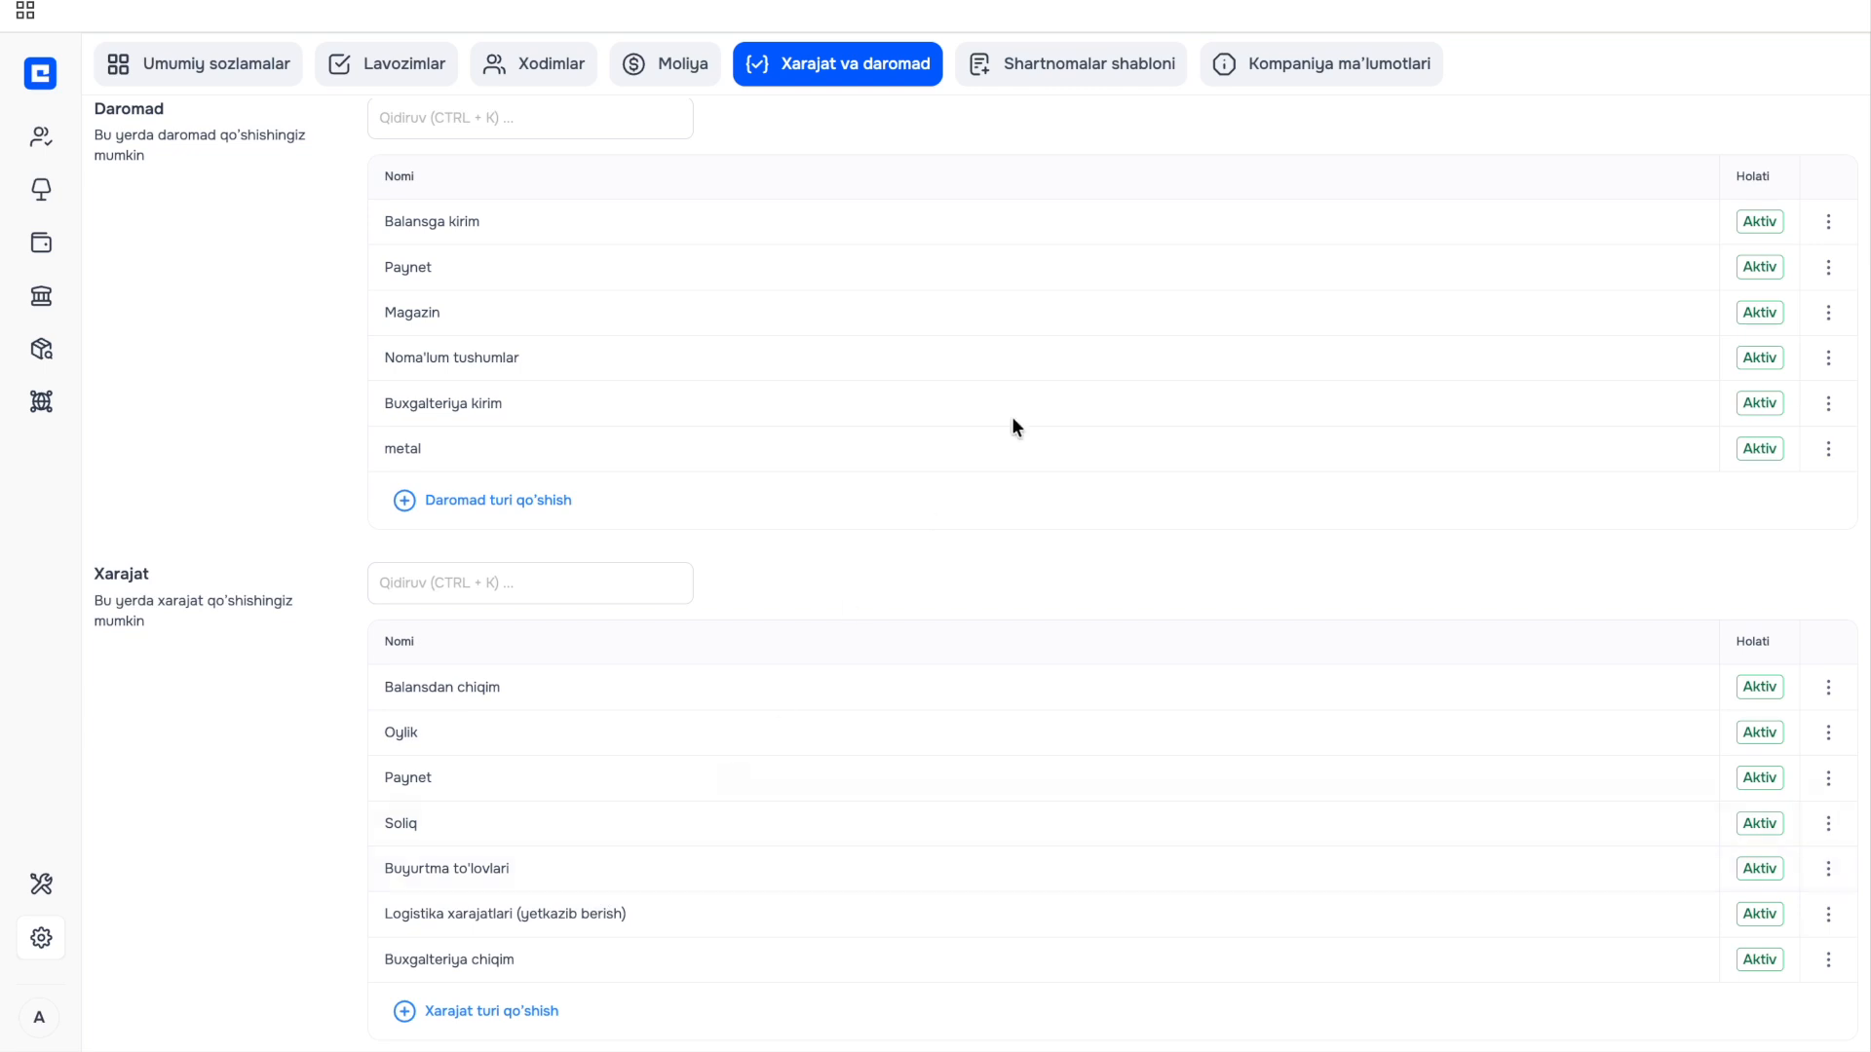
# Open the Balansga kirim edit form and close it without changes.
pyautogui.click(1828, 222)
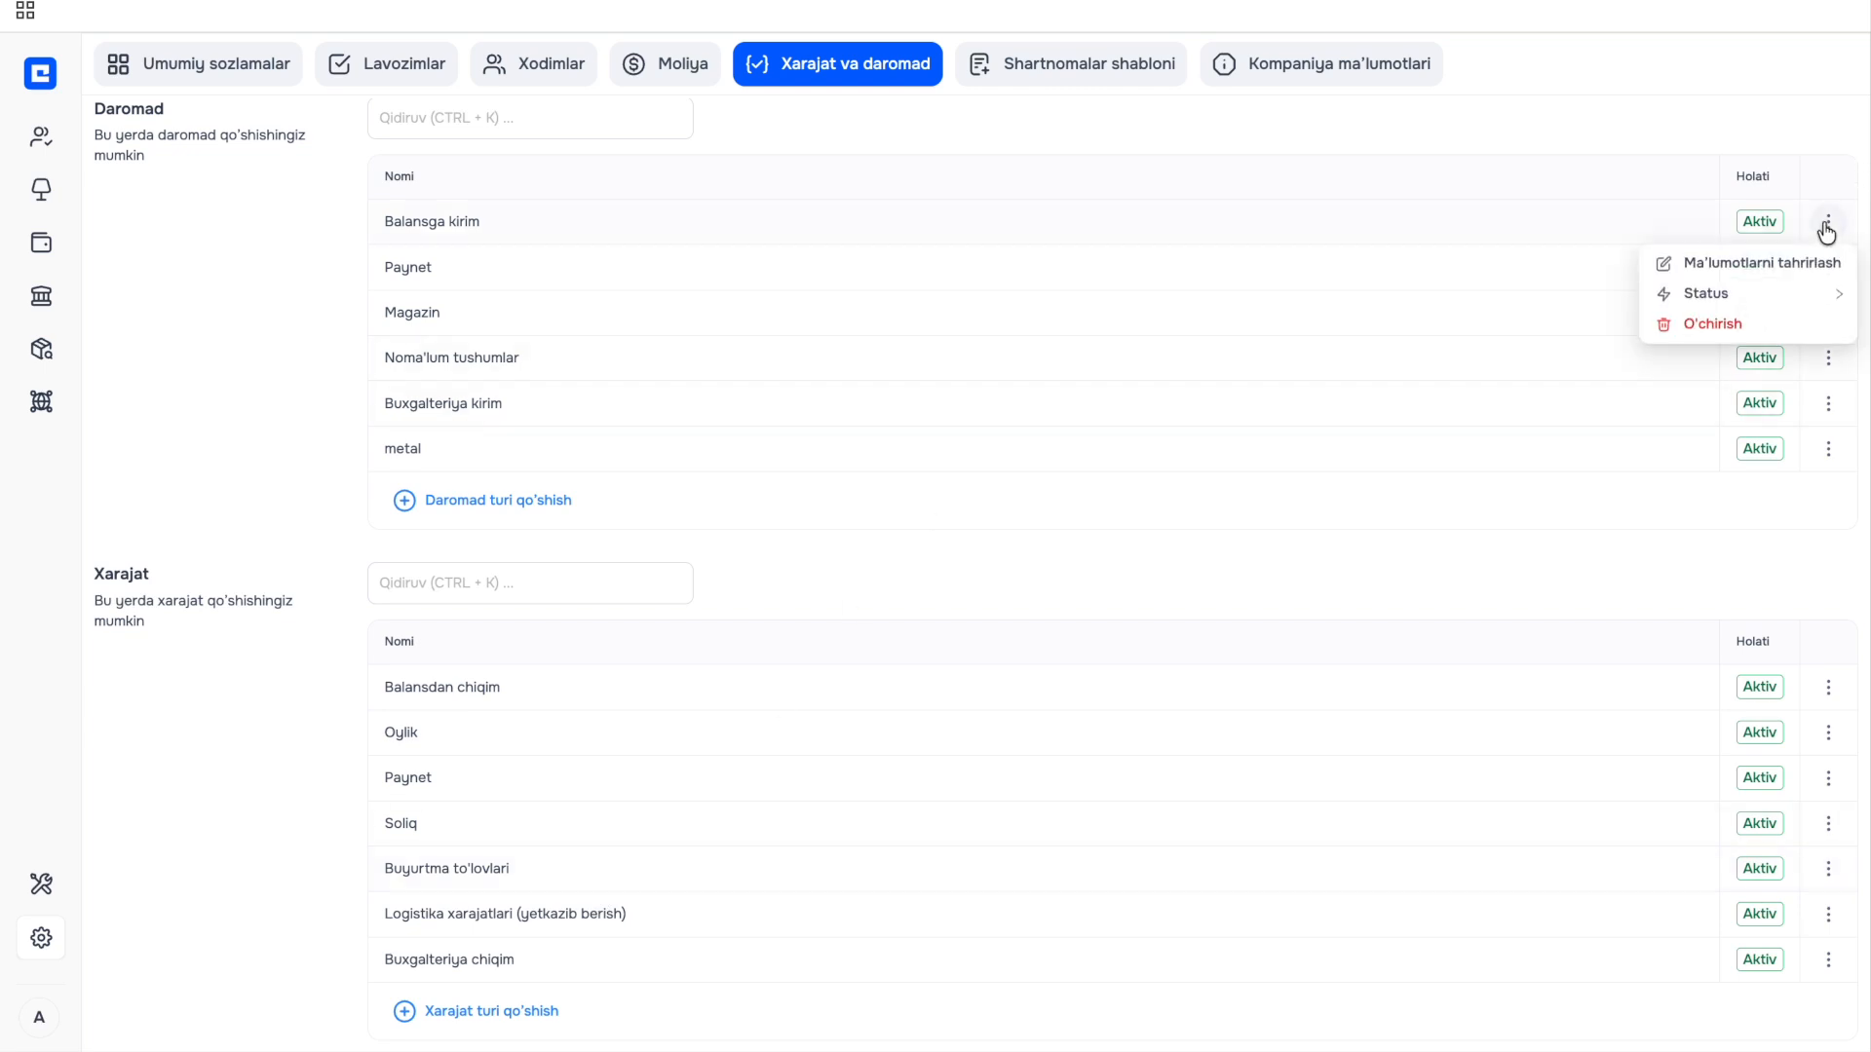
pyautogui.click(1784, 265)
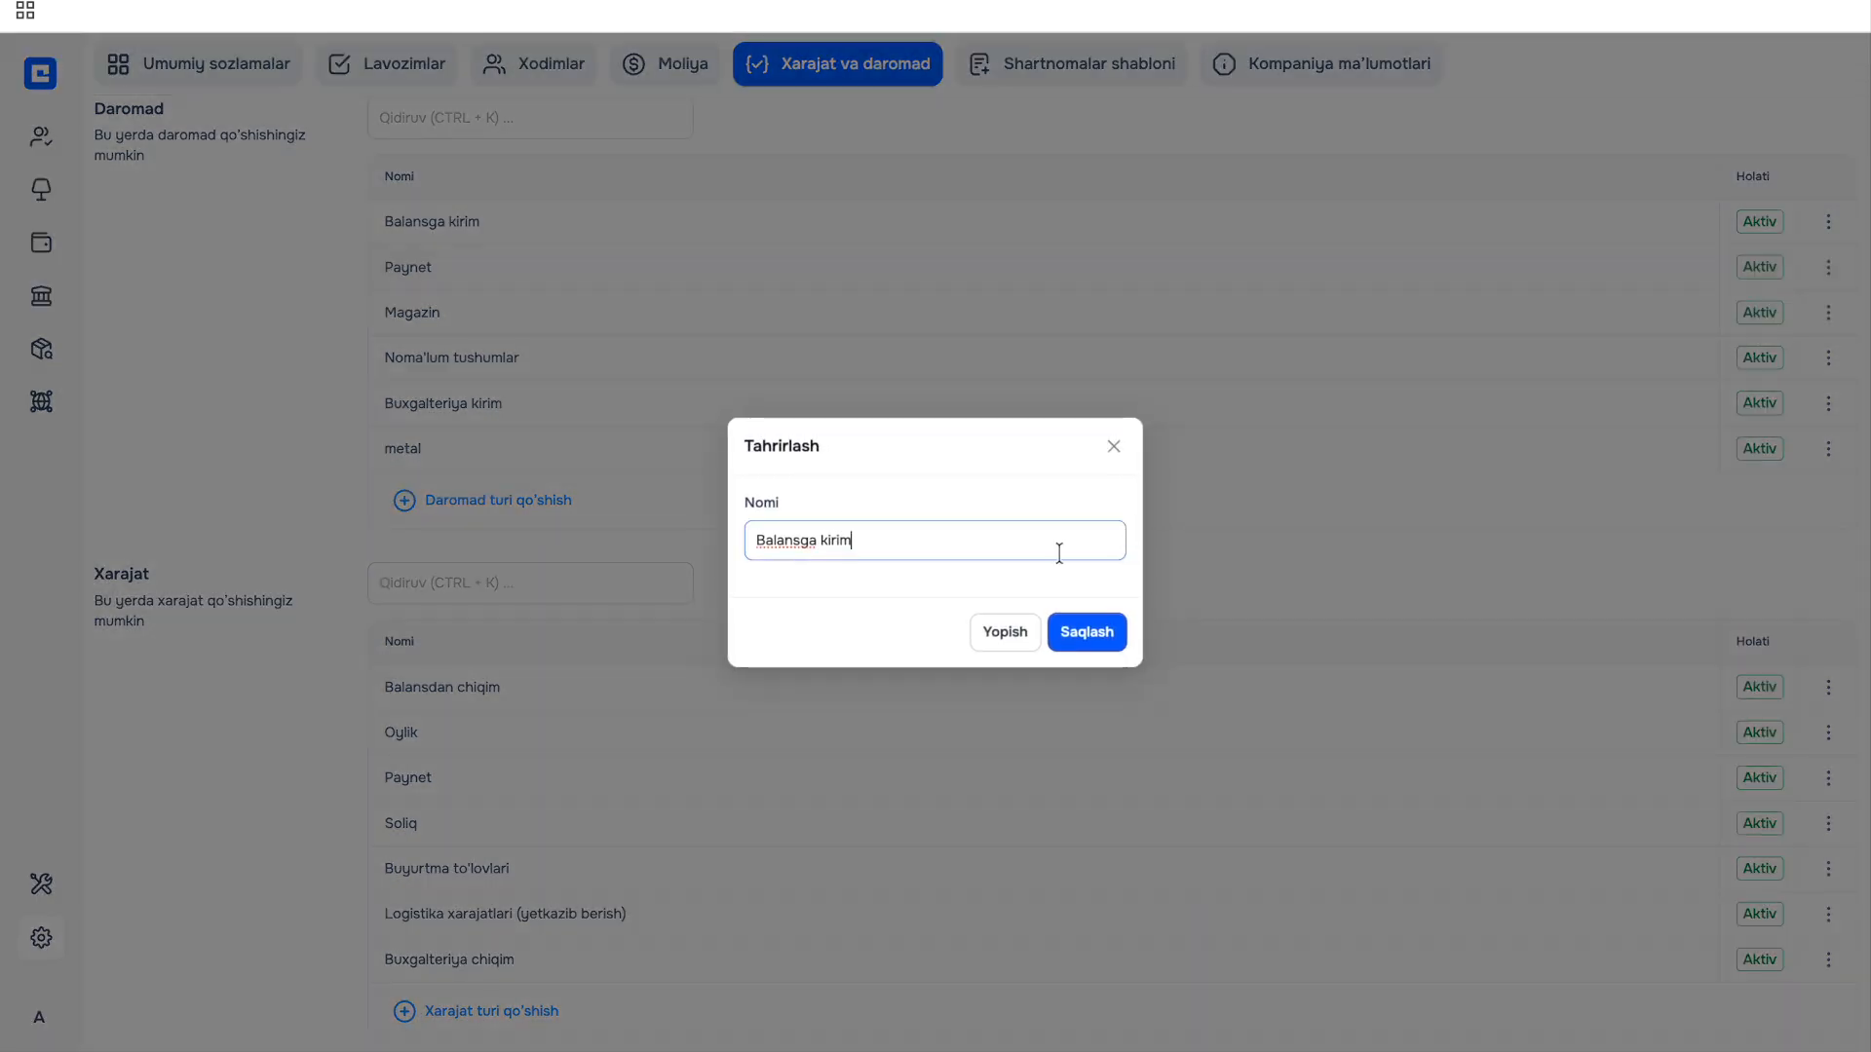
pyautogui.click(1114, 446)
pyautogui.click(1828, 222)
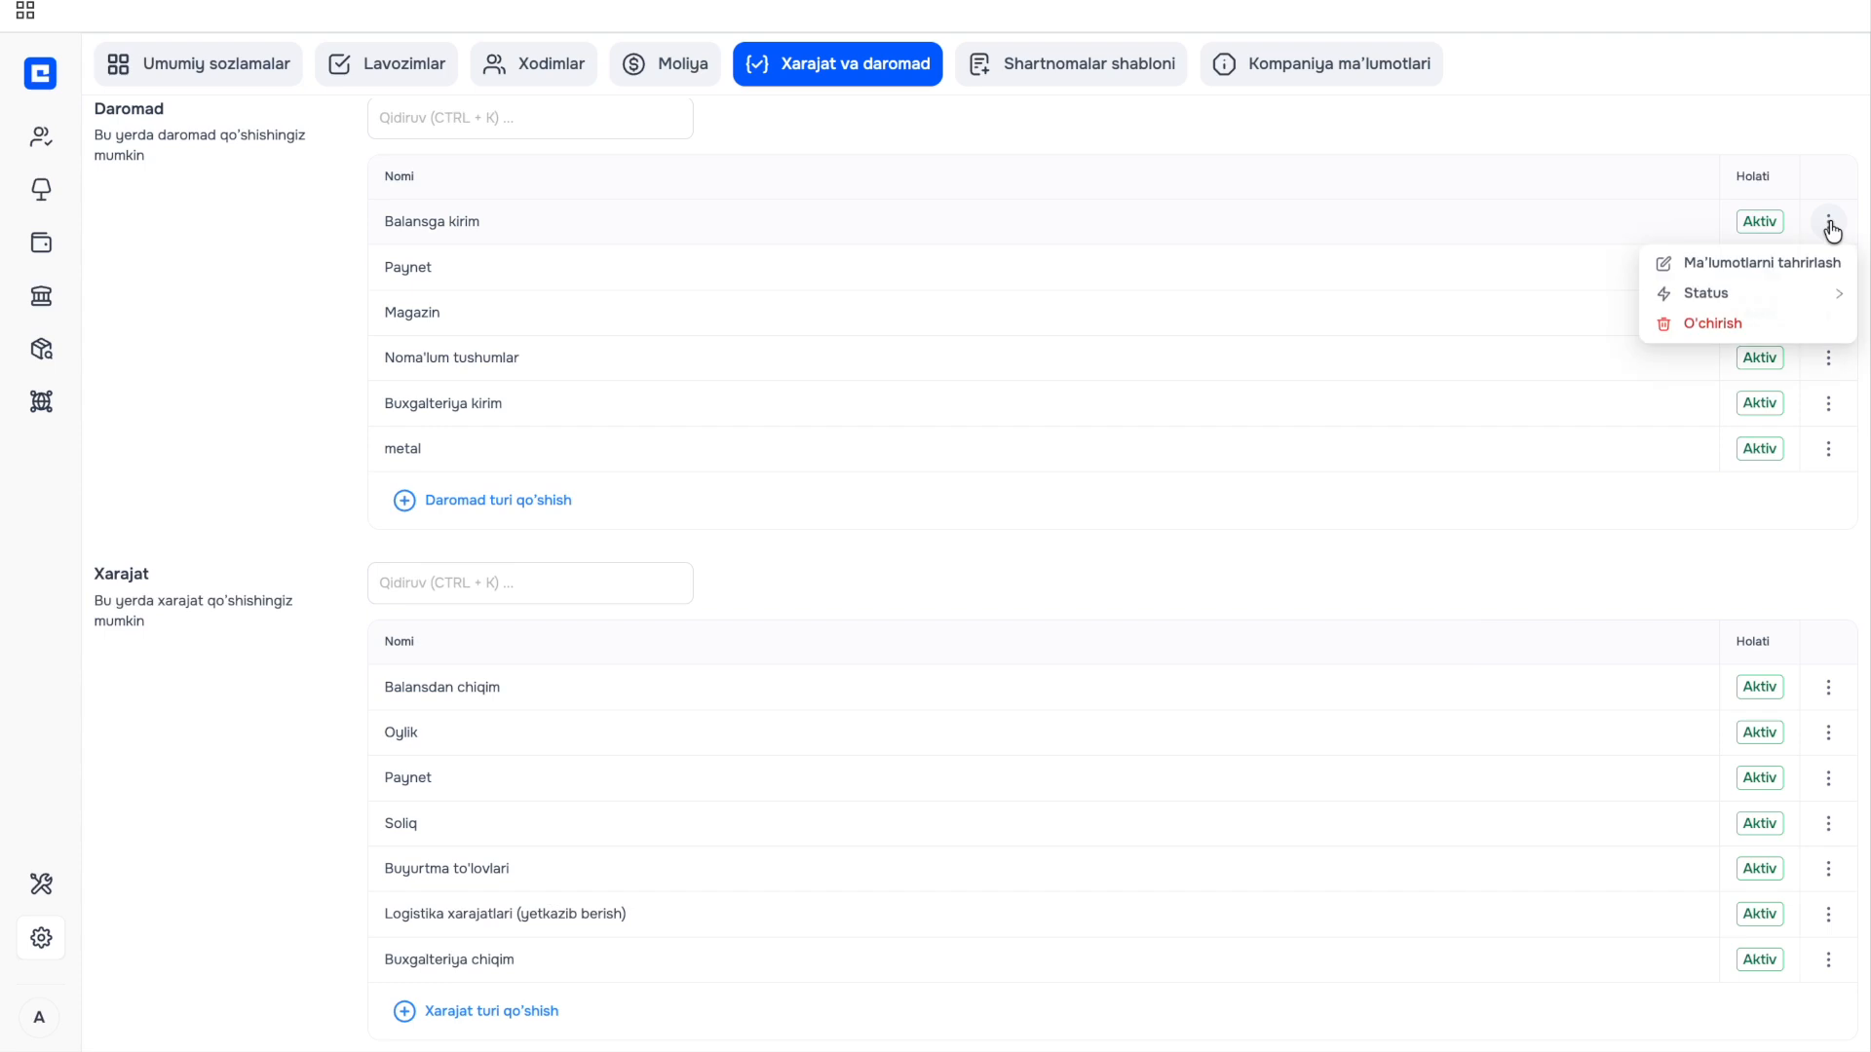
pyautogui.moveTo(1758, 294)
# Browse the contract templates, viewing the POS kassa cheki and Mebel sotuvi shartnomasi templates.
pyautogui.click(1551, 137)
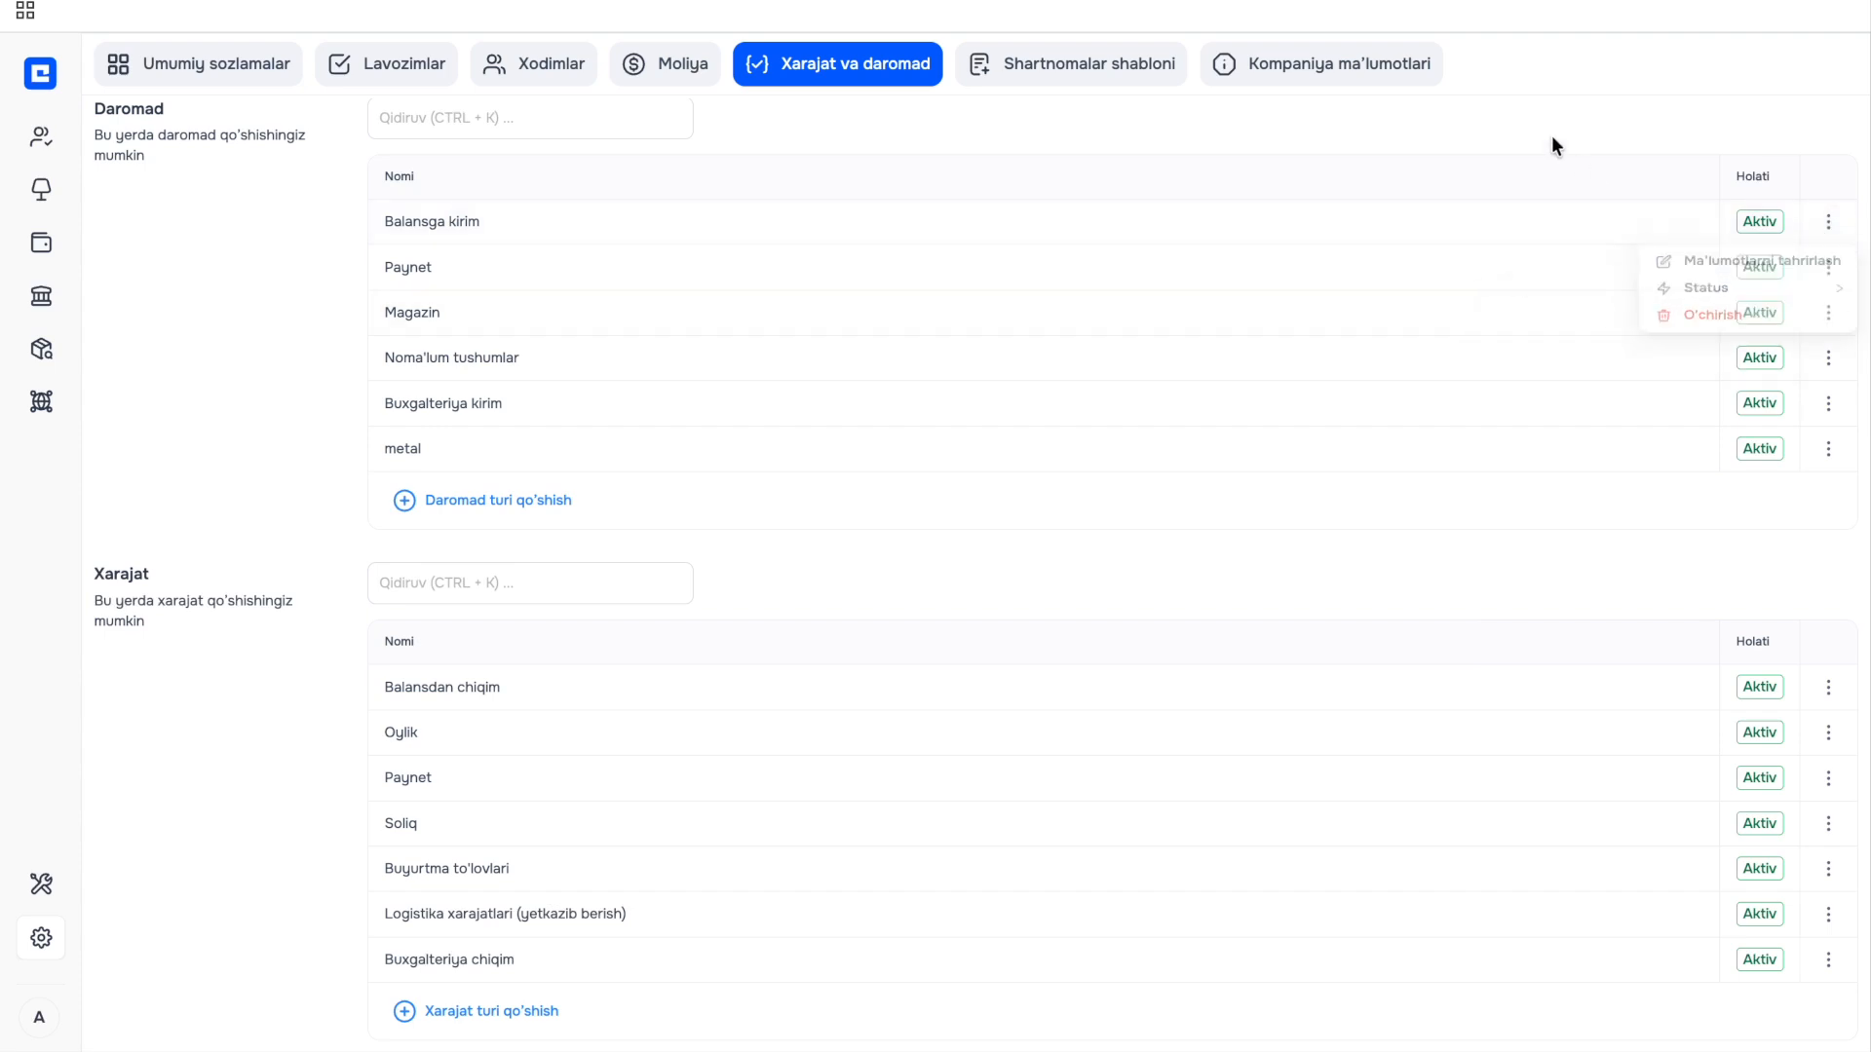
pyautogui.click(1050, 80)
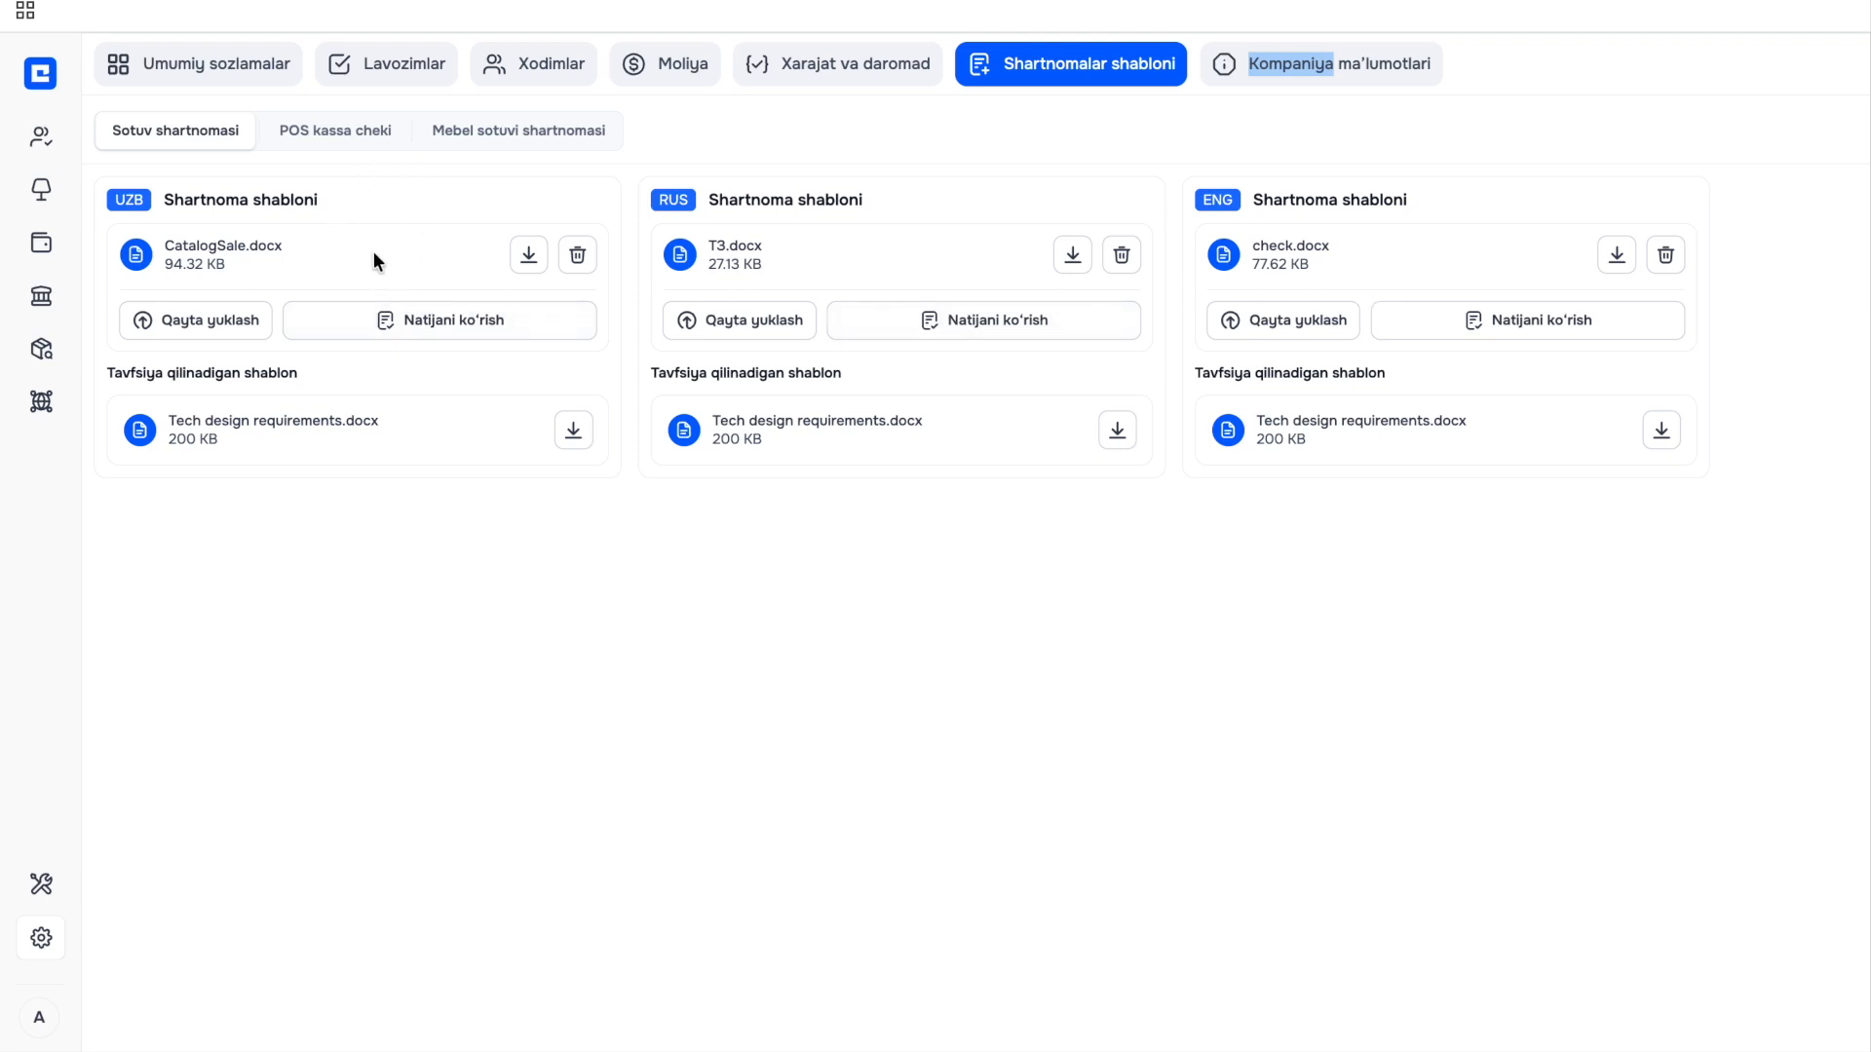
pyautogui.click(326, 138)
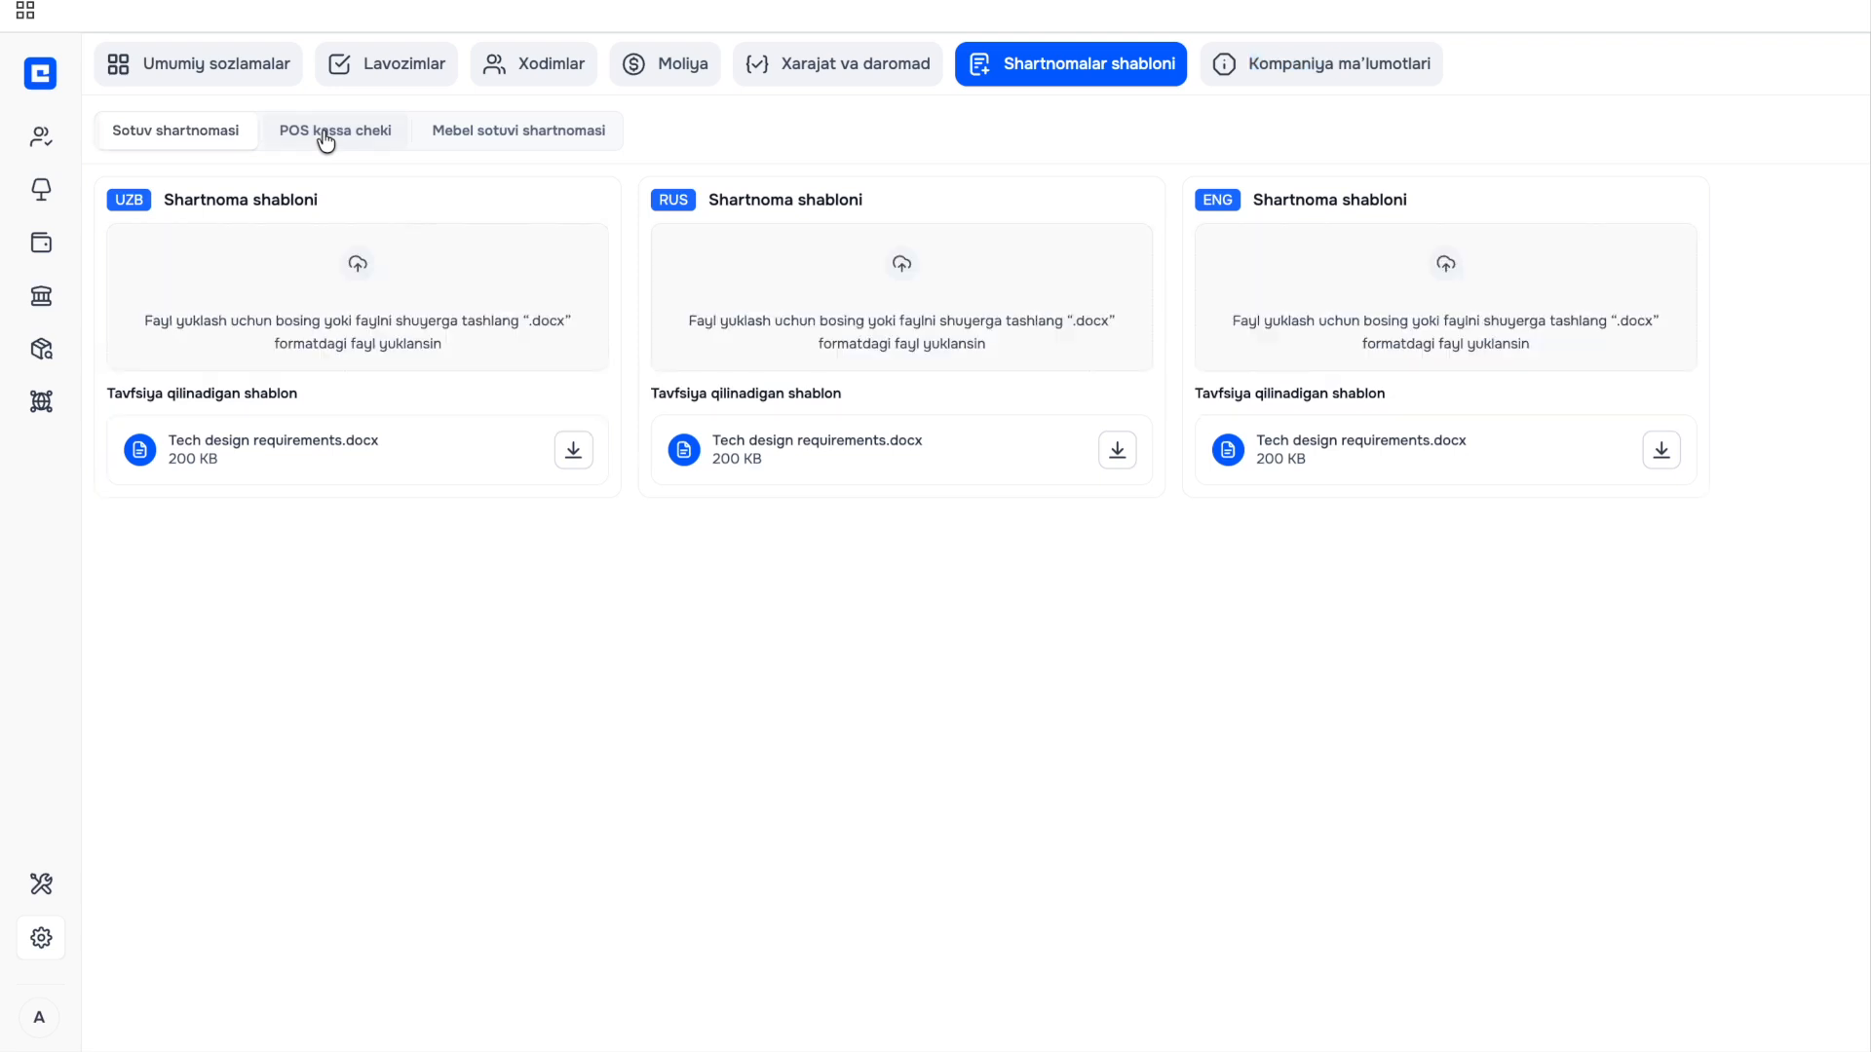
pyautogui.click(458, 136)
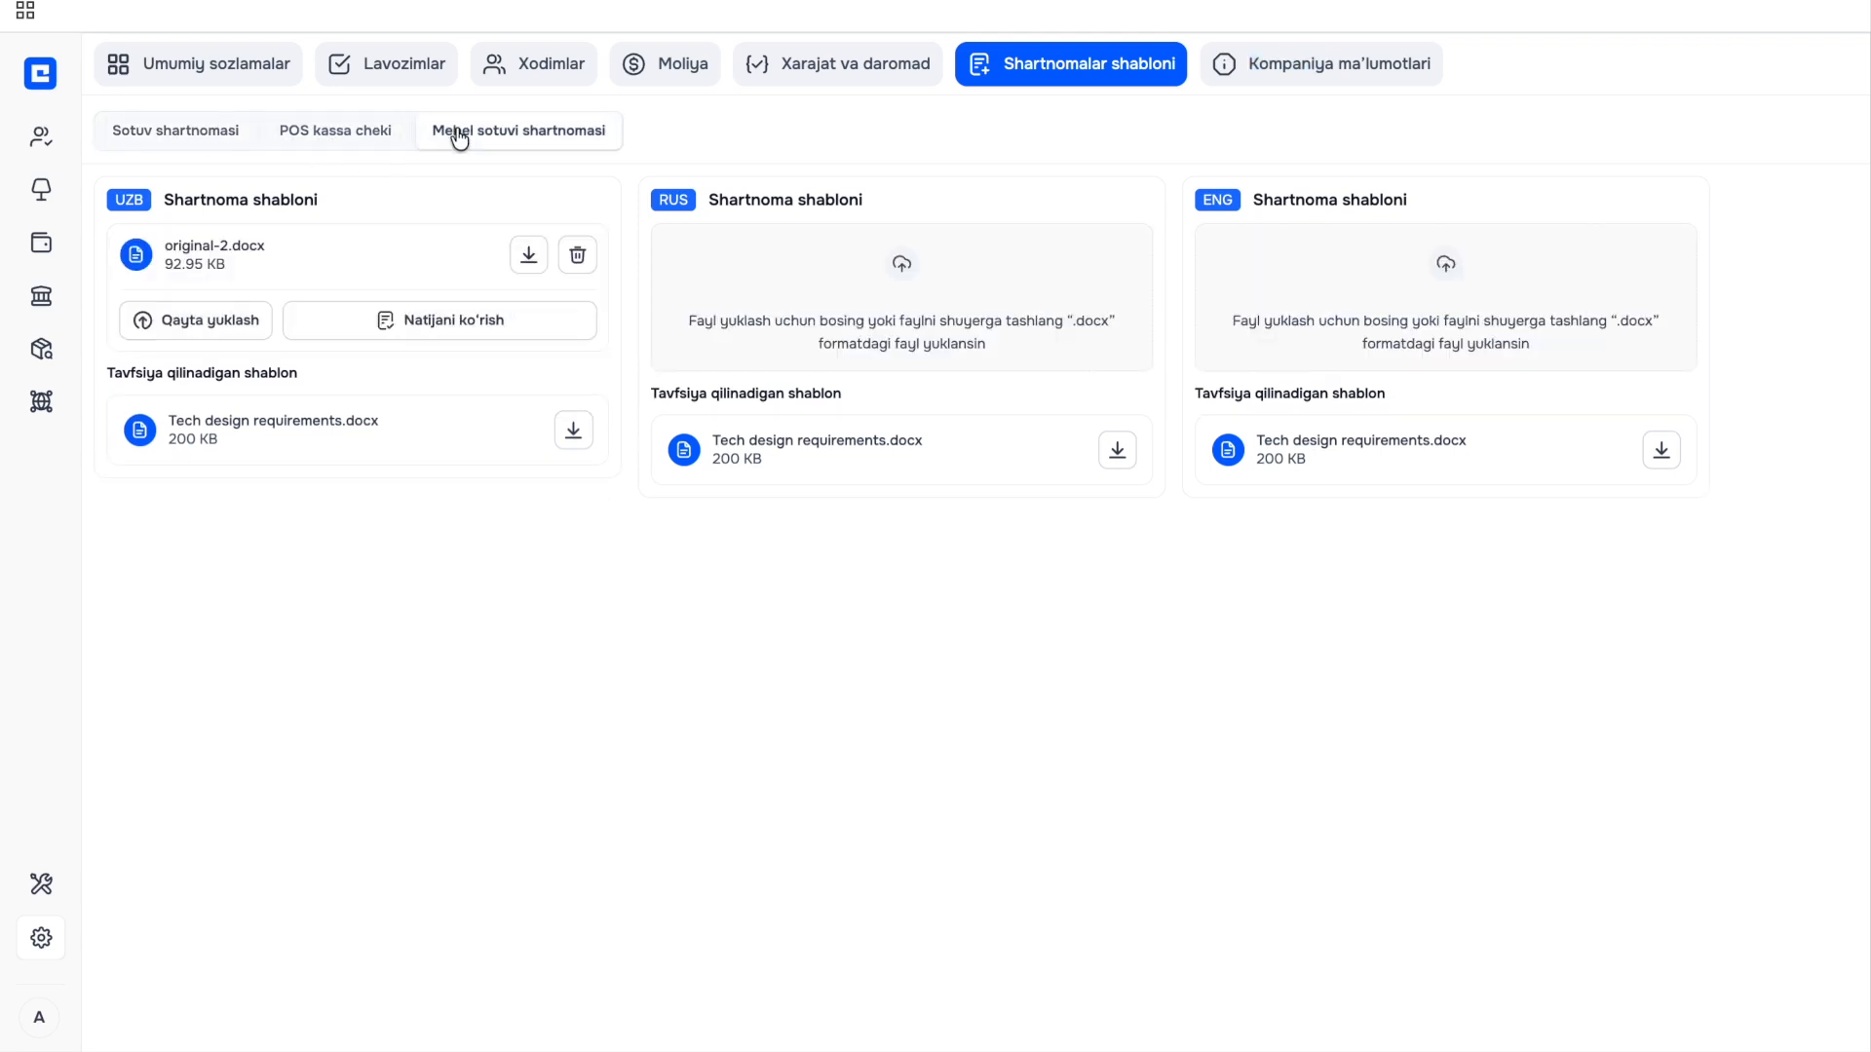
pyautogui.click(1270, 67)
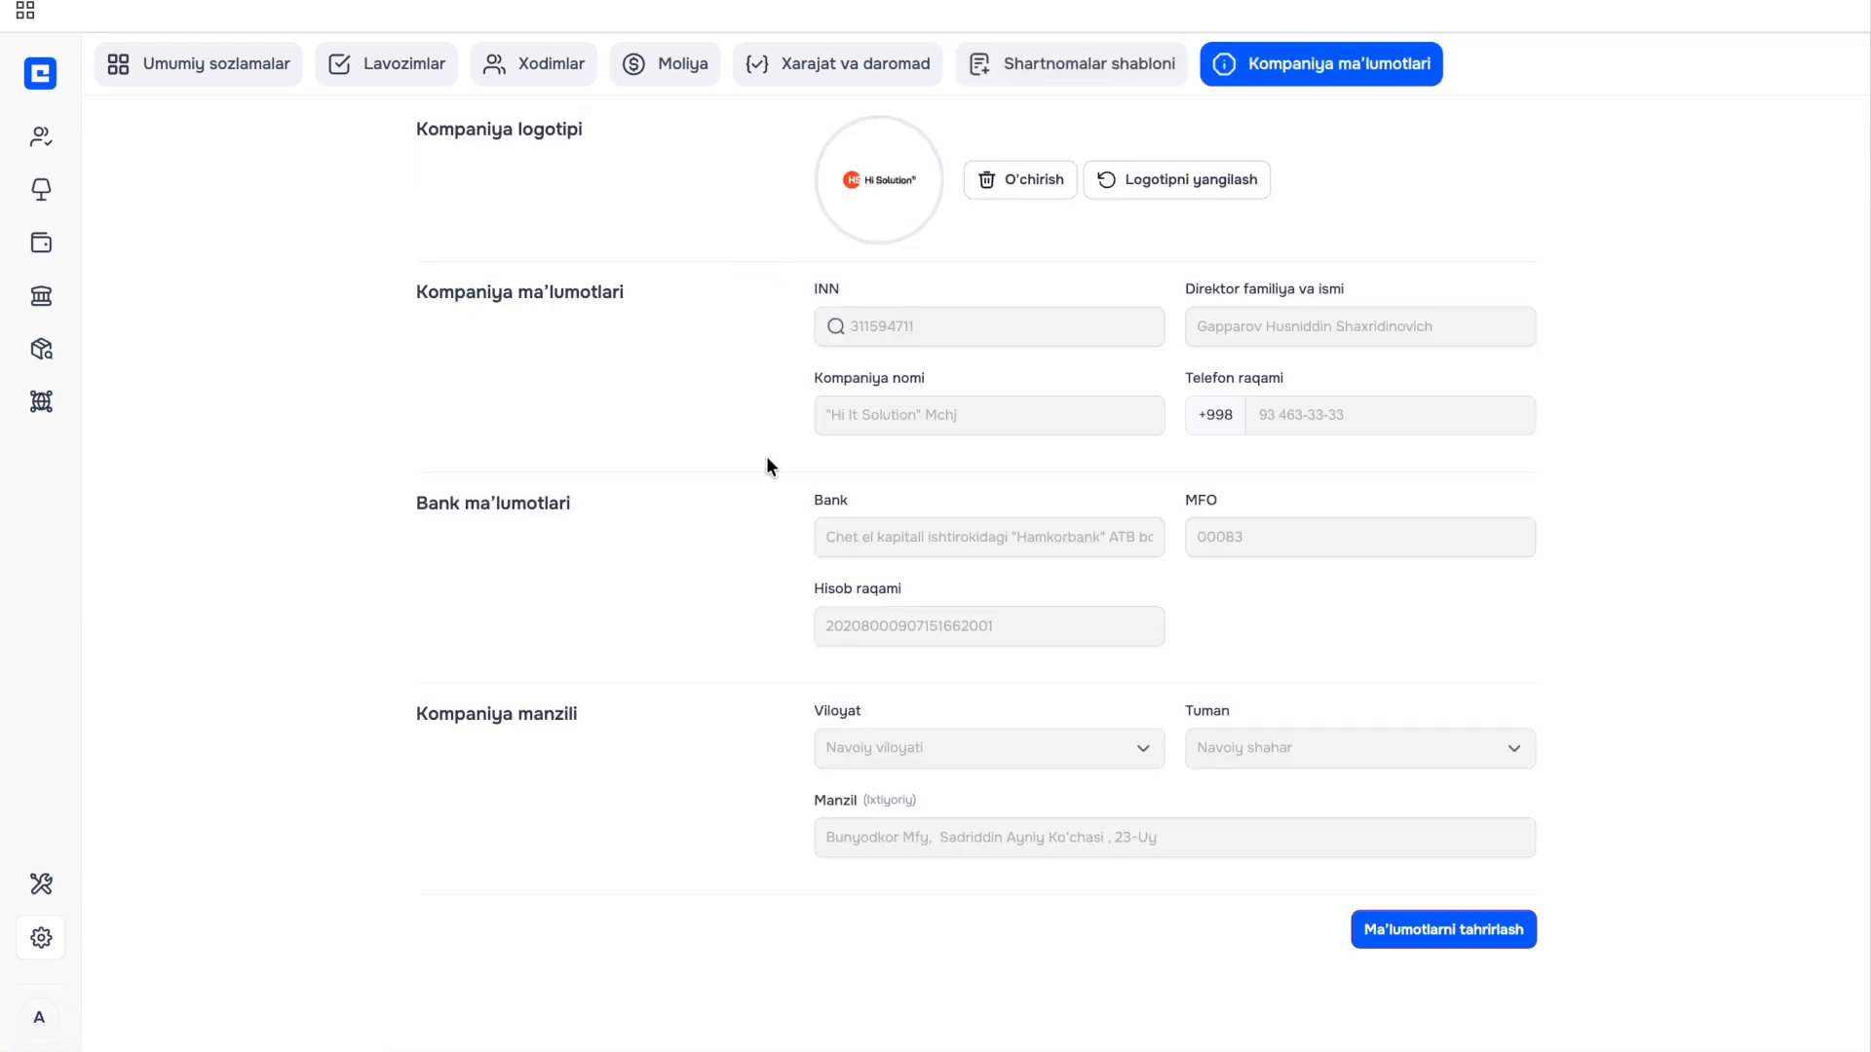
# Switch the company details, bank data and address into edit mode with Ma'lumotlarni tahrirlash.
pyautogui.click(1401, 933)
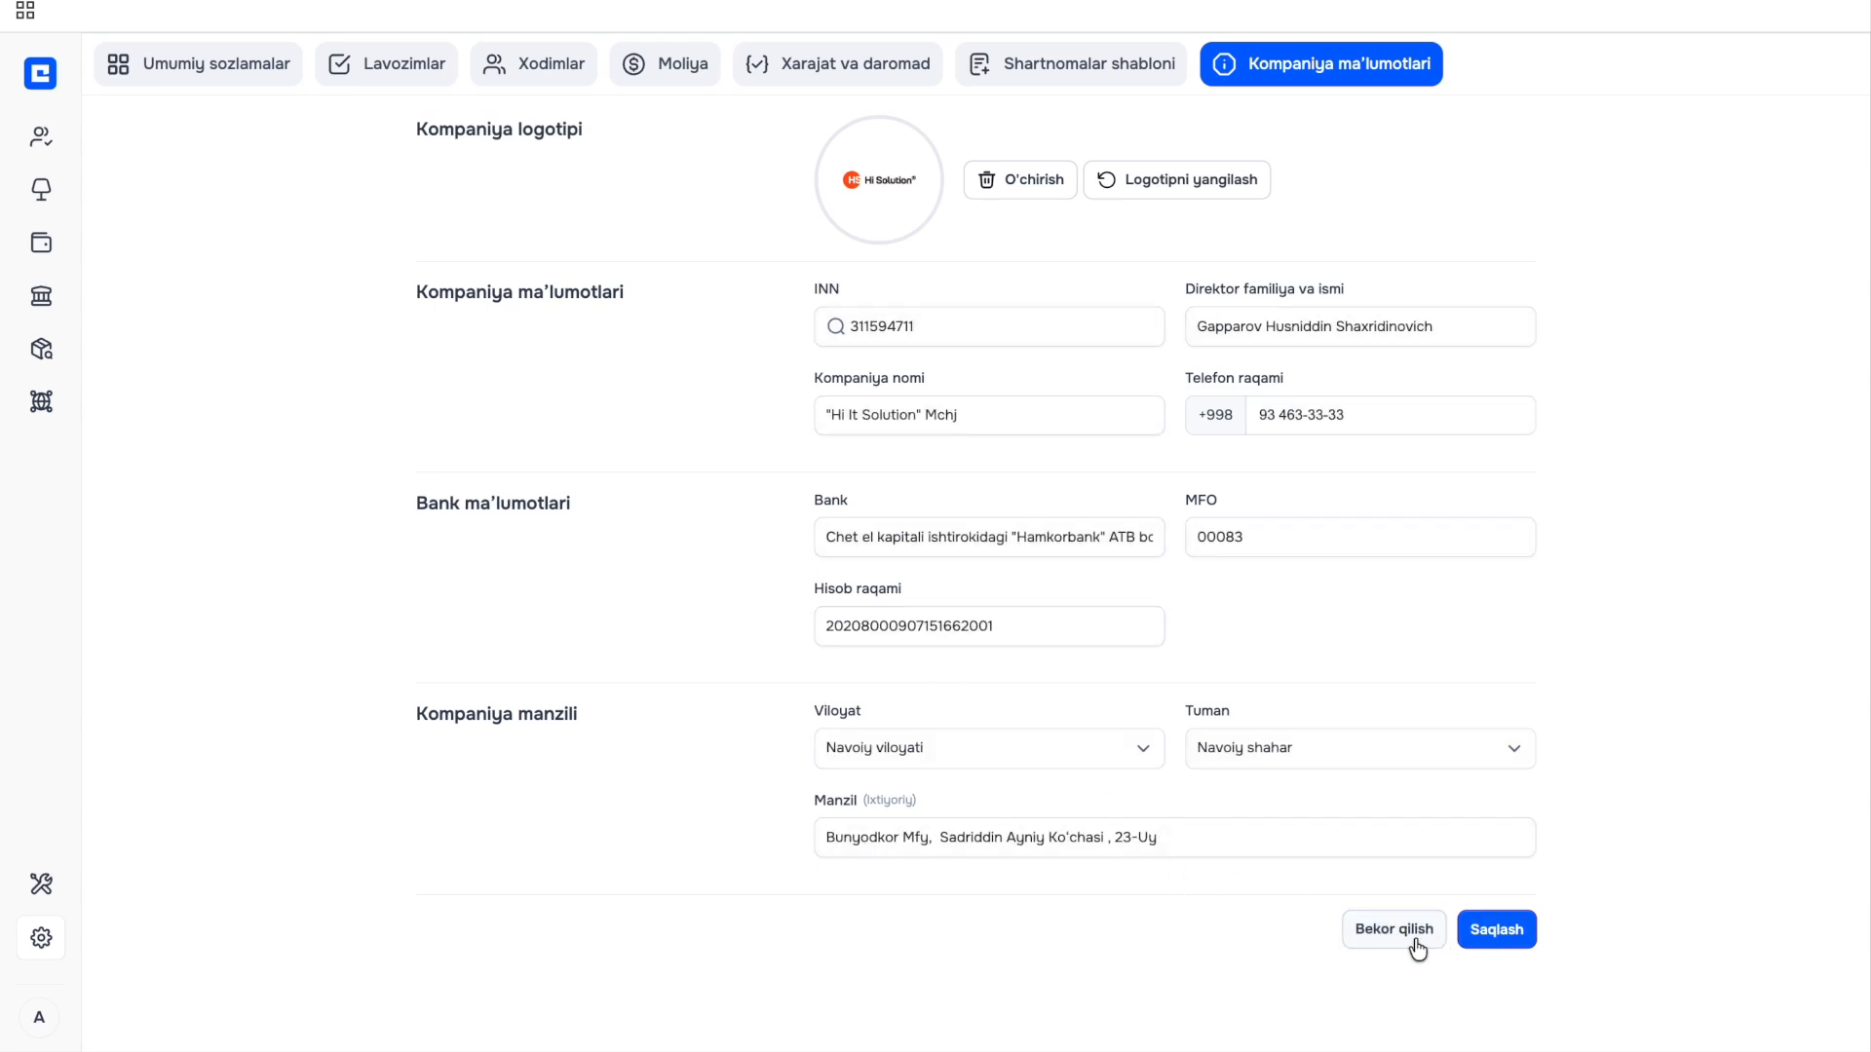